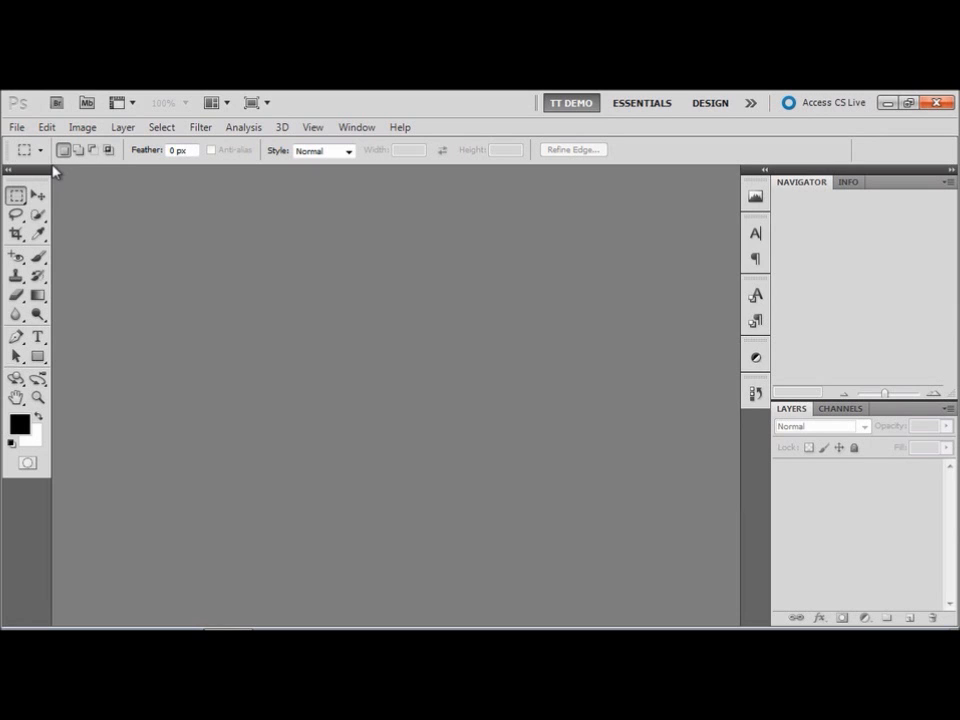
Open the stars.tif file from the Chapter 08 folder and display it at 100%
key("ctrl+o")
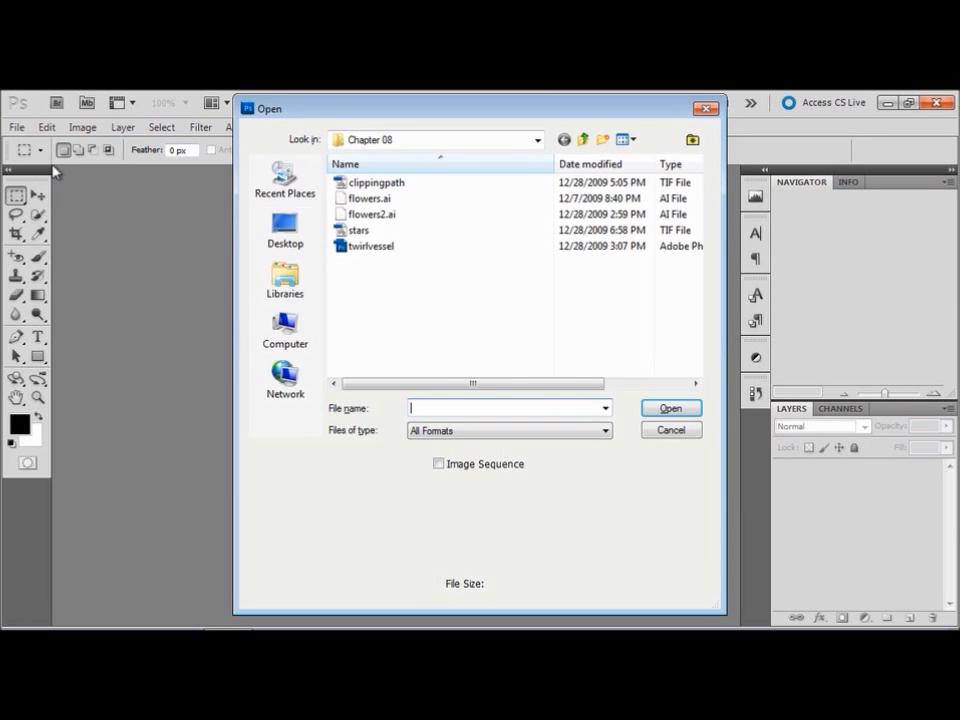
double_click(333, 229)
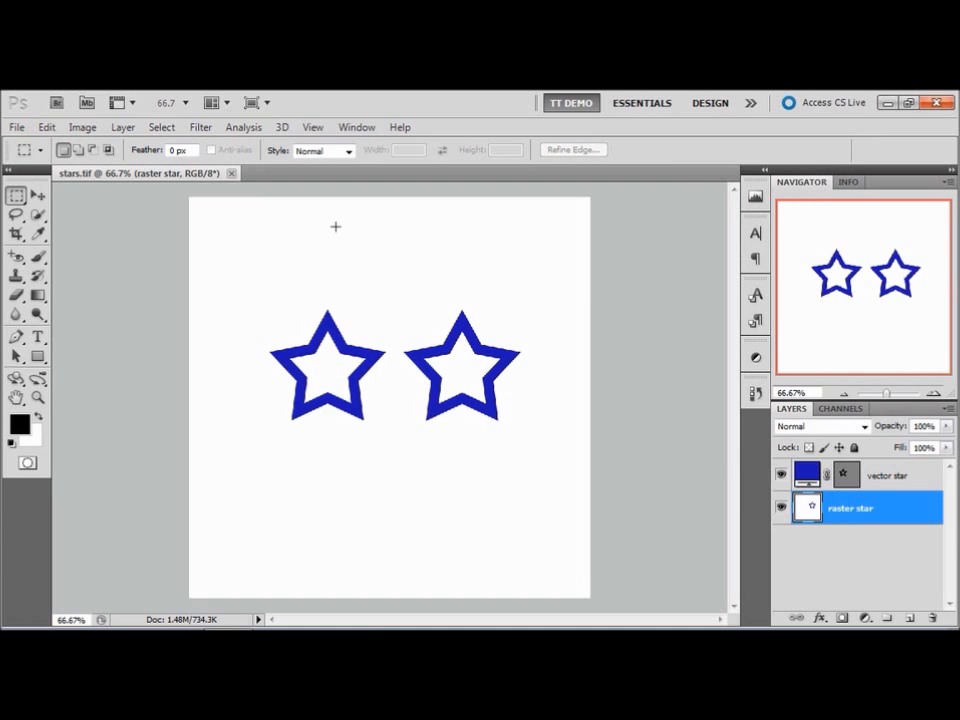
key("ctrl+1")
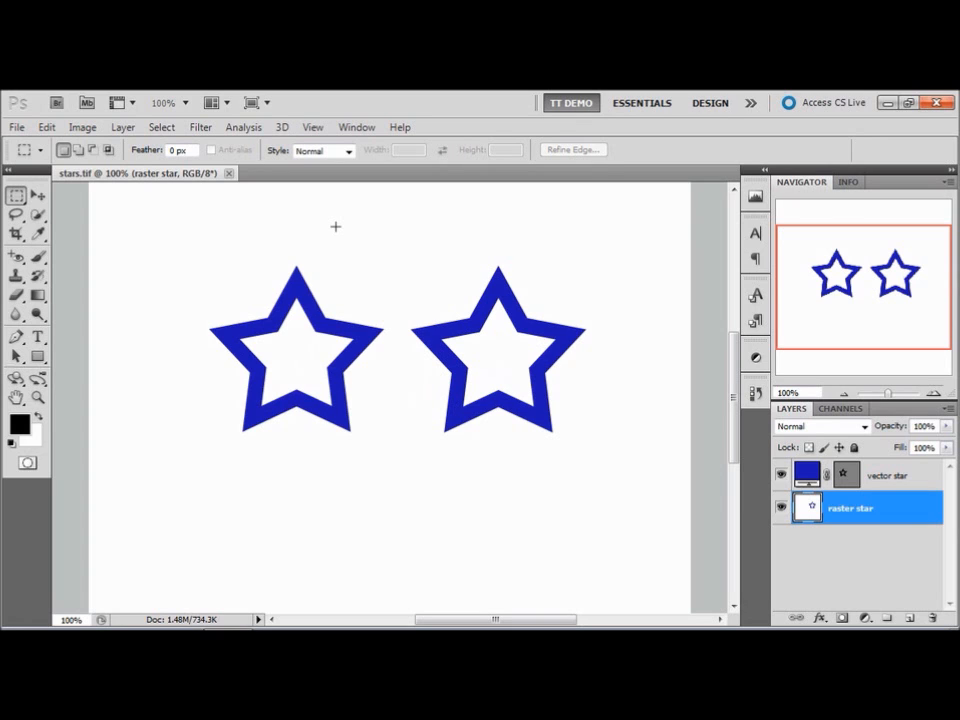
Resize the image to 1440 by 1440 pixels with proportions constrained and Bicubic resampling
left_click(92, 129)
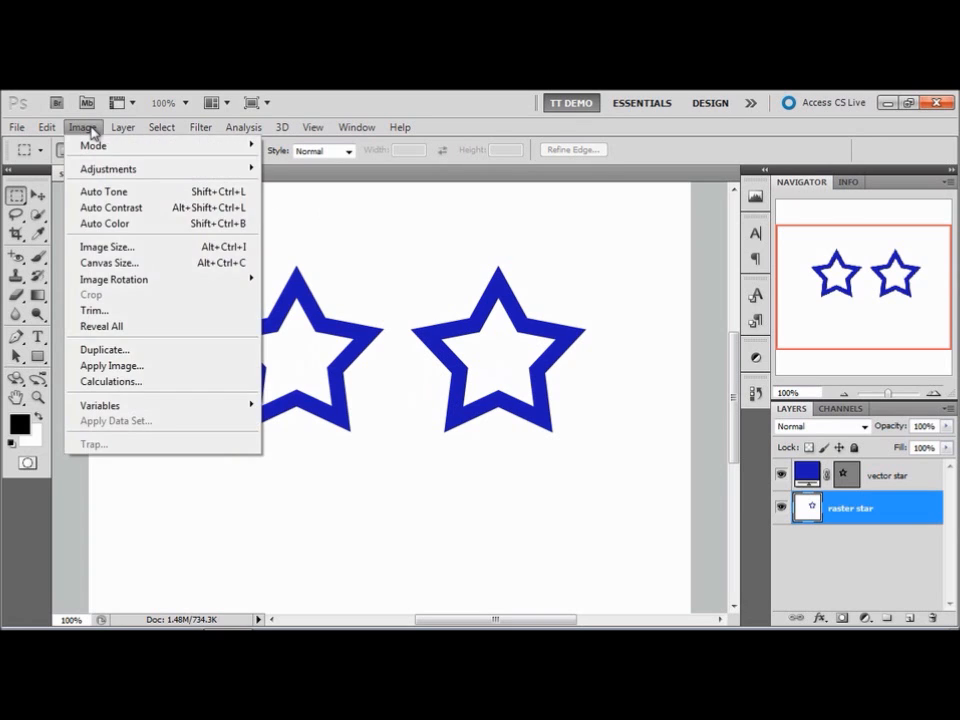
left_click(118, 248)
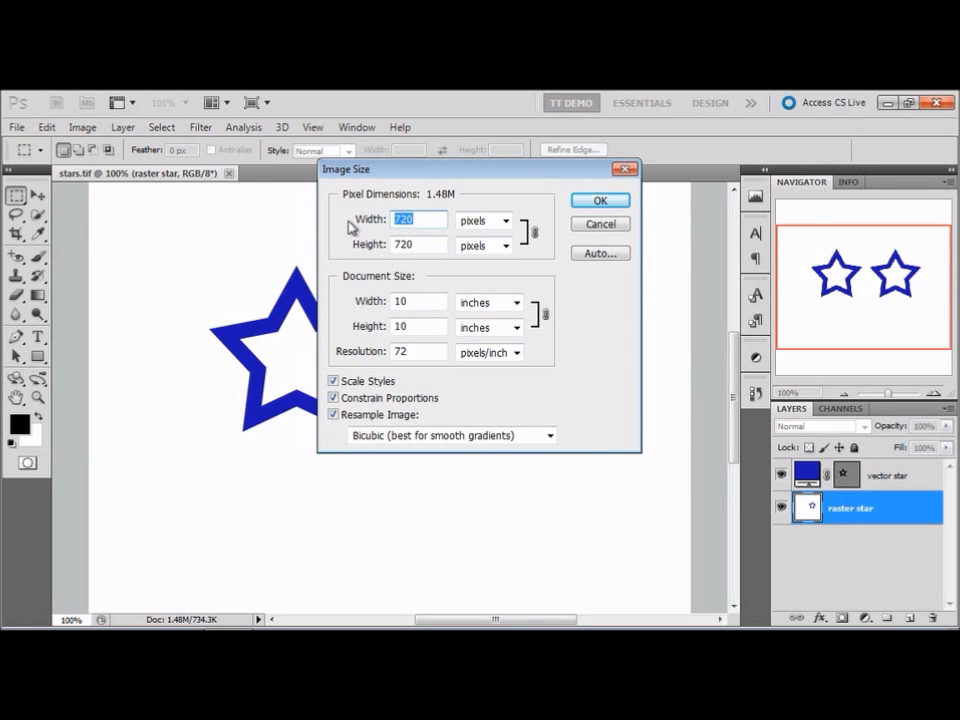
type("1440")
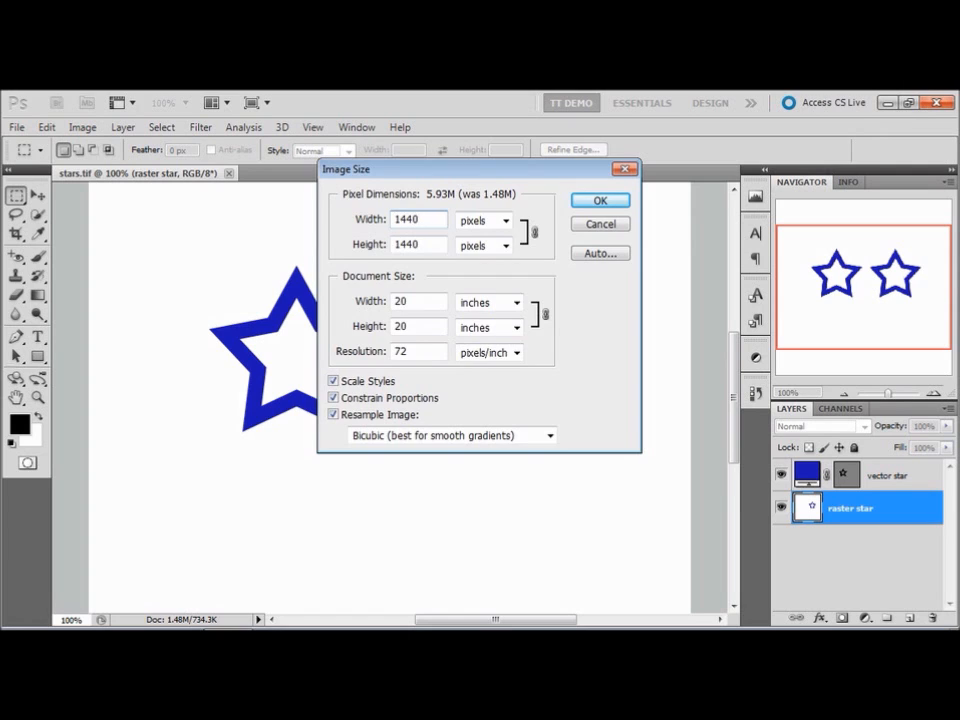
key("Return")
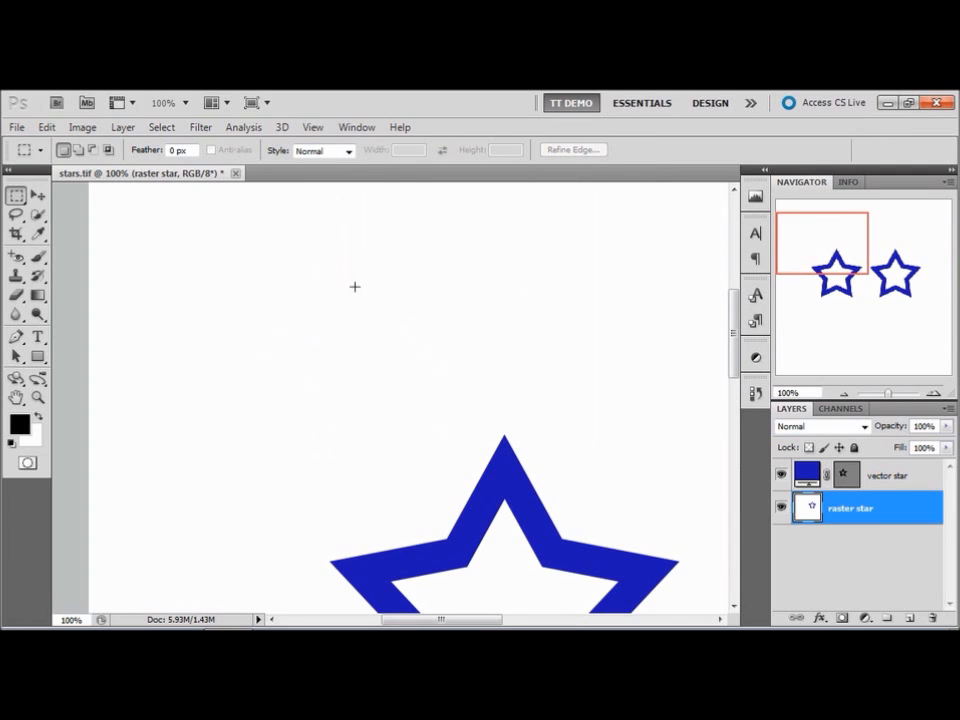
Compare the edges of the two enlarged stars and hide both the vector star and raster star layers
left_click_drag(381, 429, 289, 231)
left_click_drag(485, 322, 199, 298)
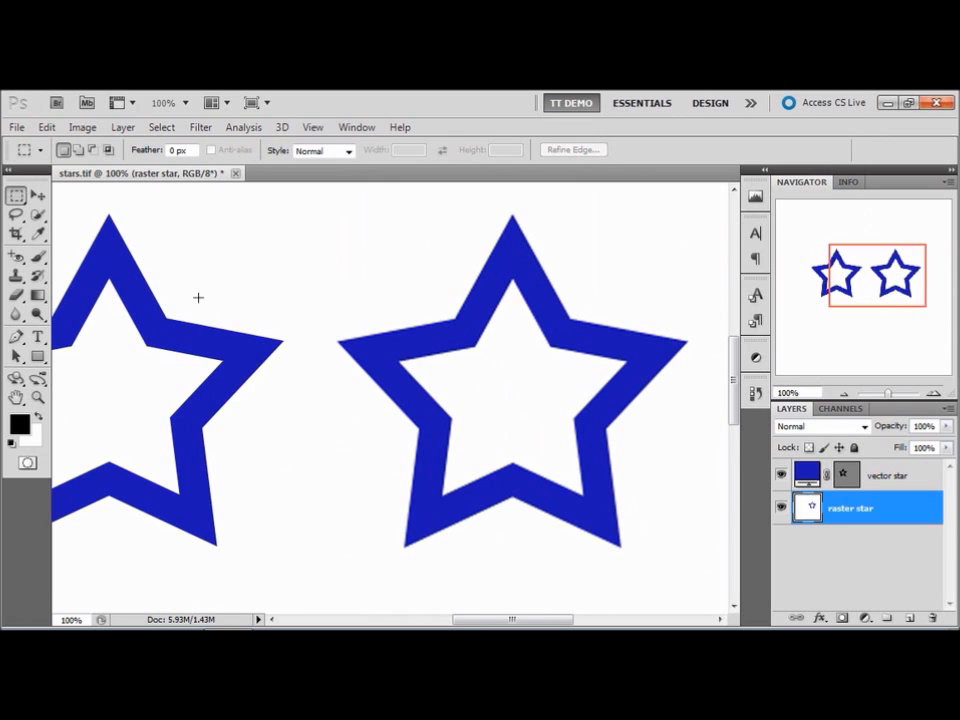
left_click_drag(197, 300, 321, 294)
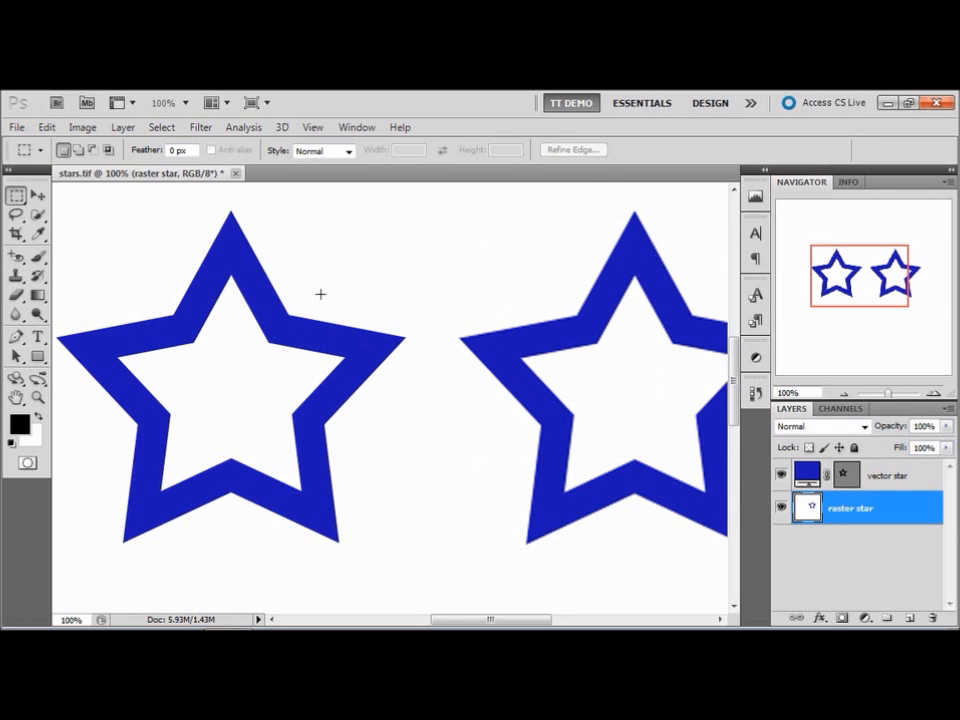
key("ctrl+0")
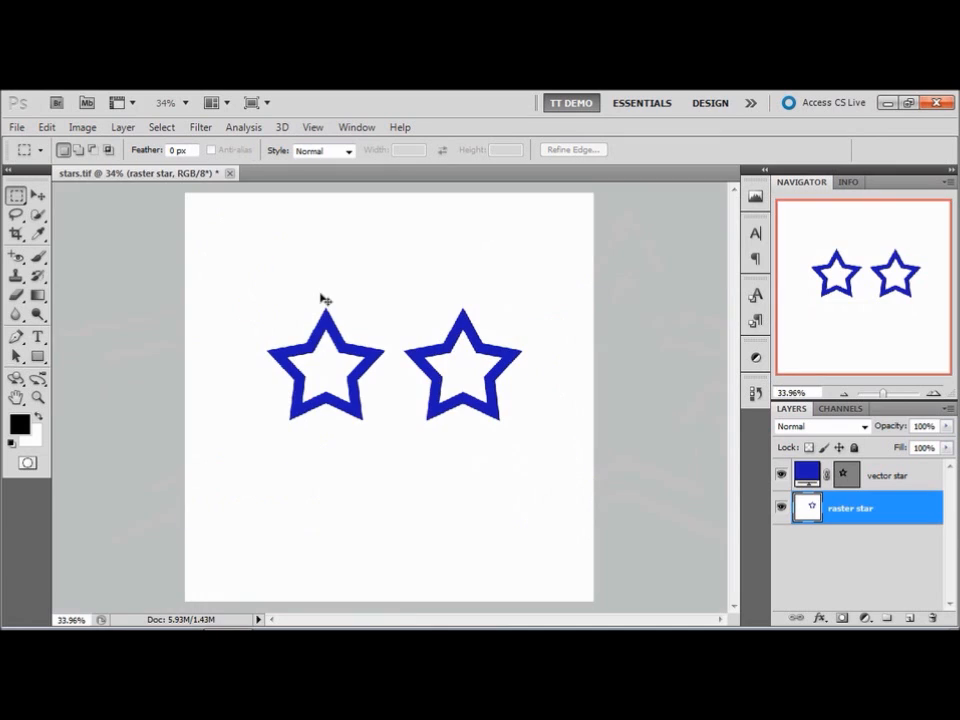
left_click(781, 477)
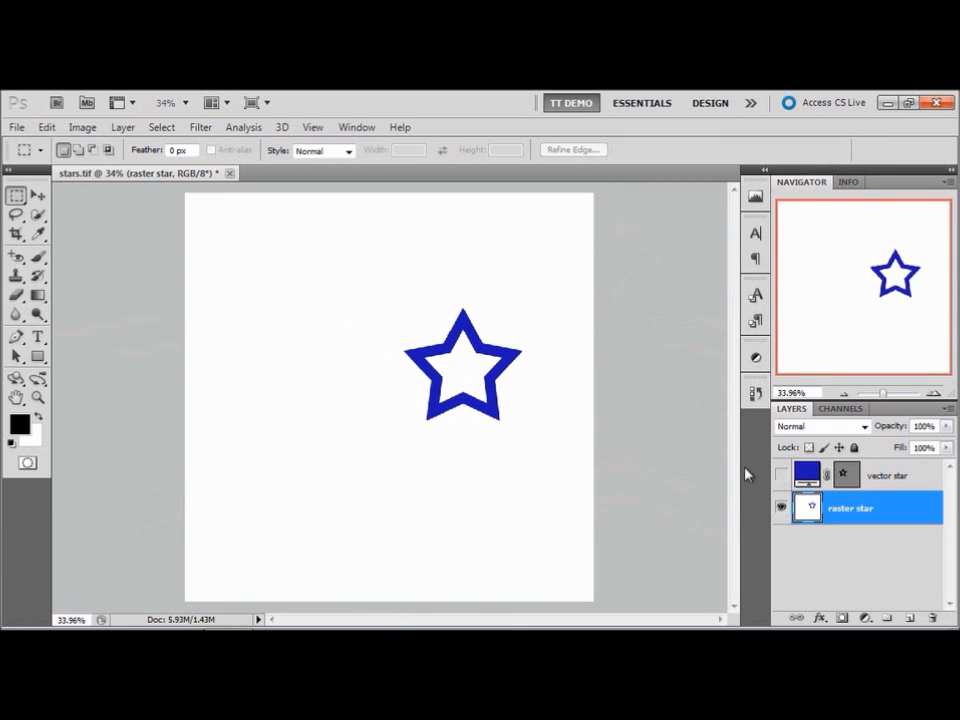
left_click(781, 509)
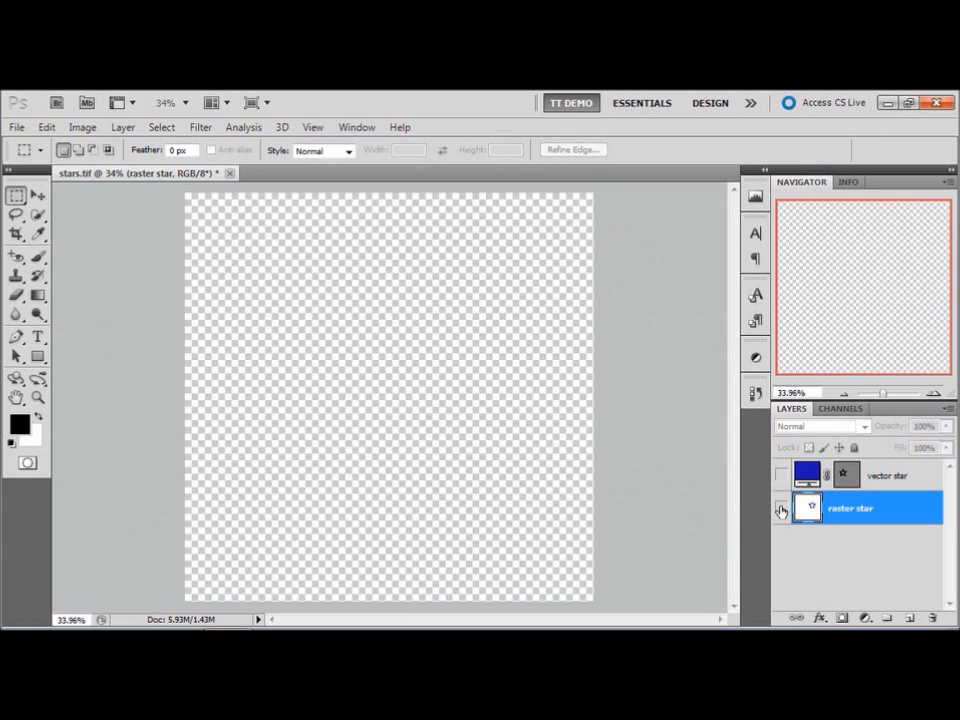
Draw a black five-sided polygon as a shape layer in the upper-left part of the canvas with the Polygon tool
left_click(38, 357)
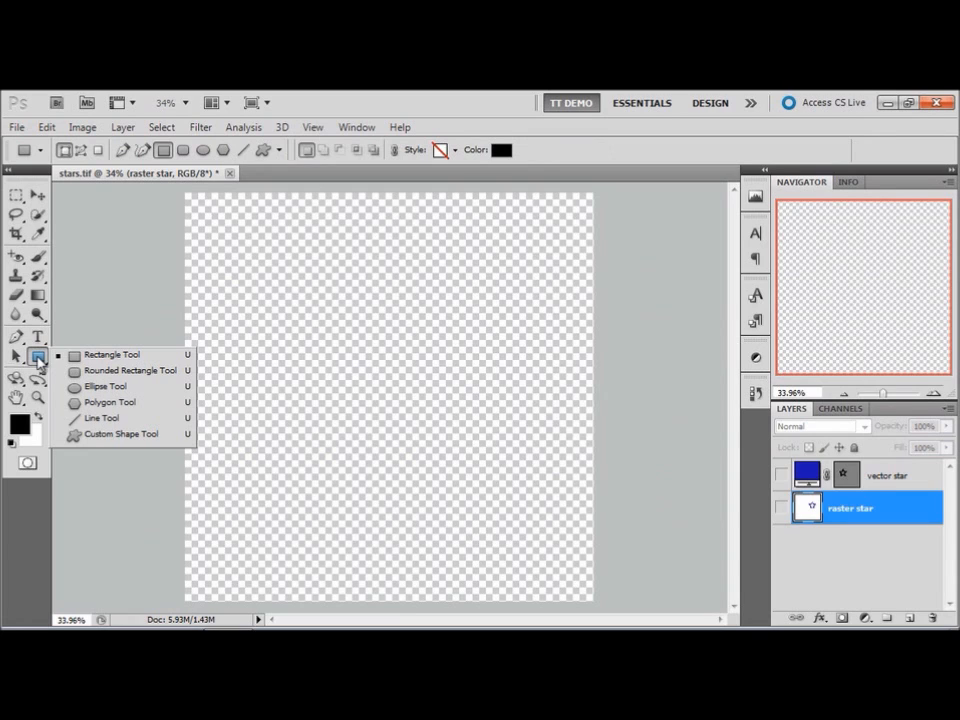
left_click(38, 361)
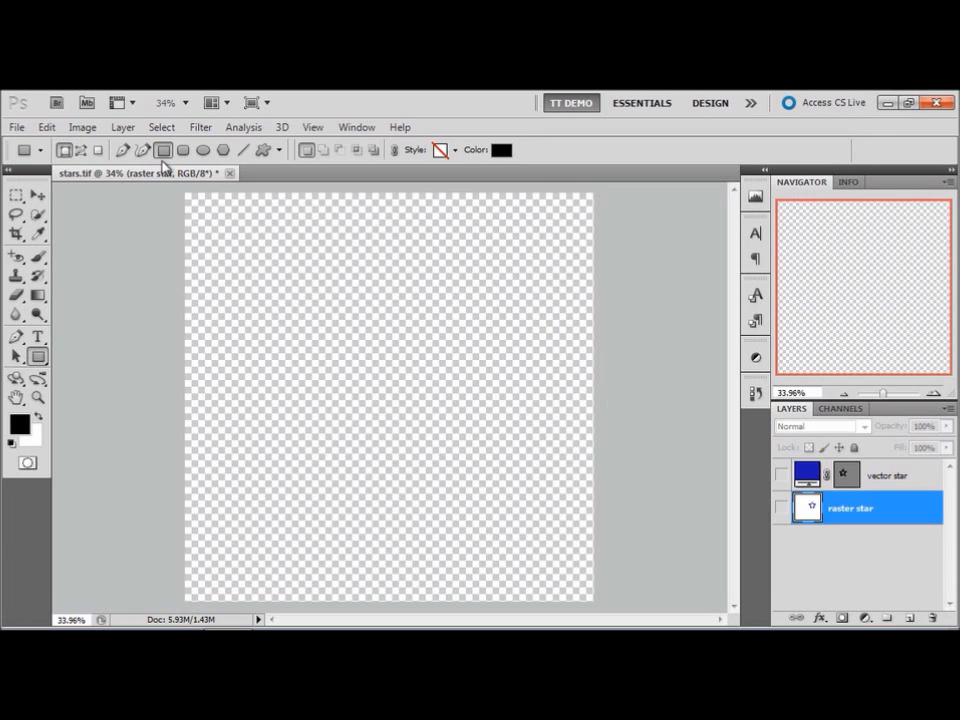
left_click(280, 151)
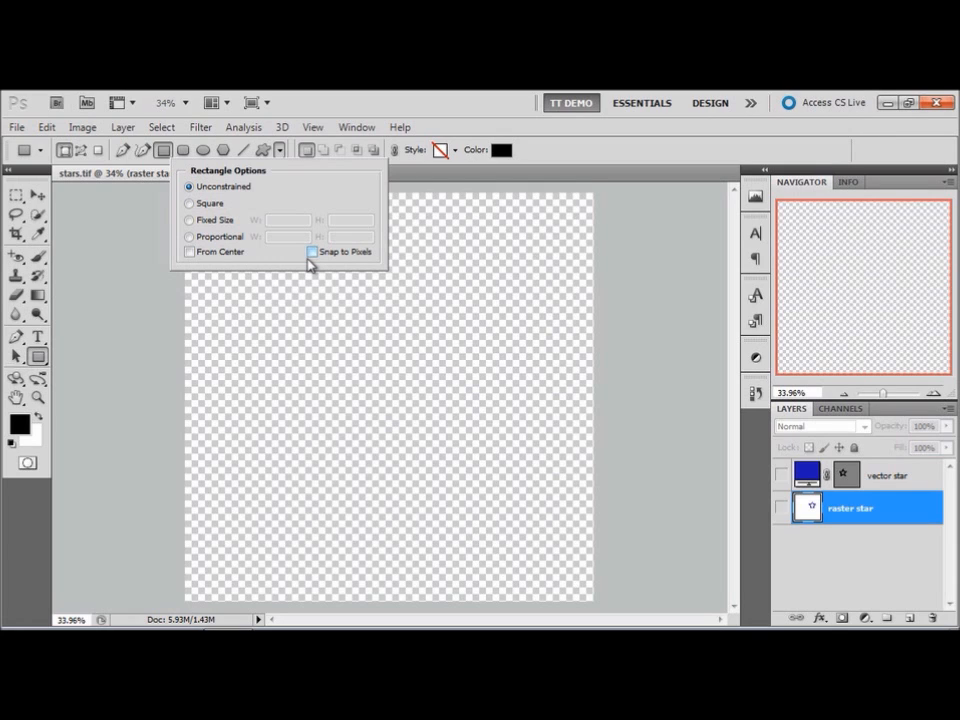
left_click(280, 151)
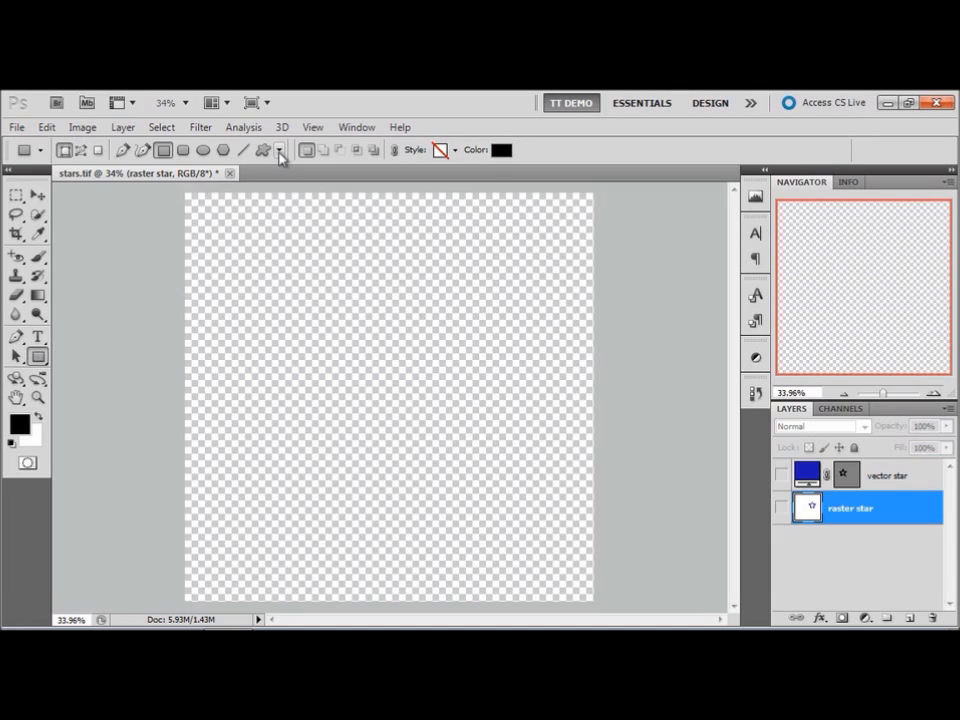
left_click(223, 151)
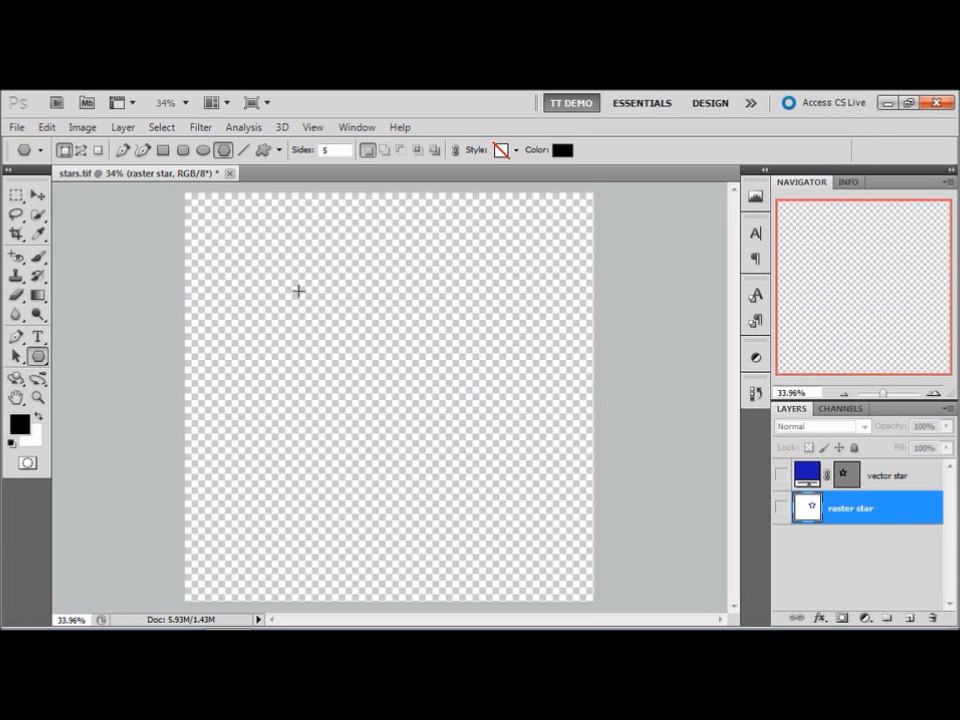
left_click_drag(287, 294, 340, 363)
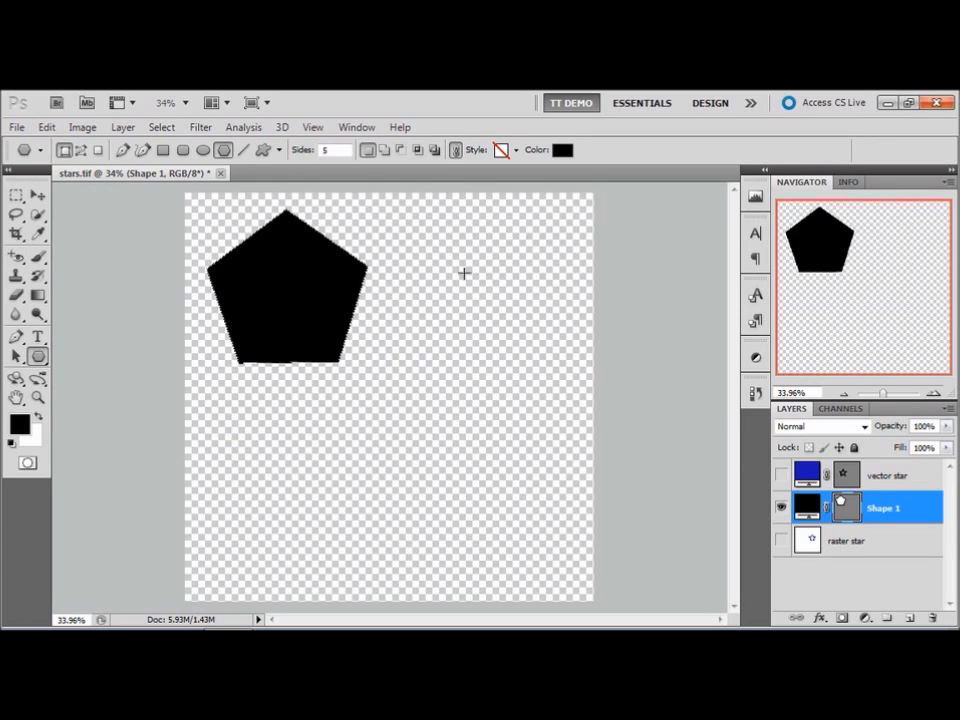
Recolor the pentagon shape dark blue, #181e9b
left_click(563, 152)
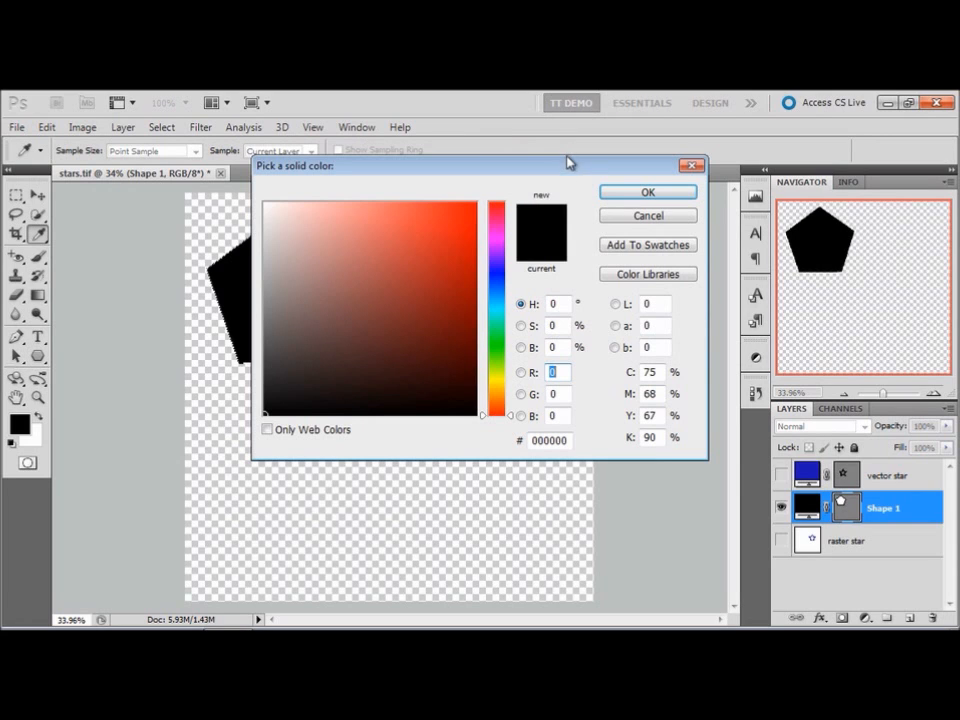
left_click(507, 274)
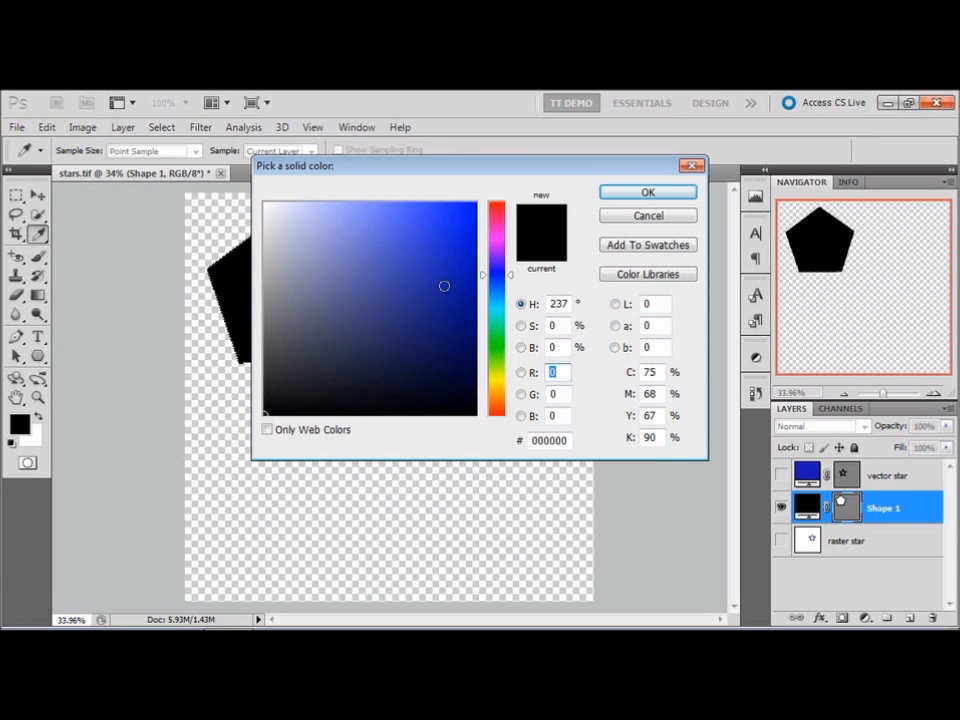
left_click(444, 286)
key("Return")
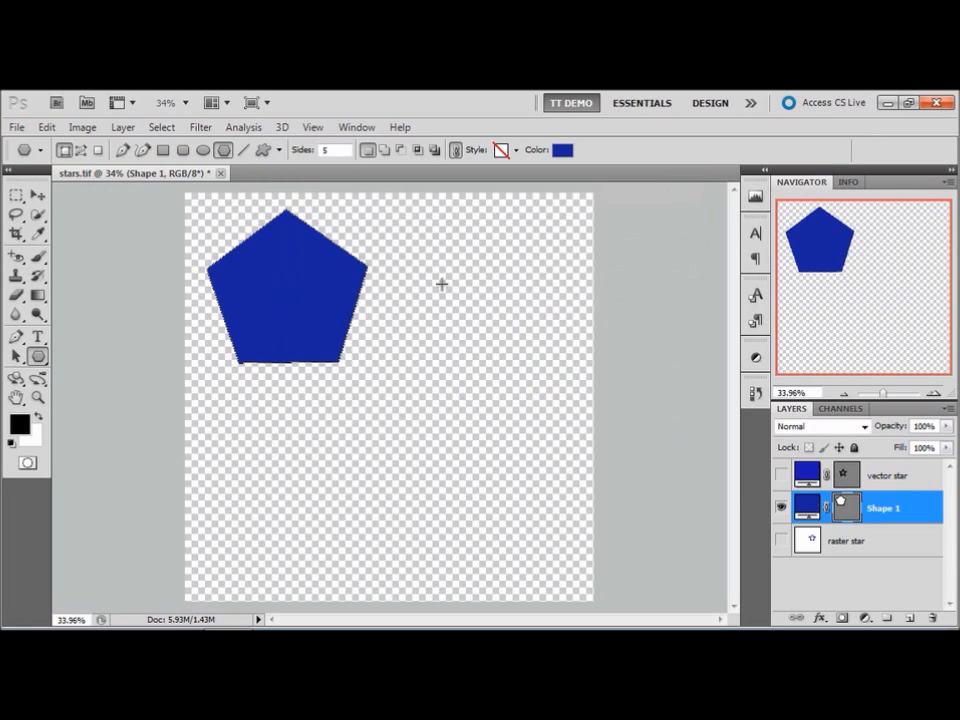
Draw an eight-sided polygon near the canvas center, below and to the right of the pentagon, as a new shape layer
left_click(298, 154)
type("8")
left_click_drag(410, 406, 457, 462)
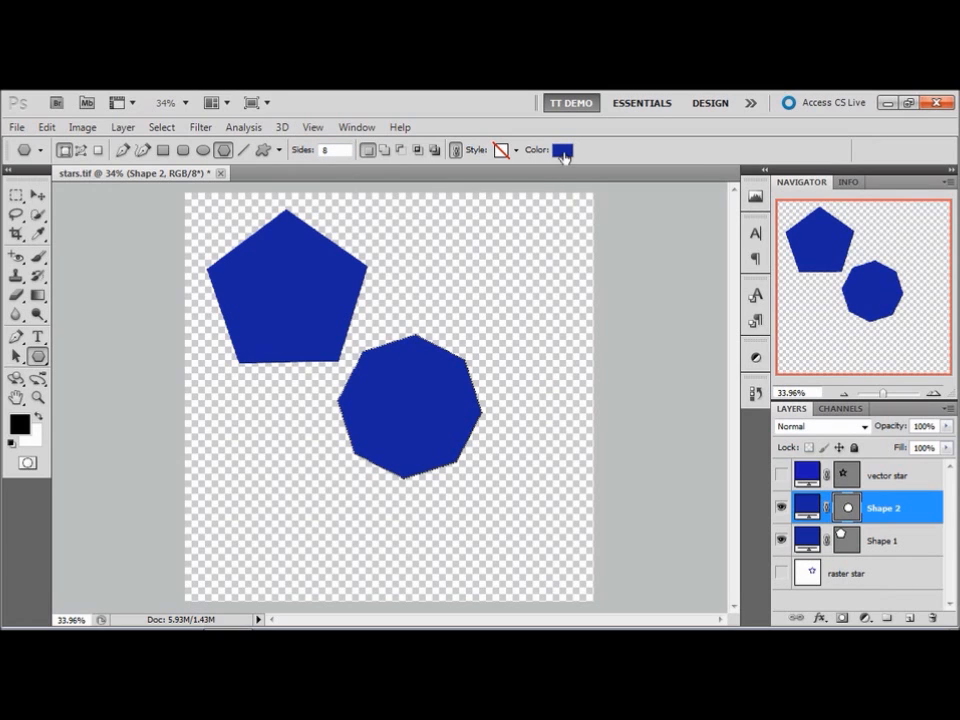
Recolor the octagon shape brownish orange, #9b4318
left_click(563, 152)
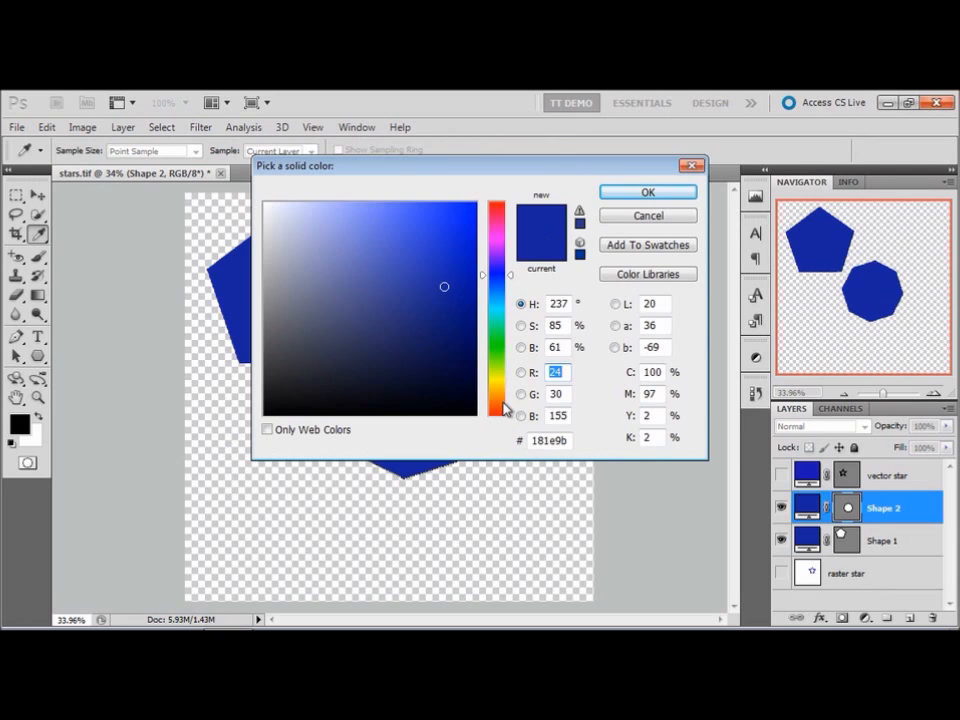
left_click(506, 404)
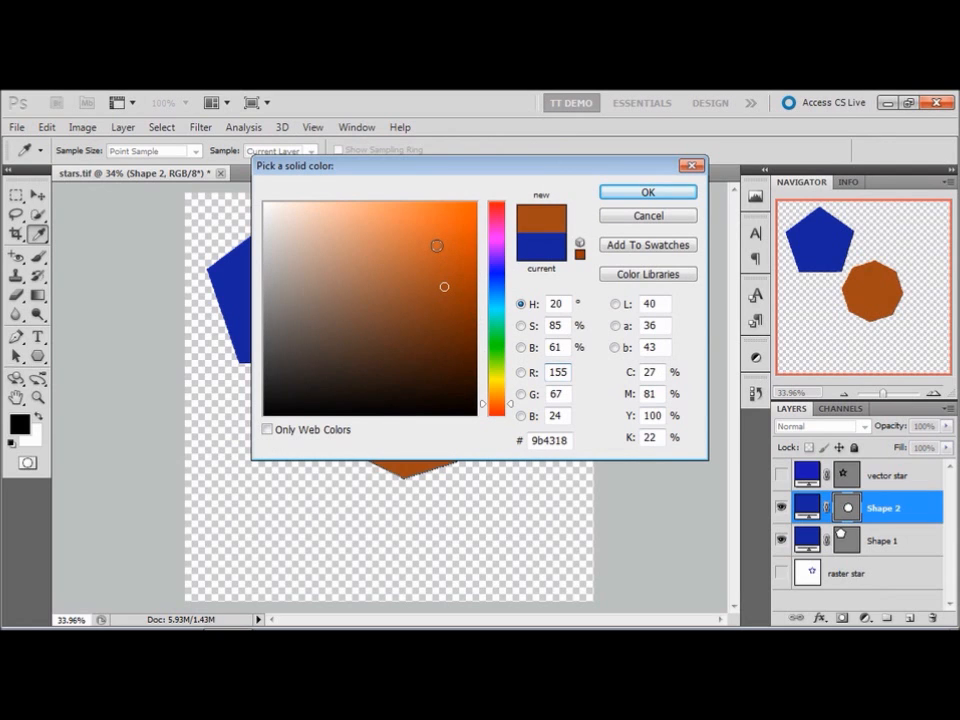
key("Return")
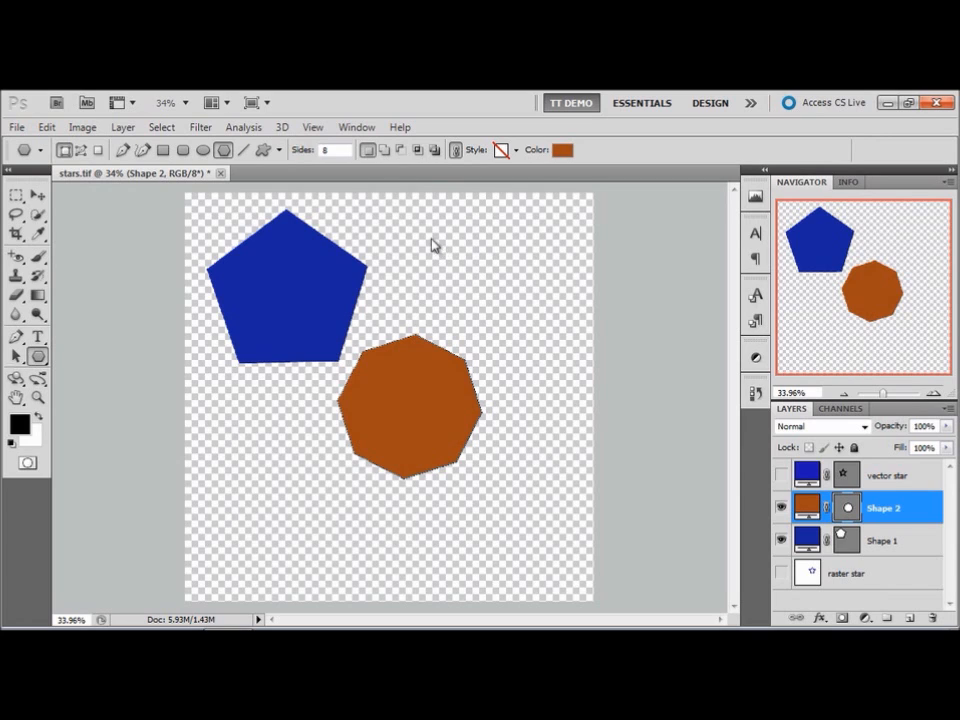
Add an ellipse above right of the octagon and a rounded rectangle with 10 px radius below it to the octagon's shape layer
left_click(384, 150)
left_click(203, 150)
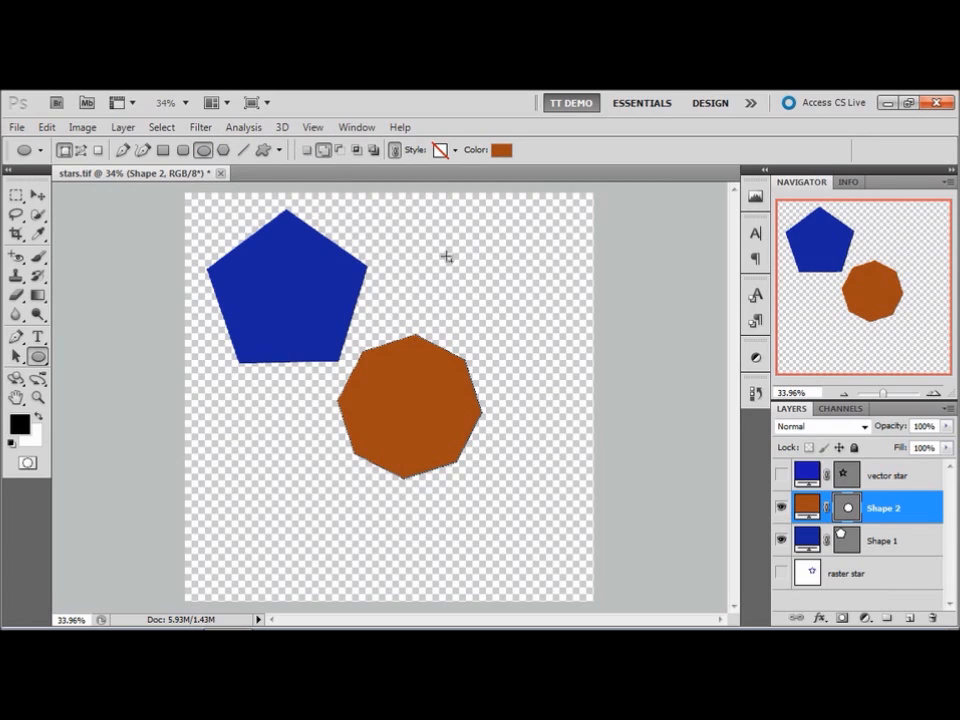
left_click_drag(449, 256, 574, 314)
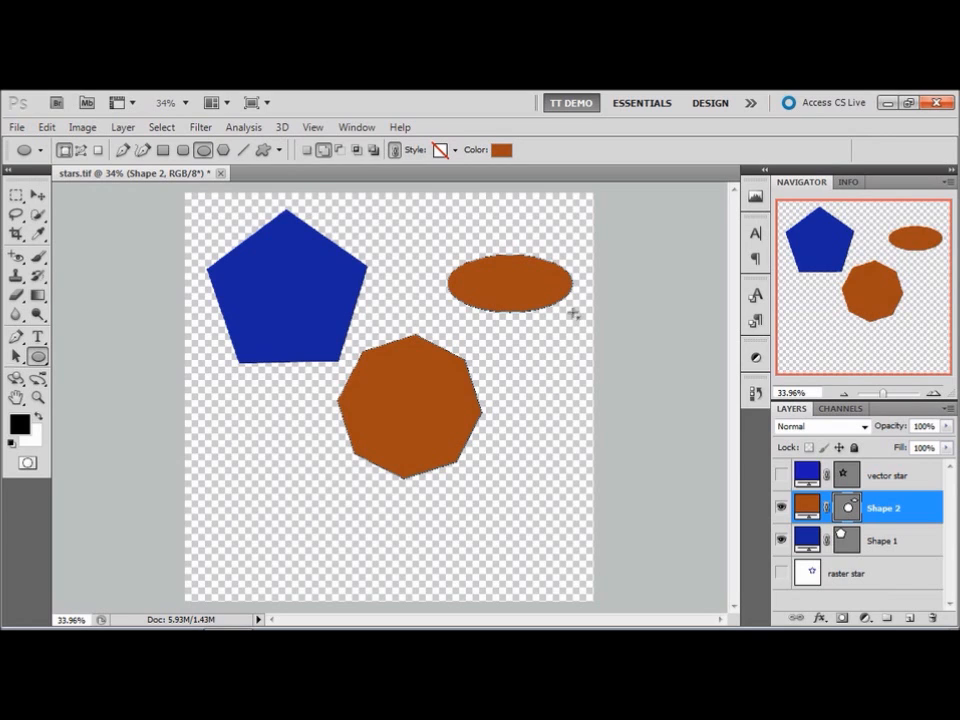
left_click(184, 151)
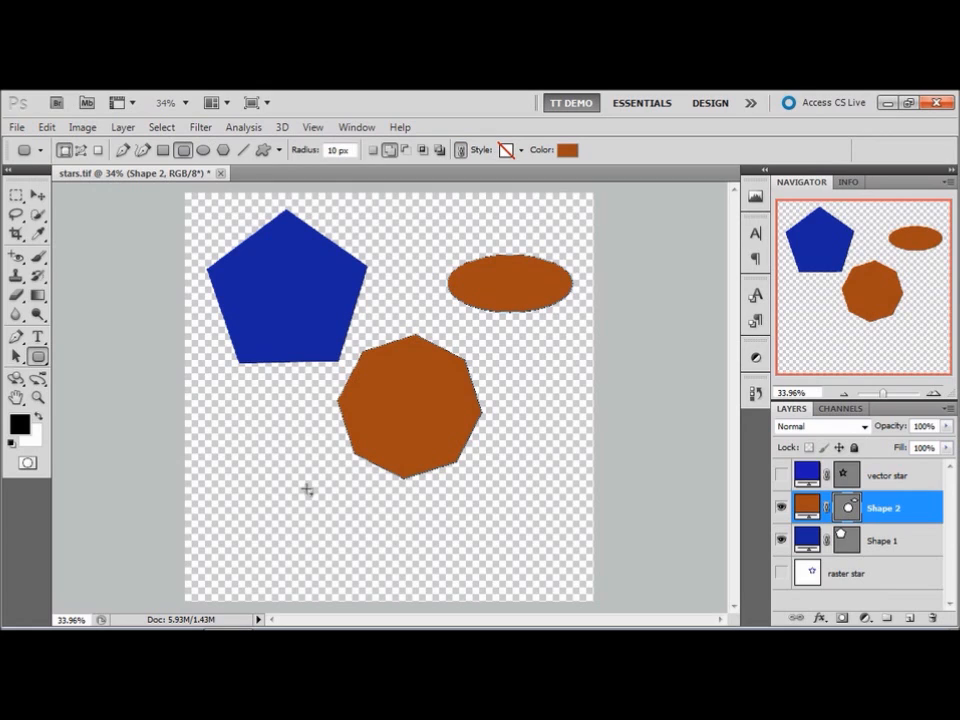
left_click_drag(307, 491, 439, 548)
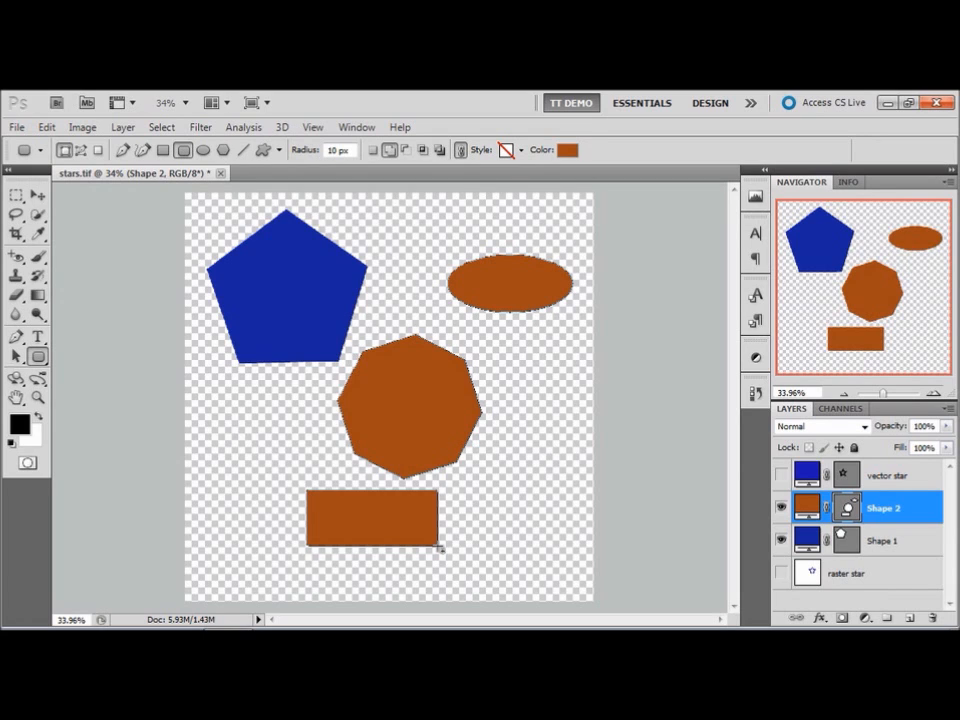
Replace the current Custom Shape presets with the Symbols set and browse its shapes
left_click(263, 150)
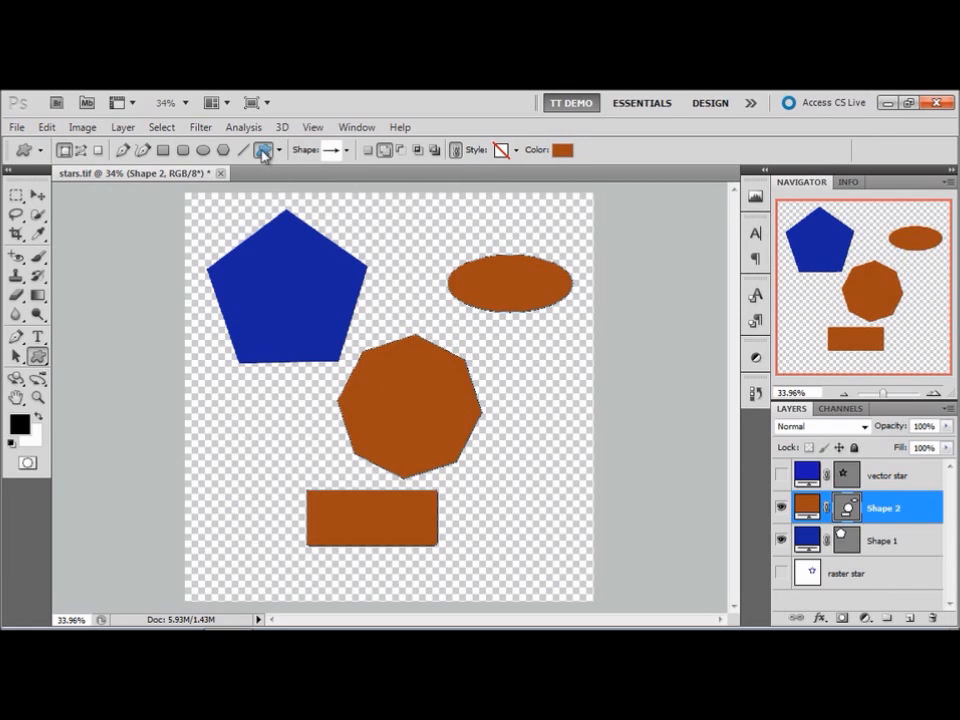
left_click(347, 152)
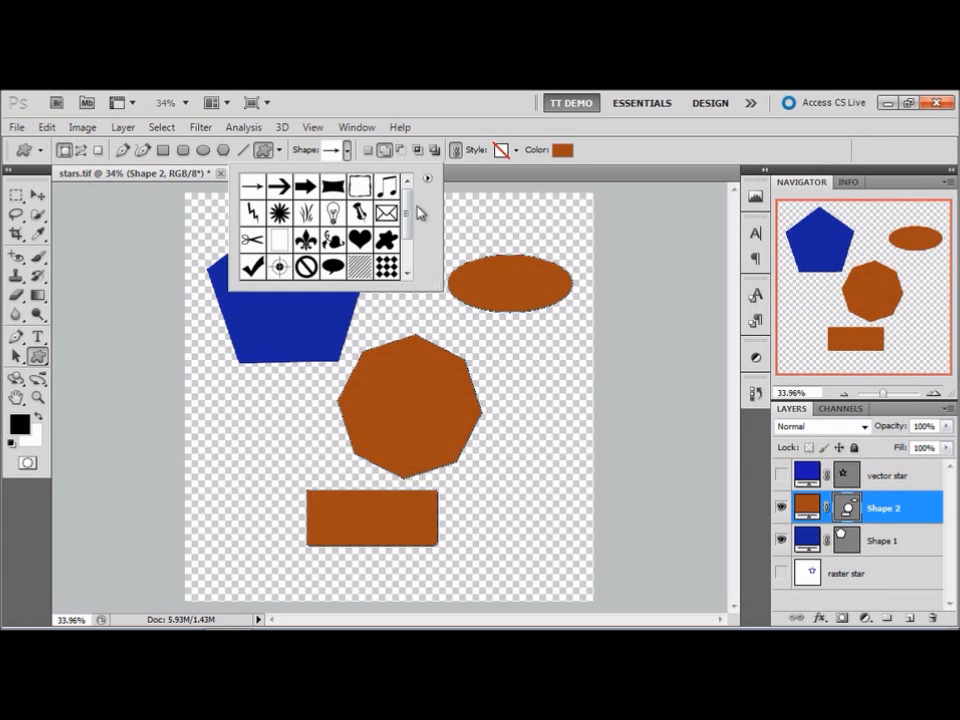
mouse_move(407, 208)
left_mouse_down()
mouse_move(407, 253)
mouse_move(408, 208)
left_mouse_up()
left_click(428, 181)
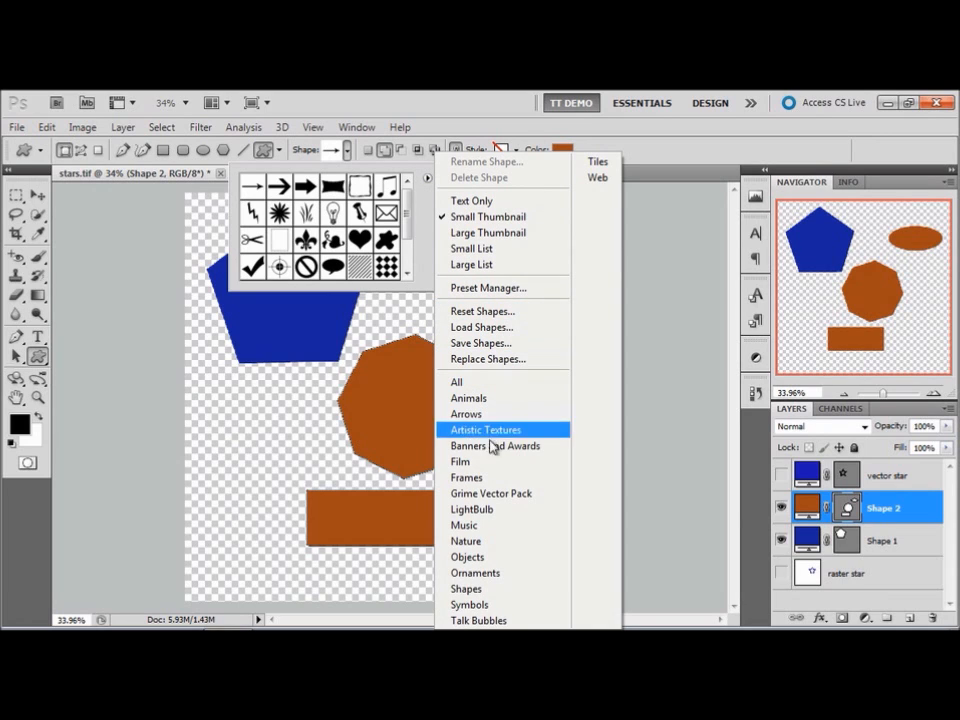
left_click(482, 605)
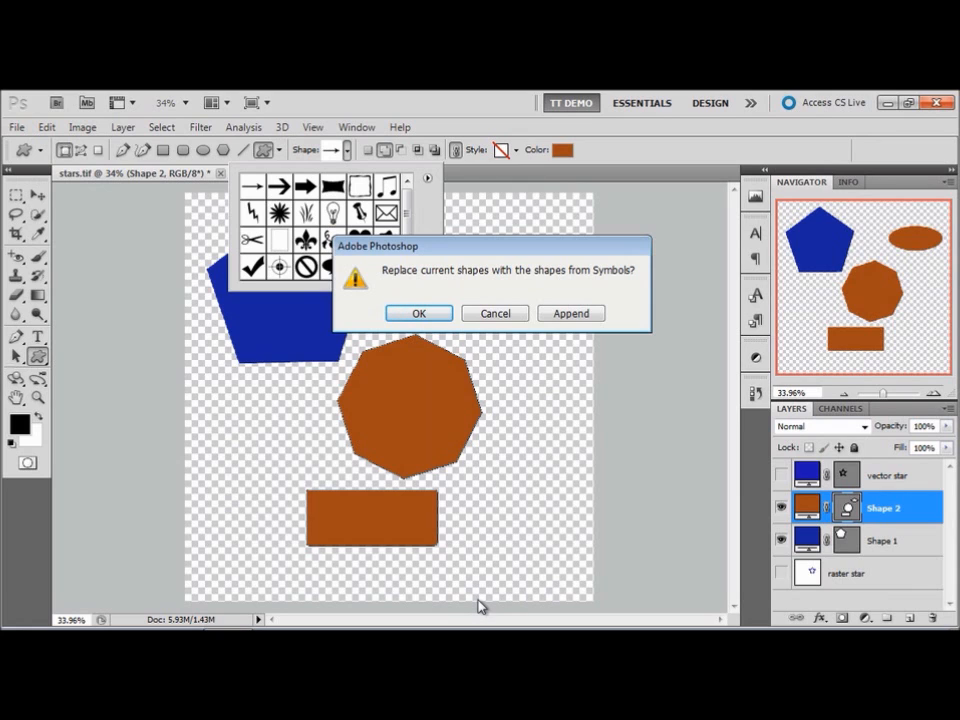
key("Return")
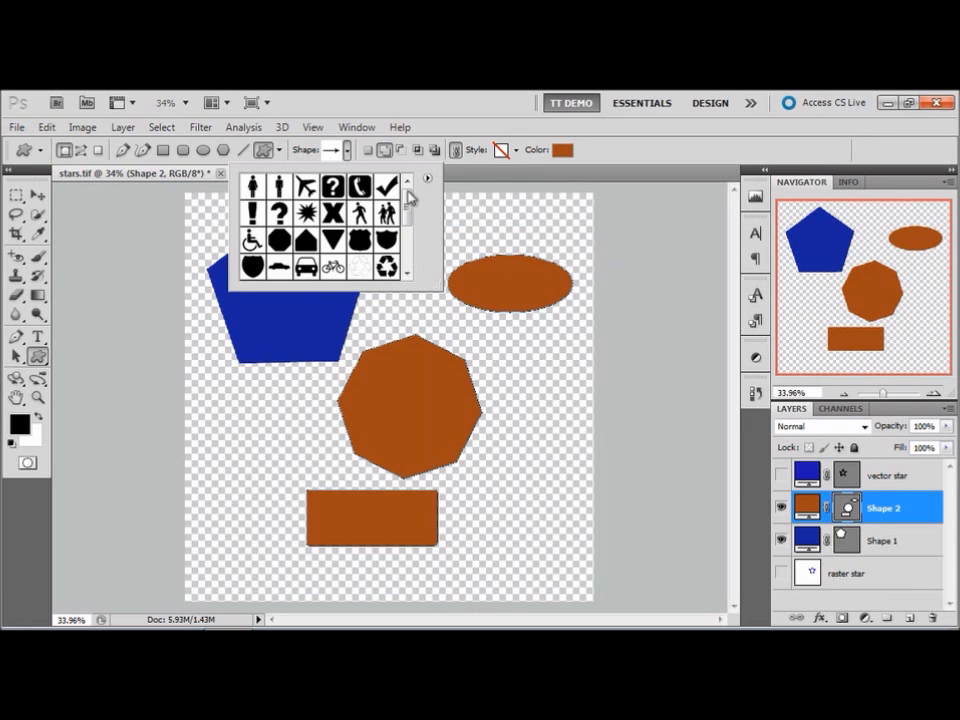
left_click_drag(407, 204, 408, 208)
left_click_drag(408, 222, 409, 235)
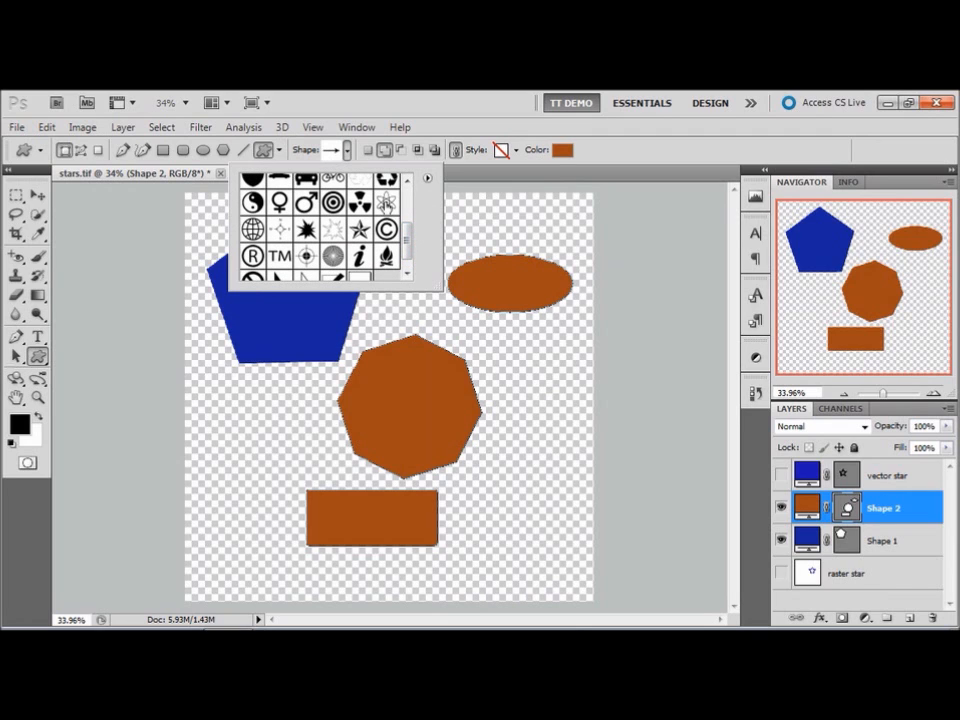
Add the atom custom shape to the orange shape layer, in the empty area left of the rectangle and octagon
left_click(386, 203)
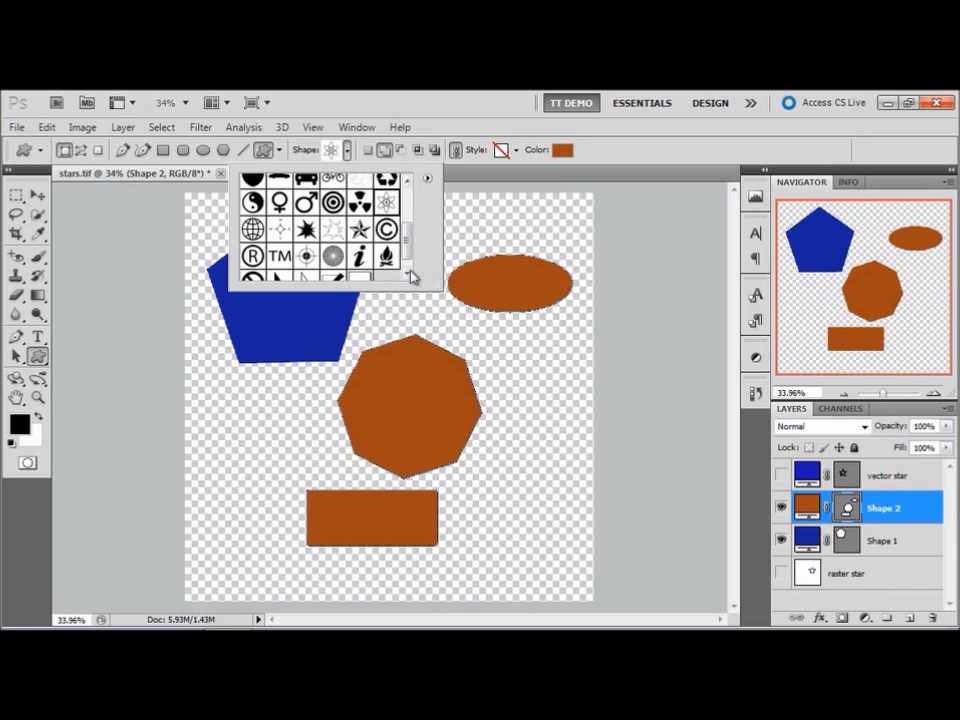
left_click(230, 413)
left_click_drag(230, 413, 321, 506)
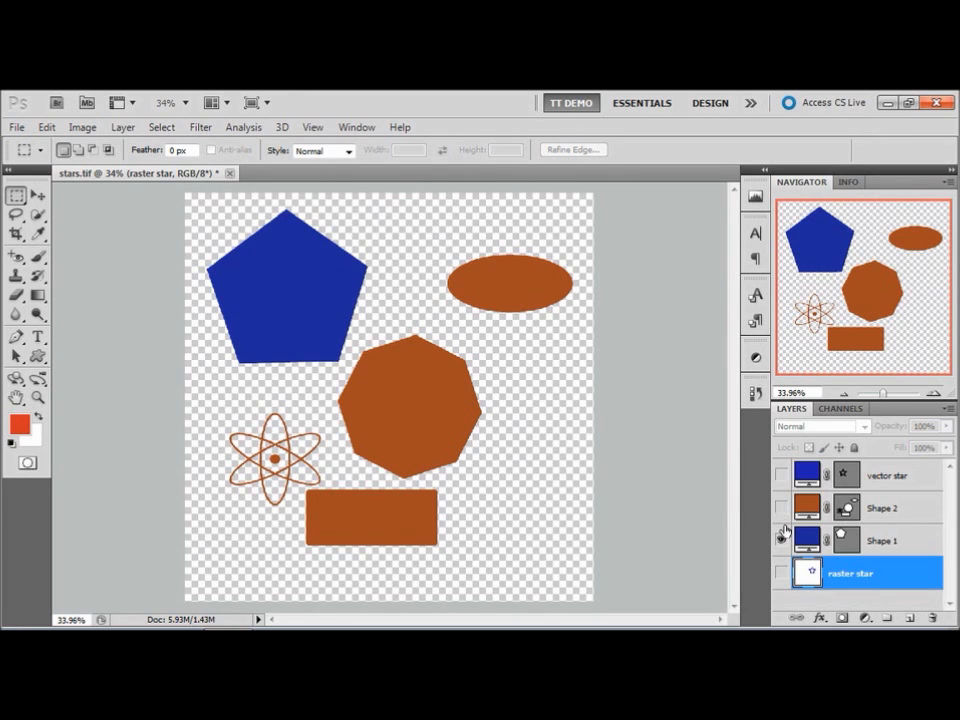
Hide the Shape 1 and Shape 2 layers, show the raster star layer, and open the Paths panel
left_click_drag(781, 507, 786, 540)
left_click(781, 573)
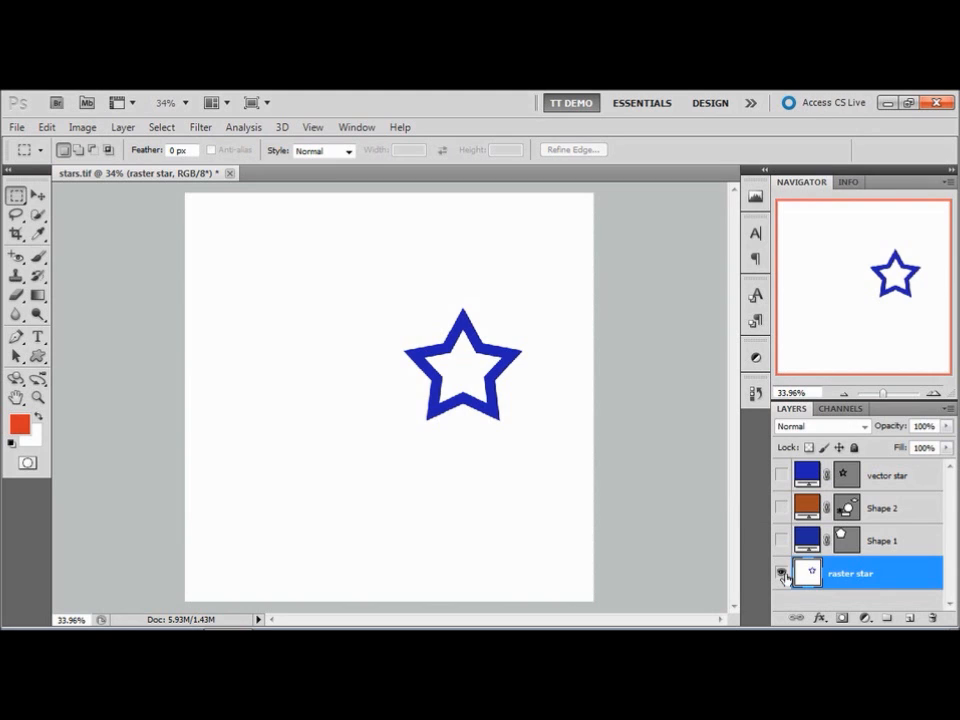
left_click(362, 128)
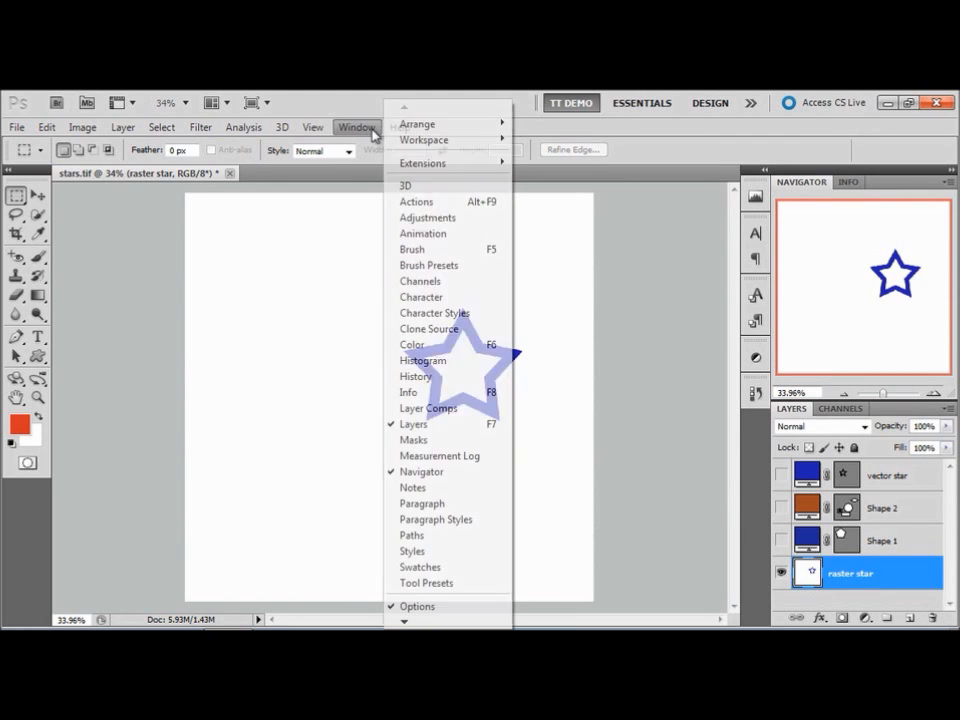
left_click(436, 535)
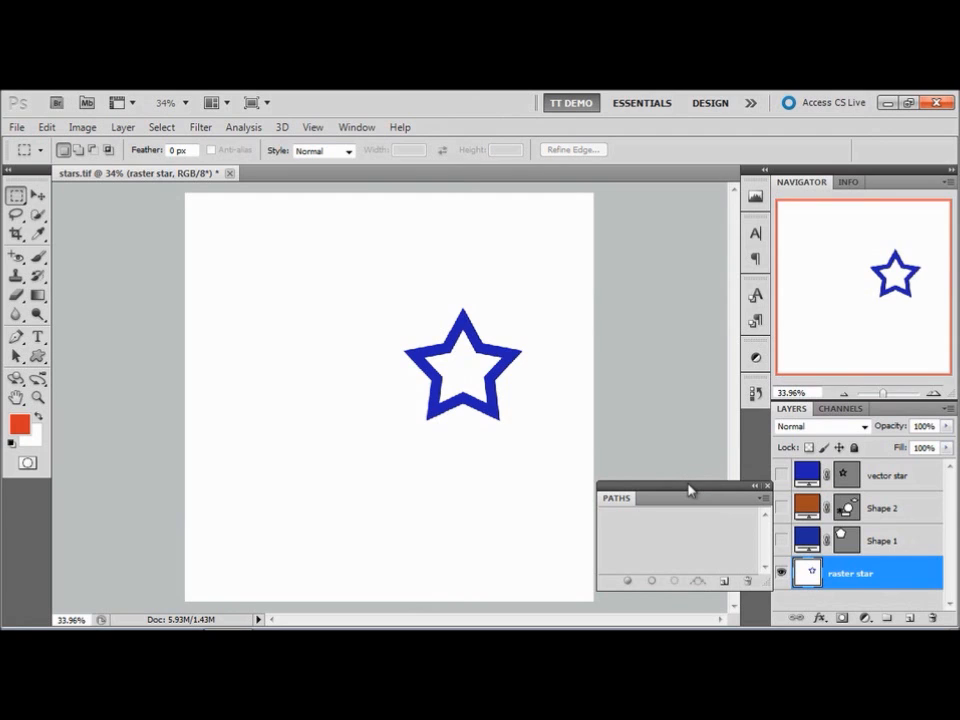
Draw a closed, wide triangular path above left of the star with the Pen tool
left_click(17, 338)
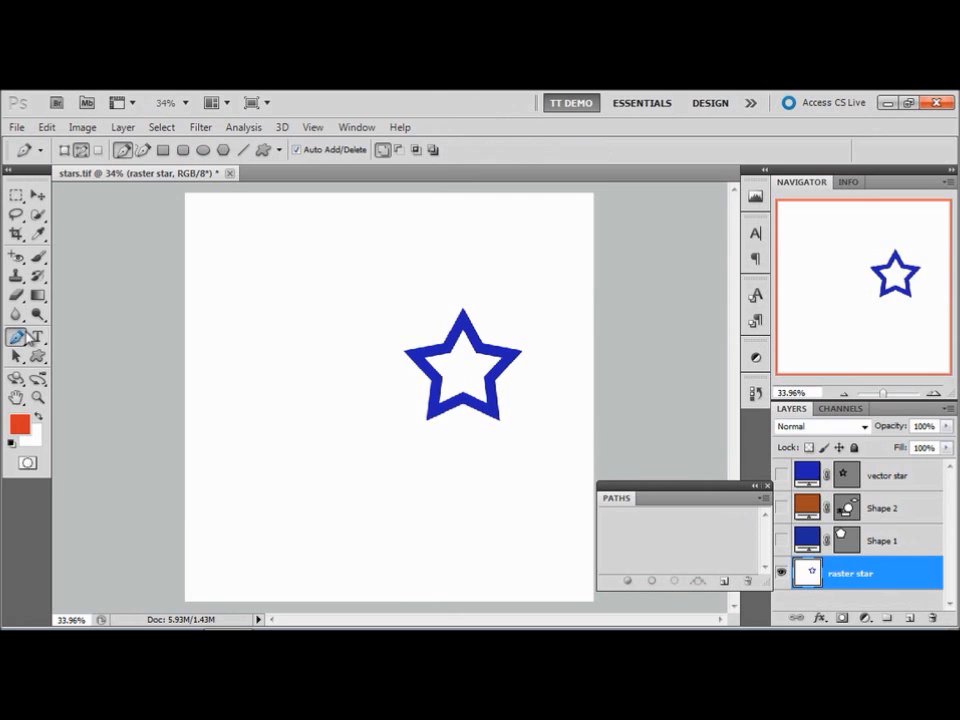
left_click(234, 298)
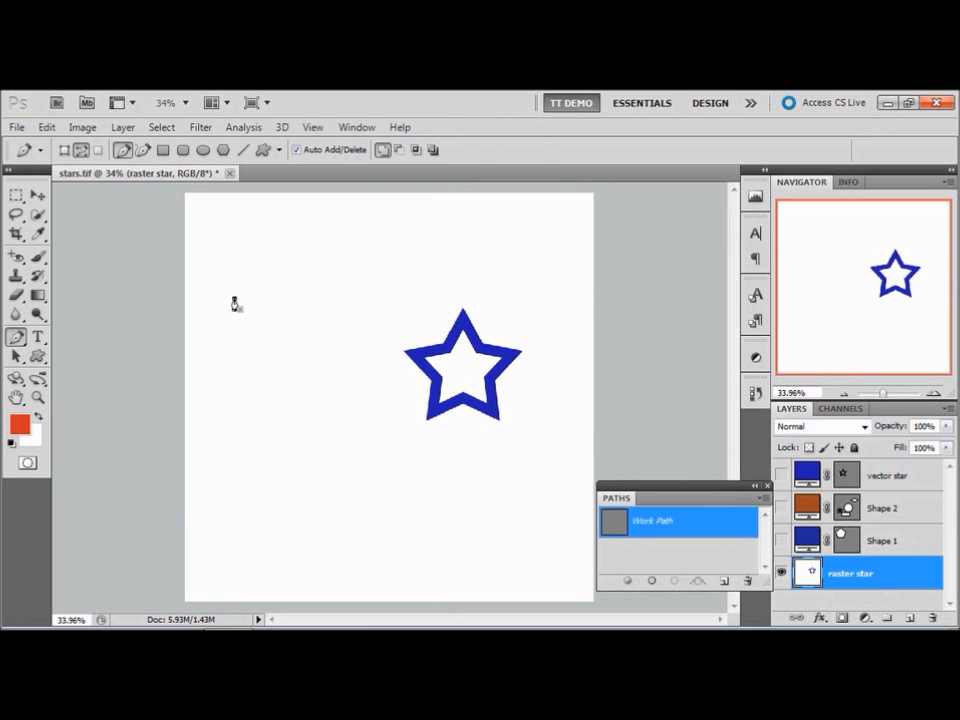
left_click(308, 258)
left_click(384, 296)
left_click(234, 301)
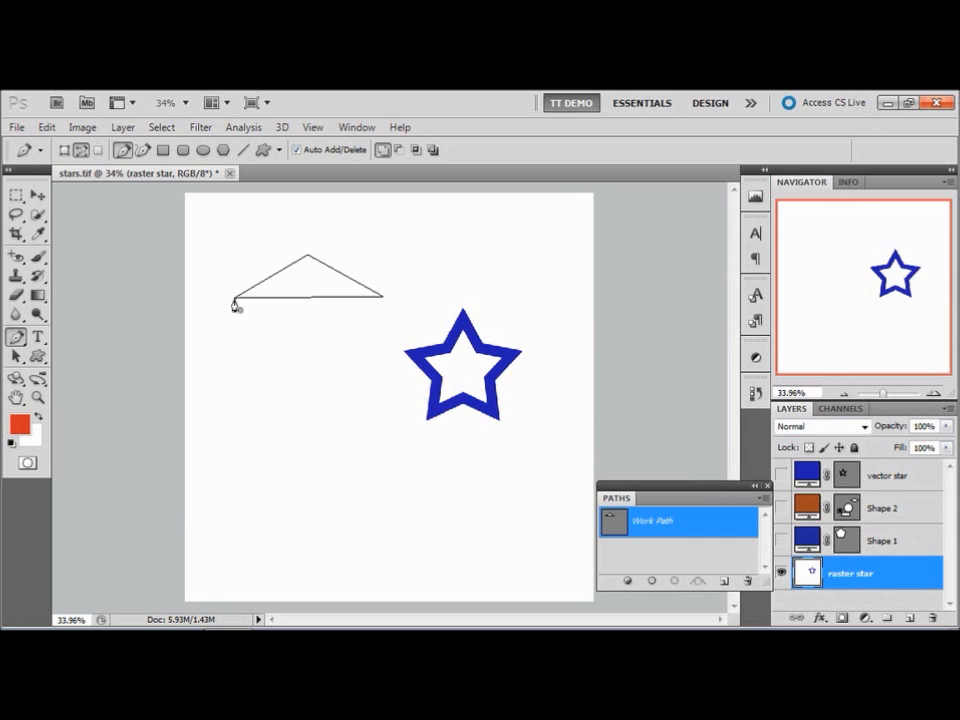
Draw an open arched path below the star with the Pen tool, using a smooth middle anchor, and end the path
left_click(258, 472)
left_click(369, 452)
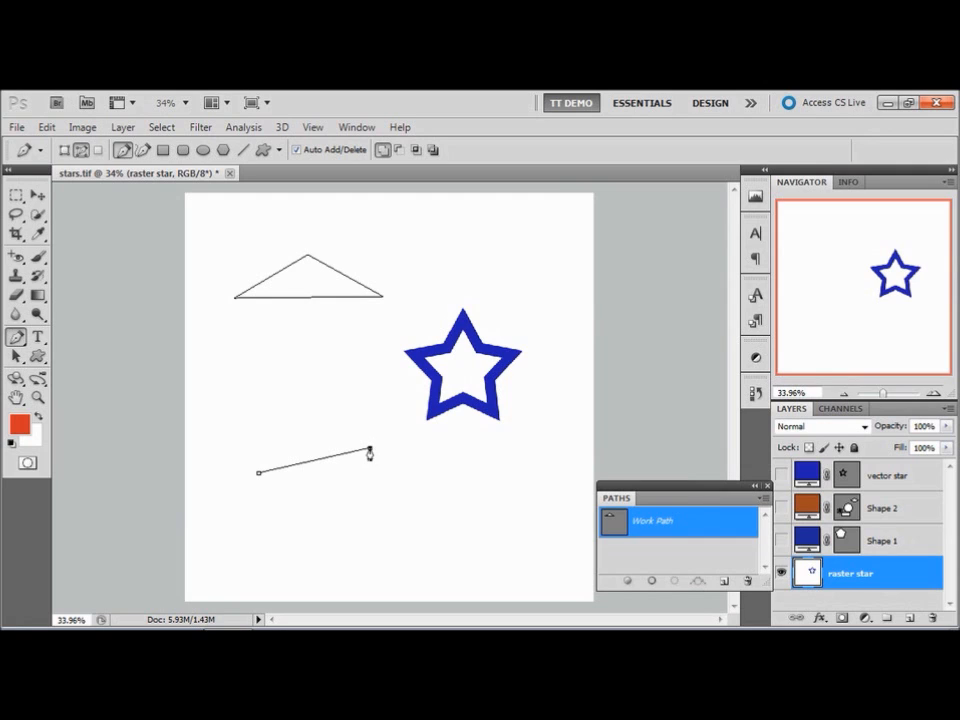
left_click_drag(369, 452, 406, 448)
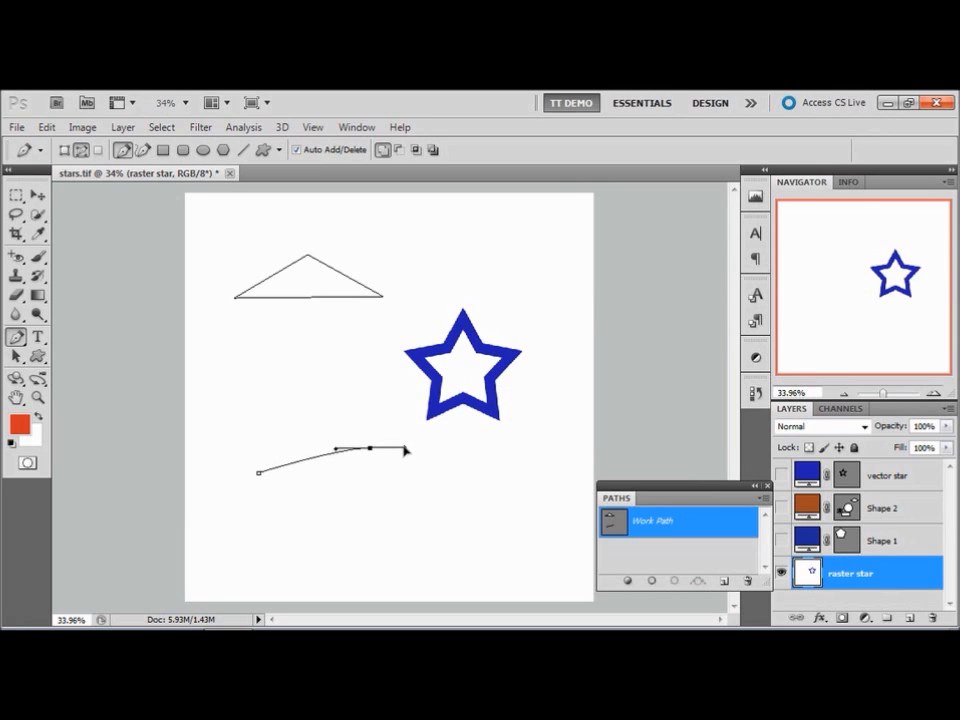
left_click(466, 475)
left_click(21, 340)
Draw a short wavy path with three smooth anchors below the arched path
left_click_drag(257, 510, 257, 530)
left_click(315, 517)
left_click_drag(315, 517, 316, 533)
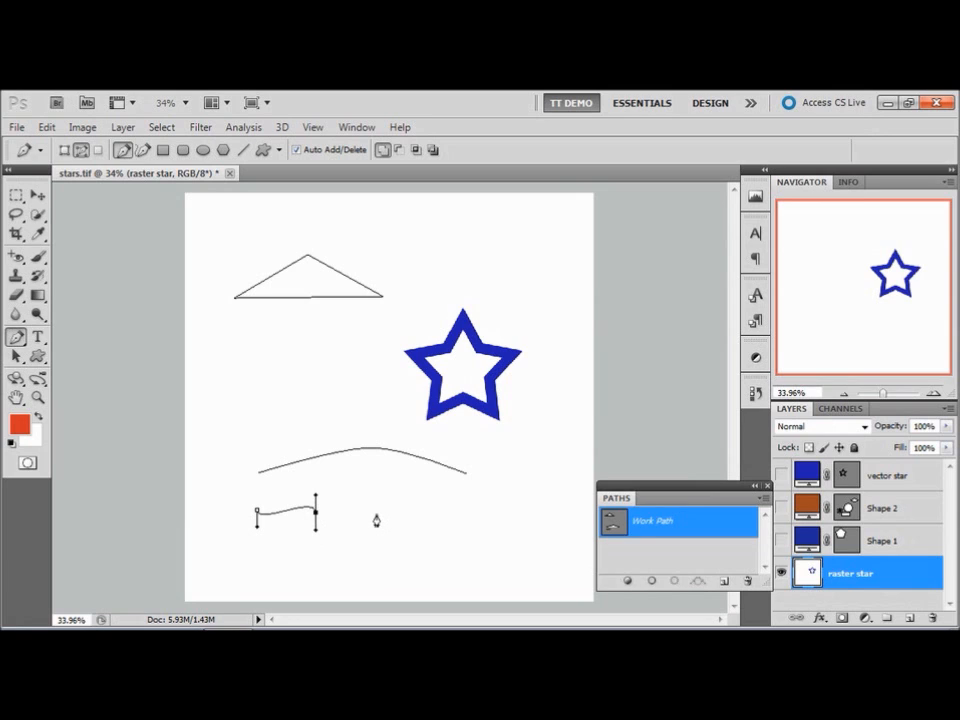
left_click_drag(374, 513, 377, 495)
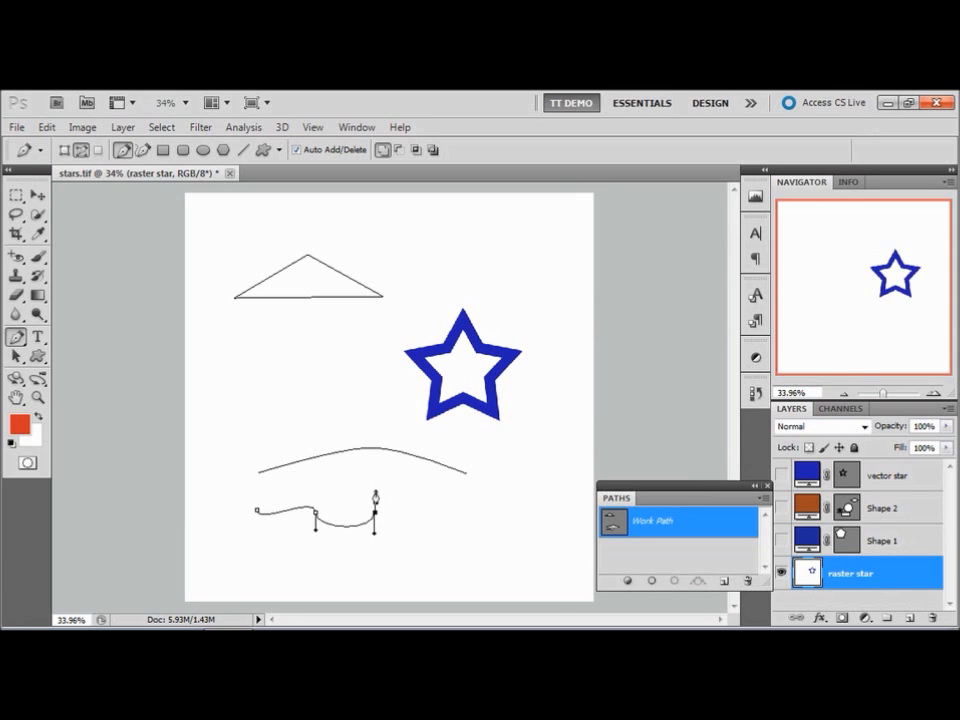
Reshape the arched path into an S-curve by swinging its middle anchor's direction handles near vertical with the Direct Selection Tool
left_click(18, 357)
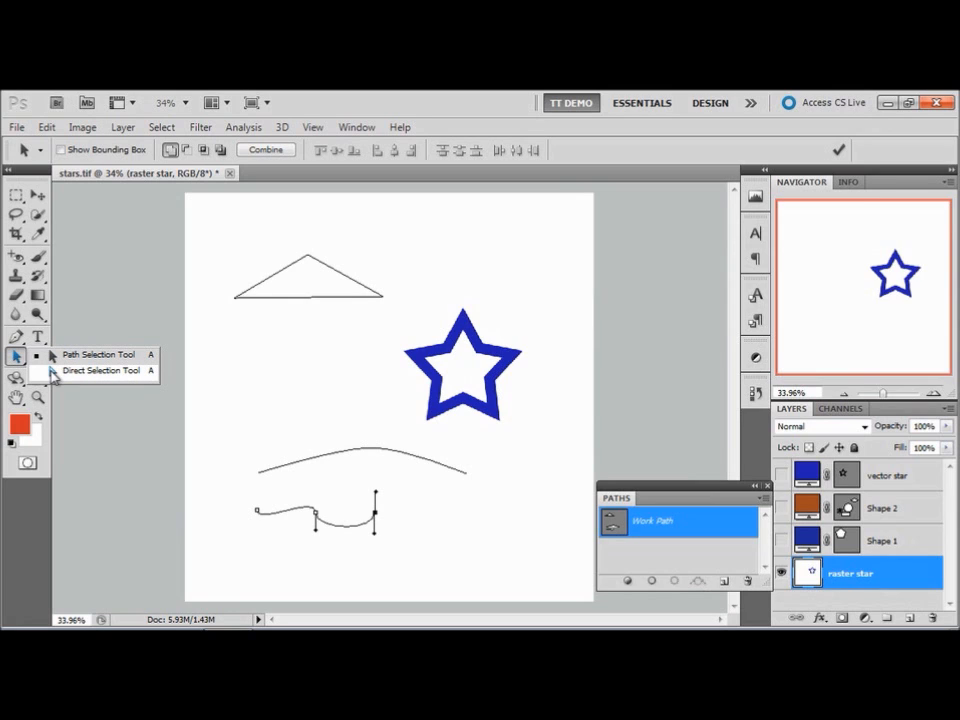
left_click(53, 372)
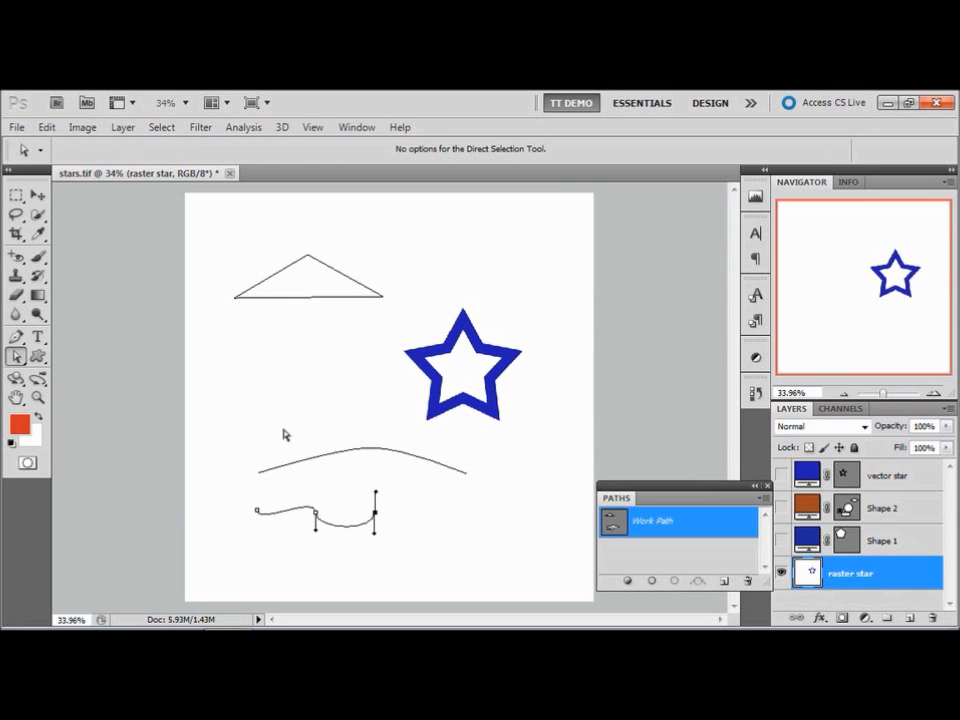
left_click(371, 453)
left_click_drag(338, 452, 355, 405)
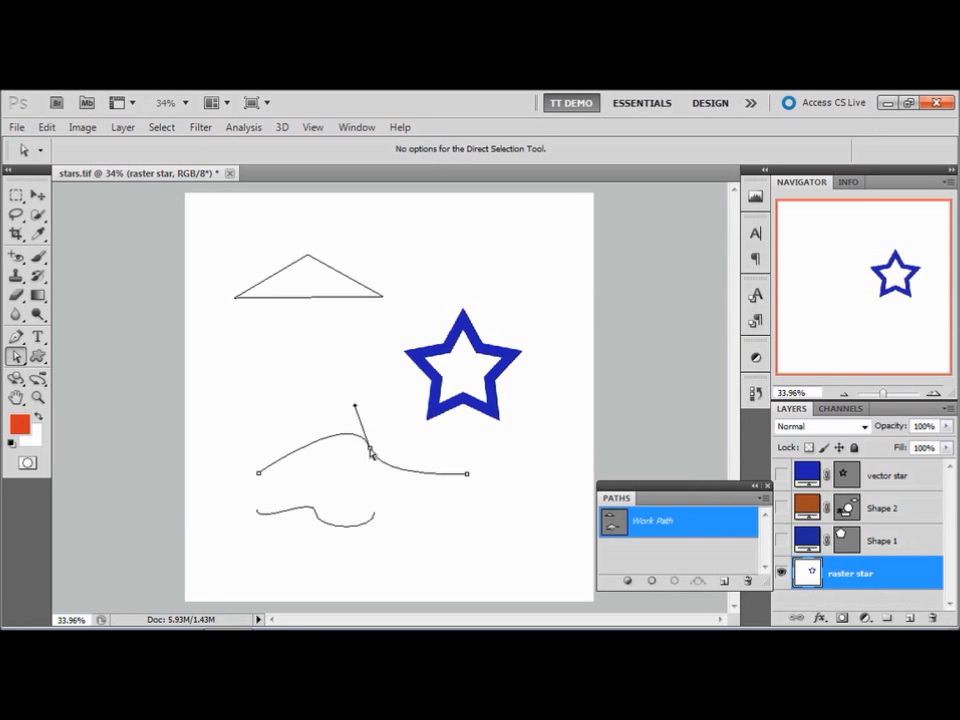
left_click_drag(371, 455, 376, 505)
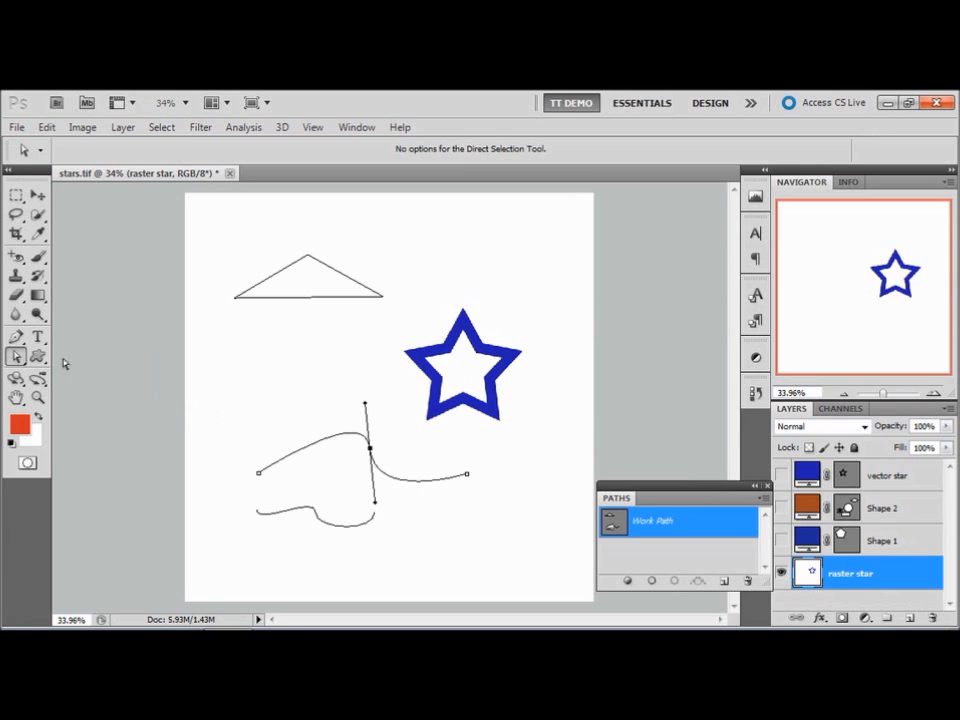
Select the whole S-curve with the Path Selection Tool and stroke the subpath using the Brush, without simulated pressure
left_click(17, 357)
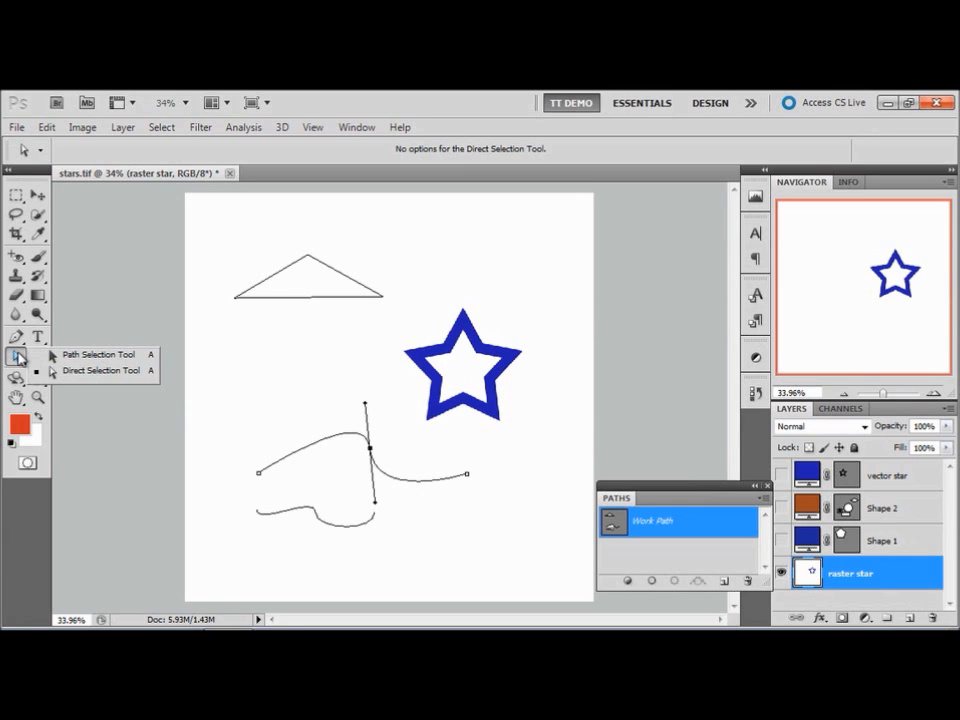
left_click(52, 355)
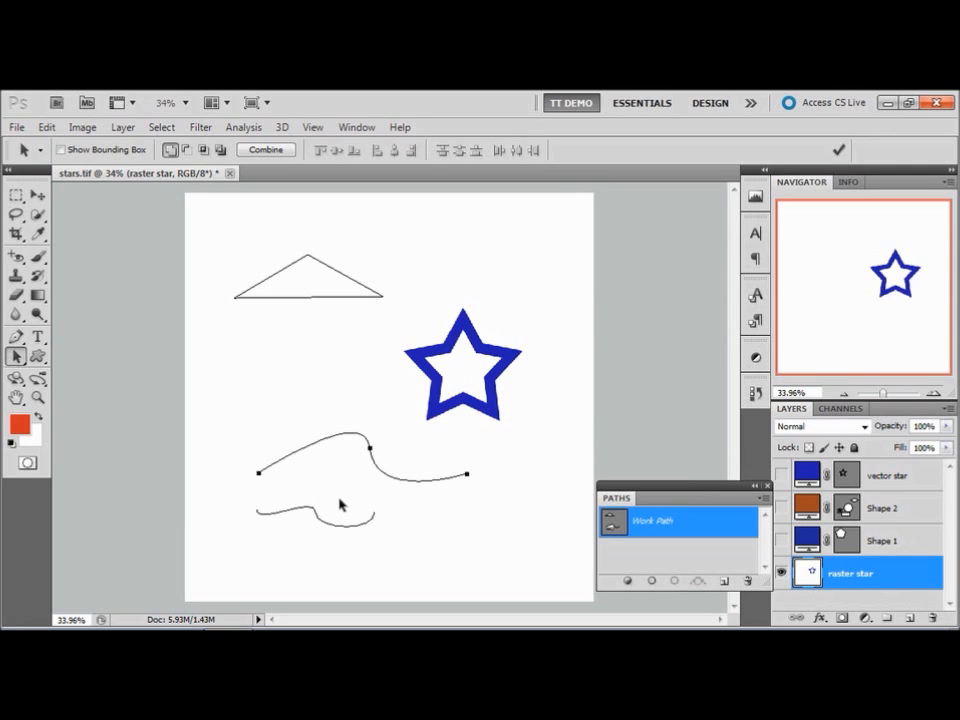
left_click(396, 457)
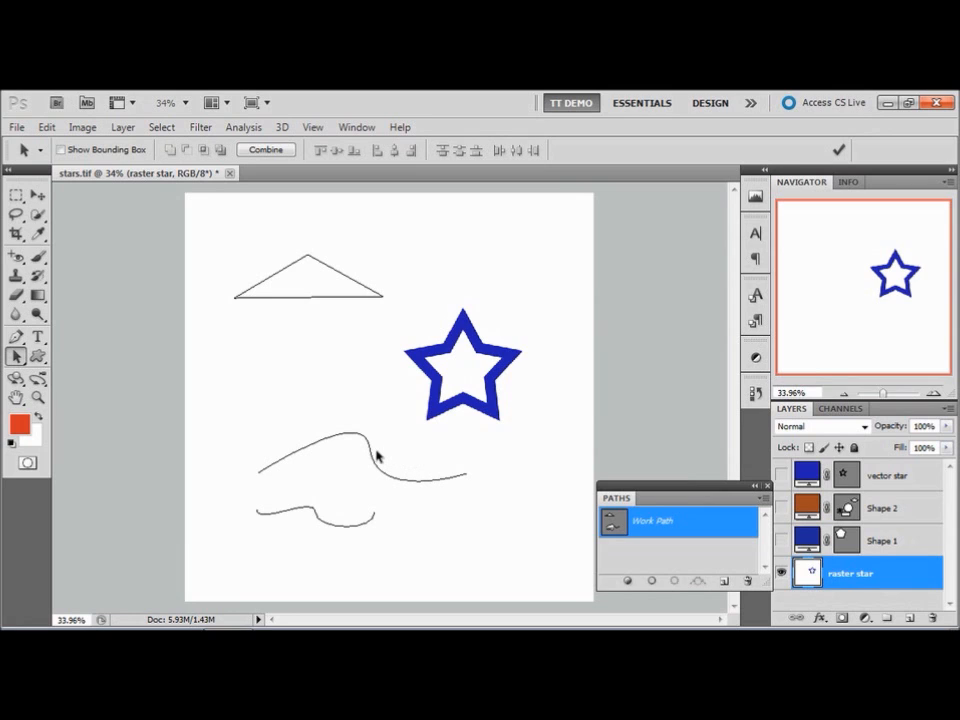
left_click(369, 452)
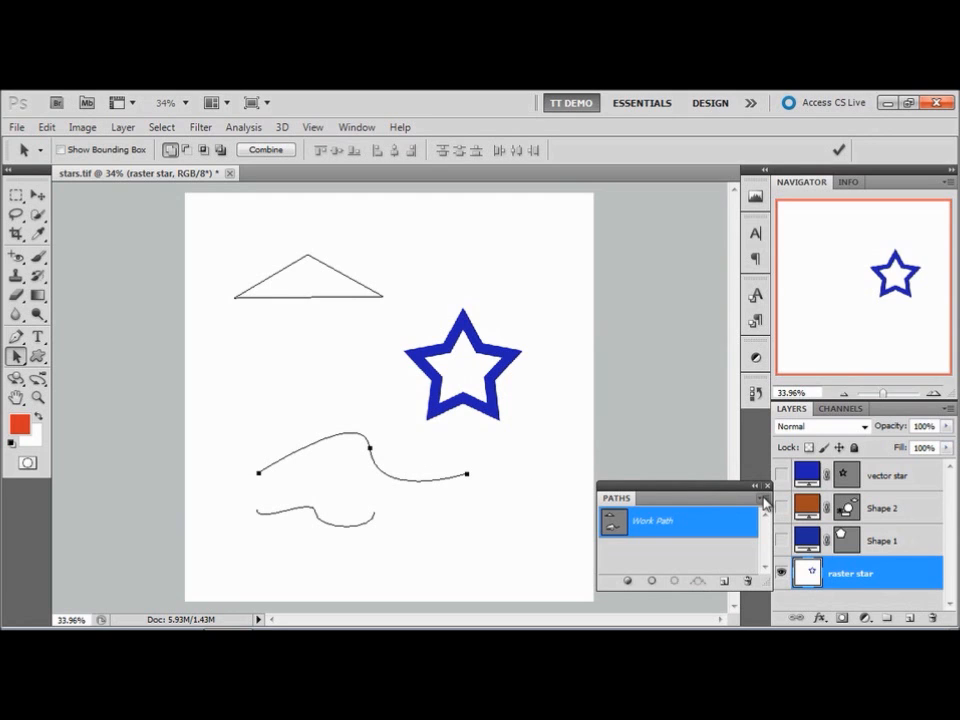
left_click(765, 500)
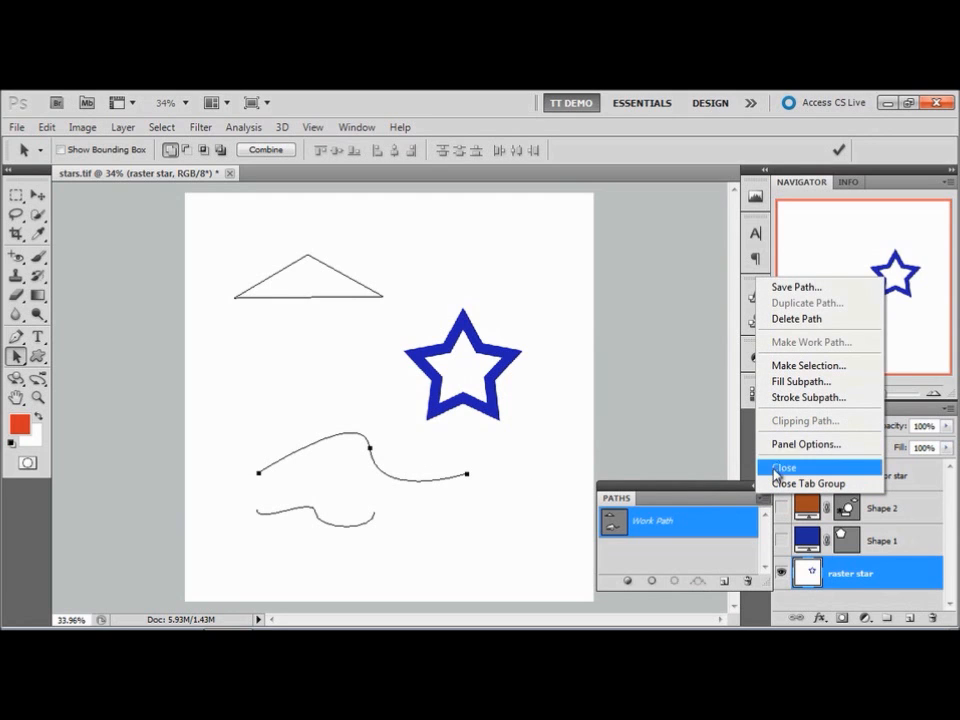
left_click(790, 398)
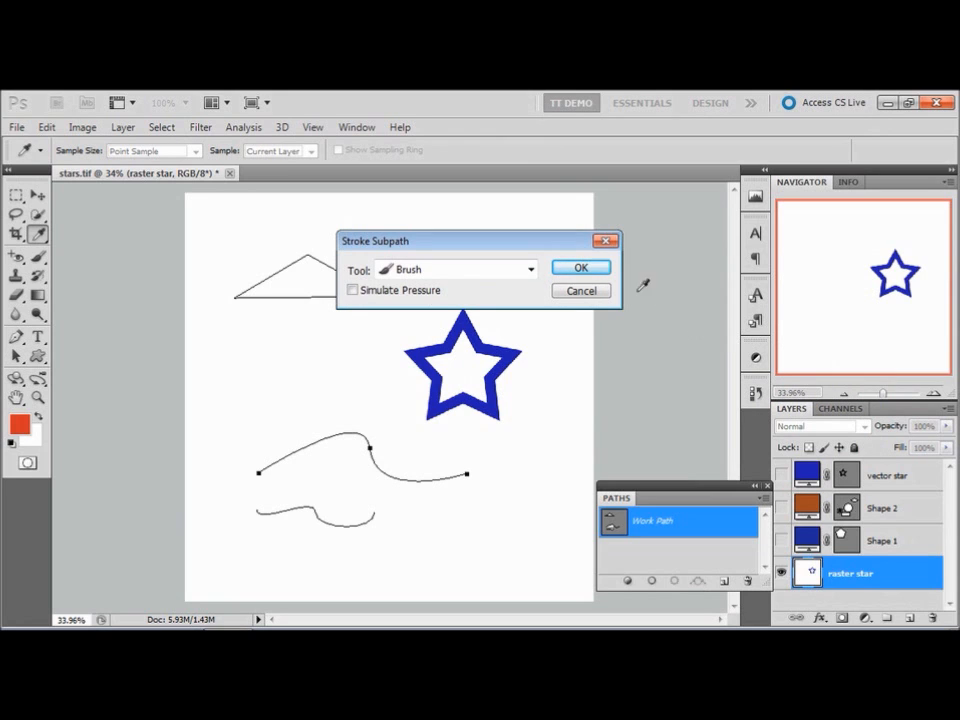
left_click(580, 268)
key("a")
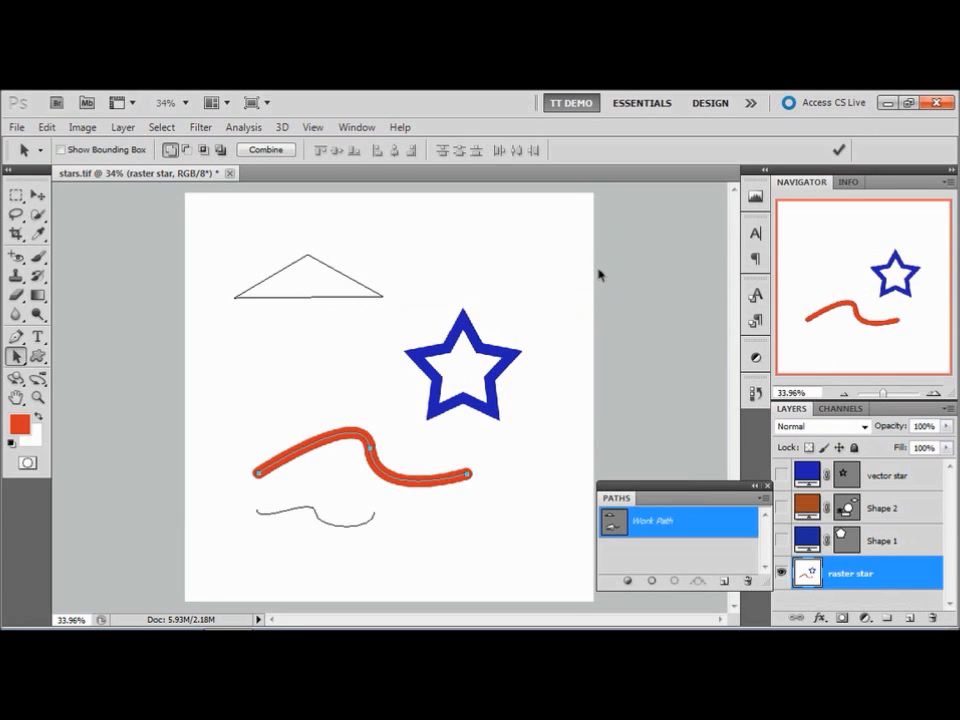
left_click(589, 310)
Set the Brush tool to a 15 px size and 0% hardness
left_click(40, 257)
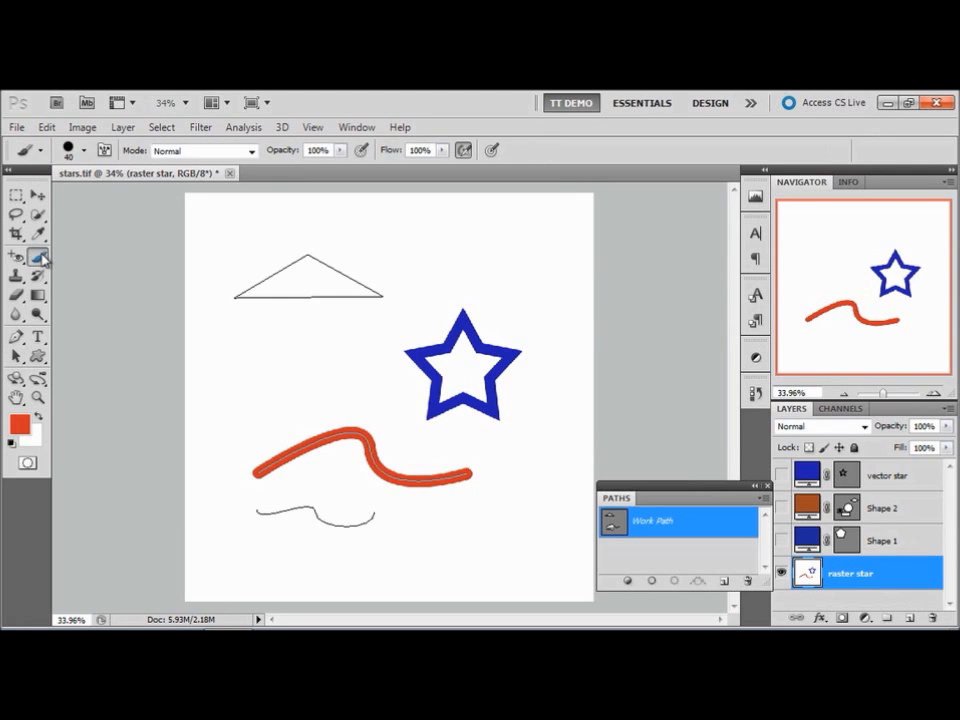
left_click(85, 152)
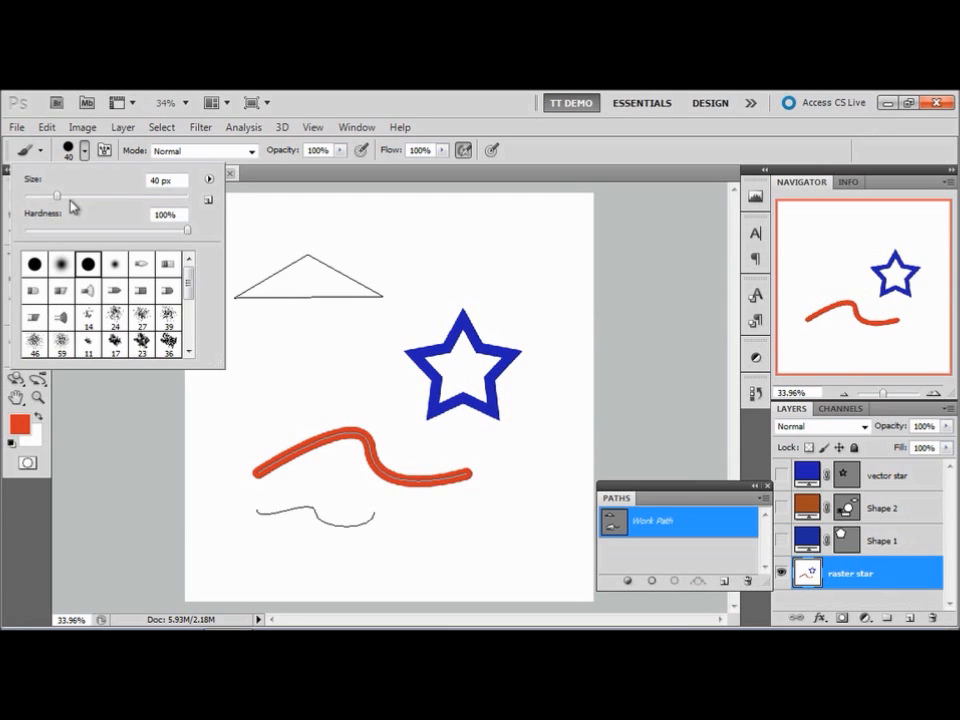
left_click_drag(187, 230, 71, 229)
left_click_drag(57, 198, 38, 199)
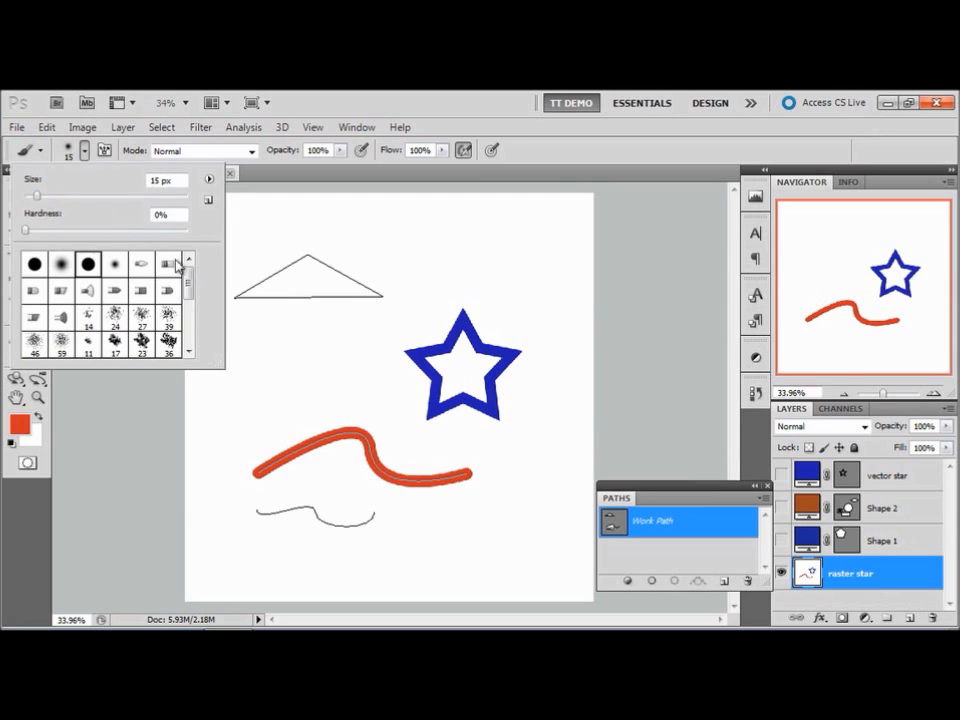
left_click(522, 501)
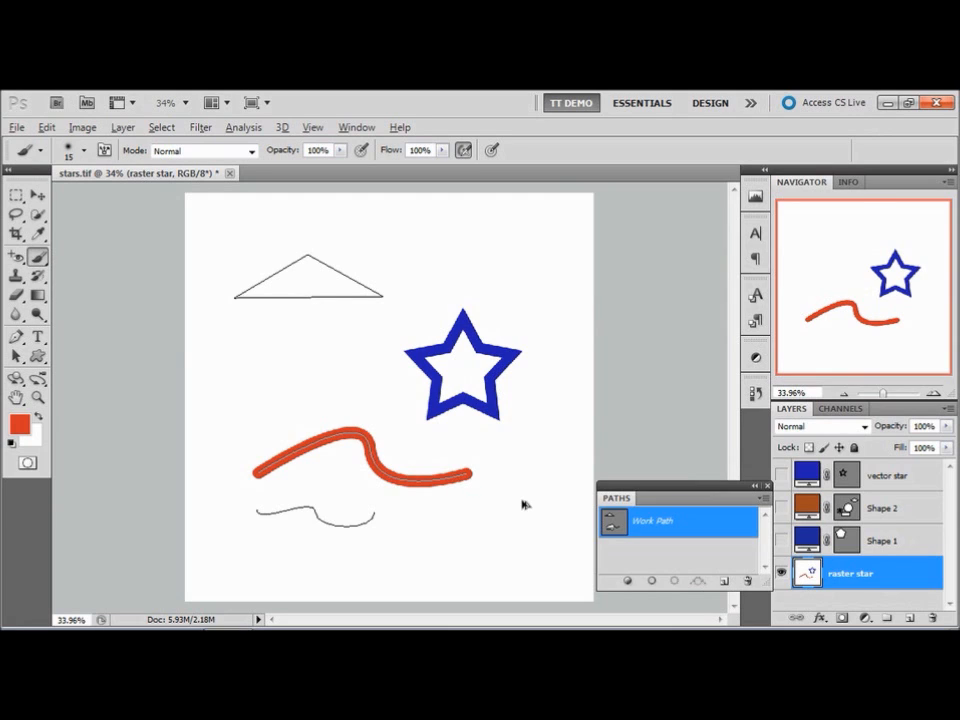
Undo the thick stroke, reselect the S-curve subpath, and stroke it again with the soft 15 px brush
key("ctrl+z")
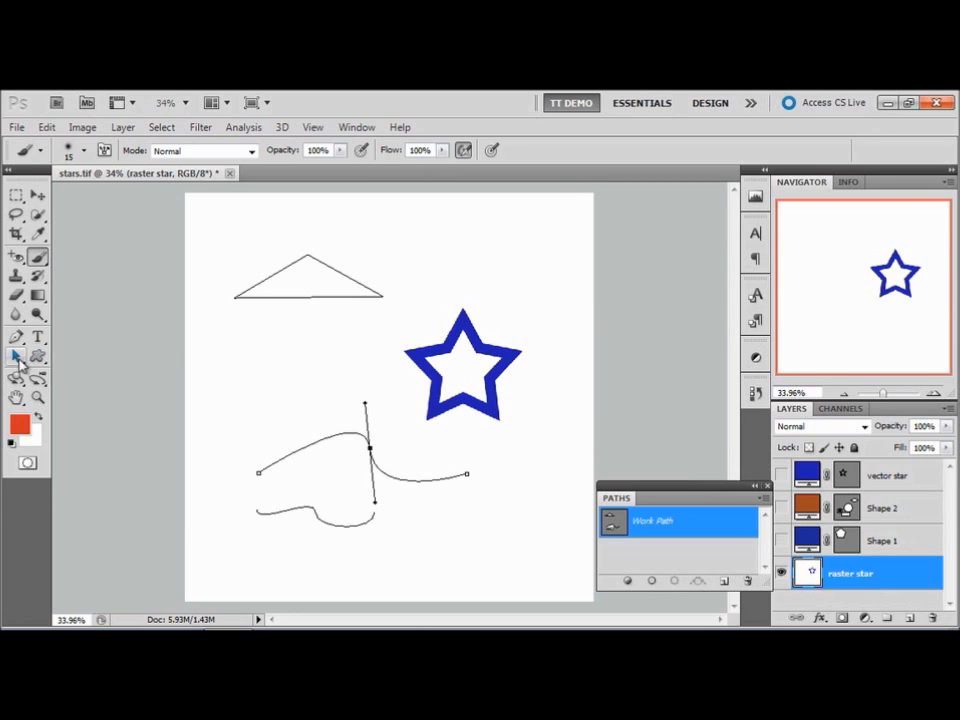
left_click(17, 357)
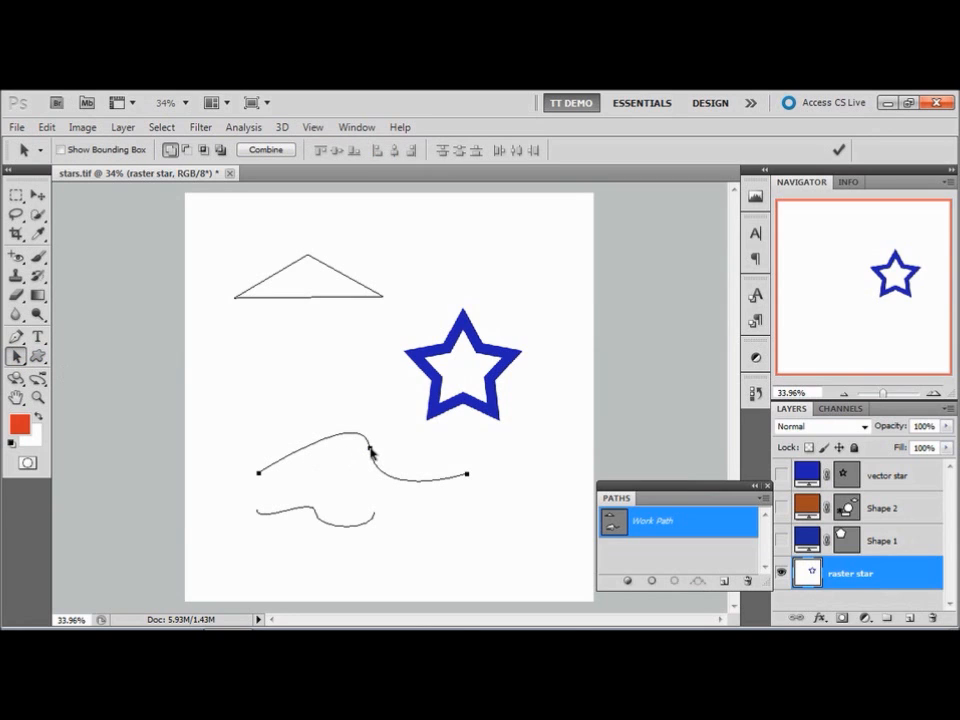
left_click(765, 502)
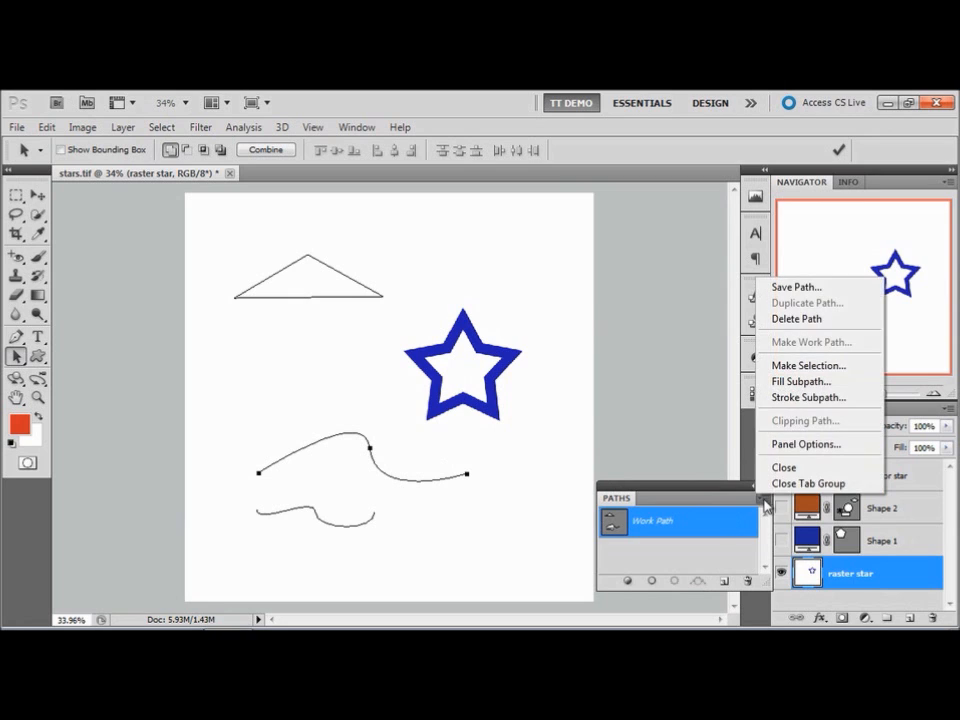
left_click(793, 398)
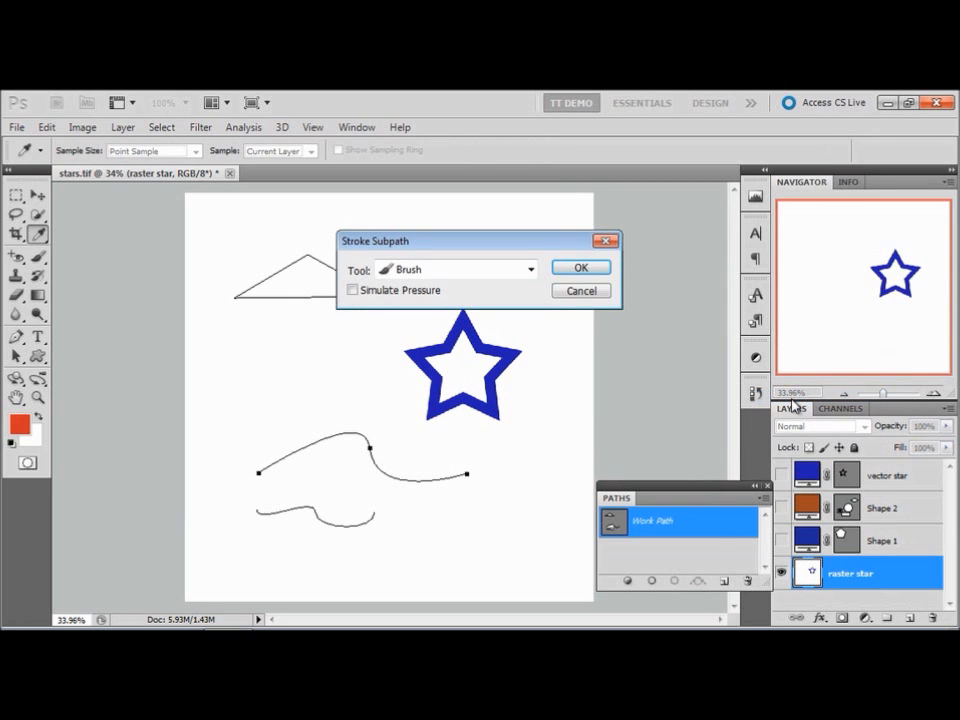
left_click(601, 270)
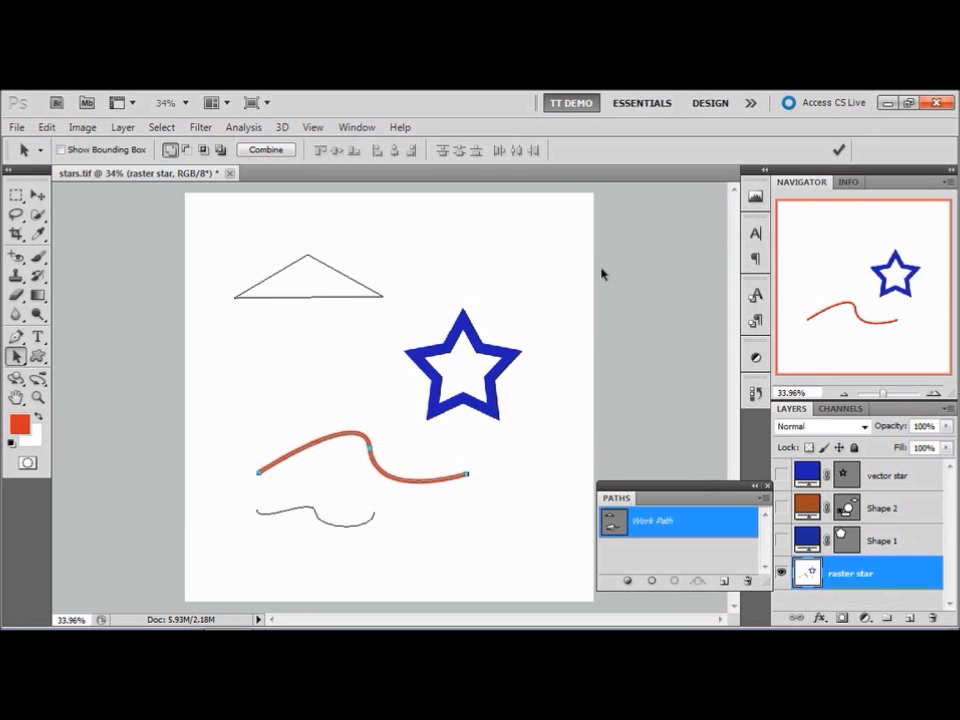
Fill the triangle subpath with the foreground color in Normal mode at 100% opacity
left_click(330, 270)
left_click(766, 498)
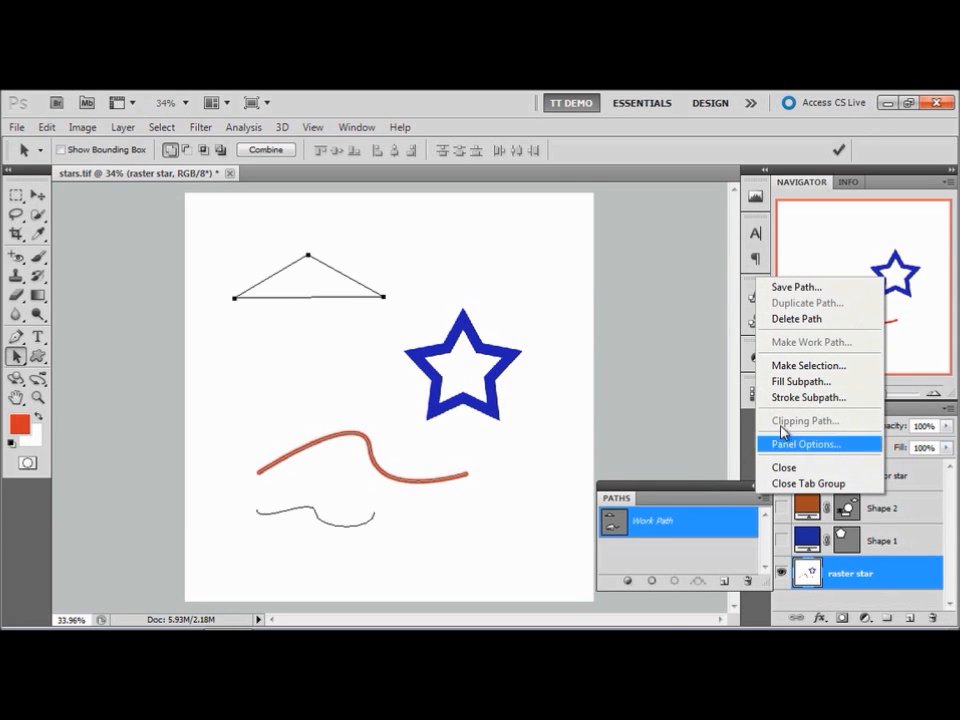
left_click(796, 382)
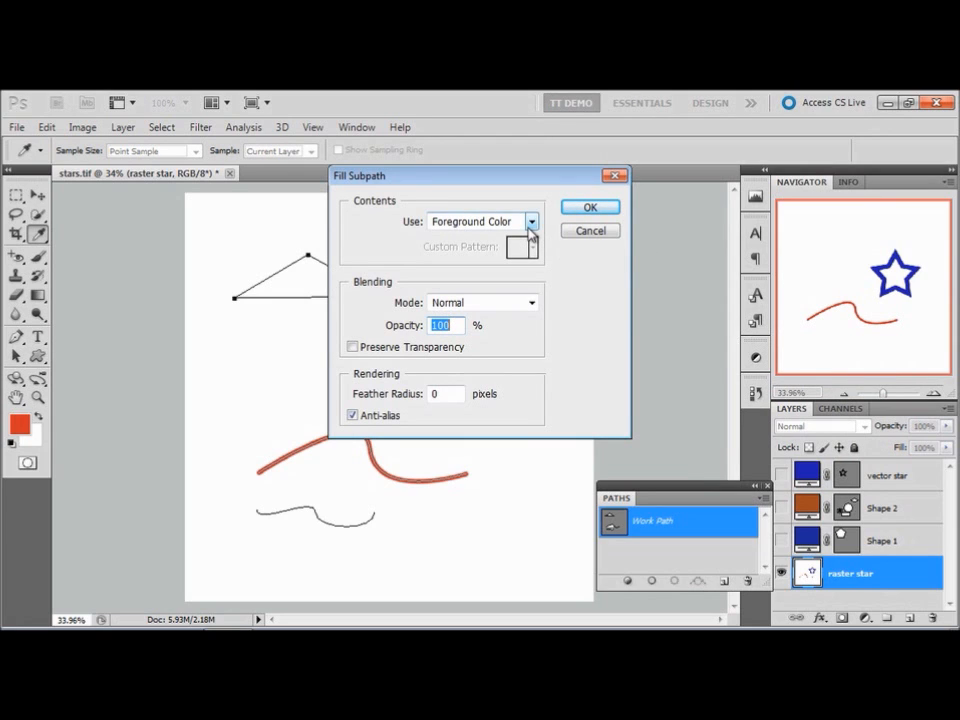
left_click(580, 210)
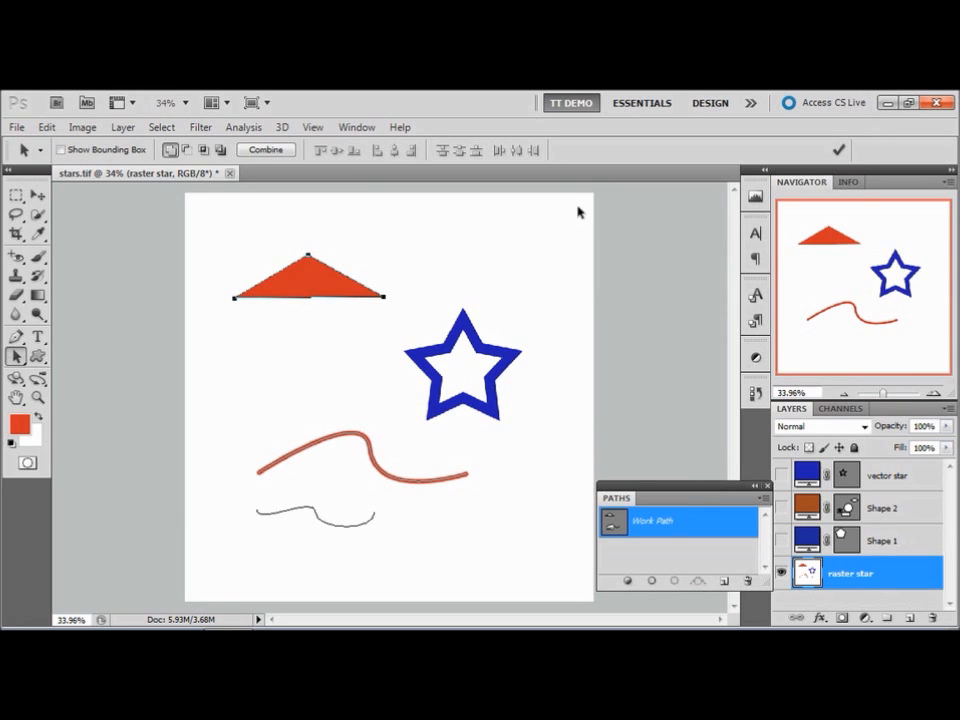
Deselect the work path in stars.tif, and open clippingpath.tif with Layer 1 as the active layer
left_click(697, 553)
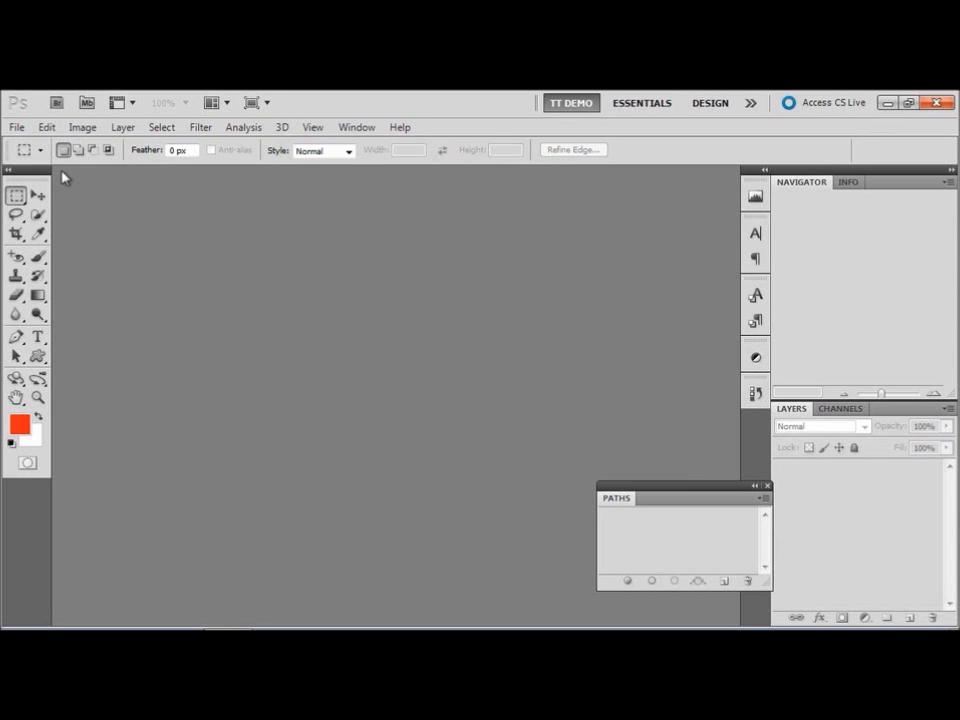
key("ctrl+o")
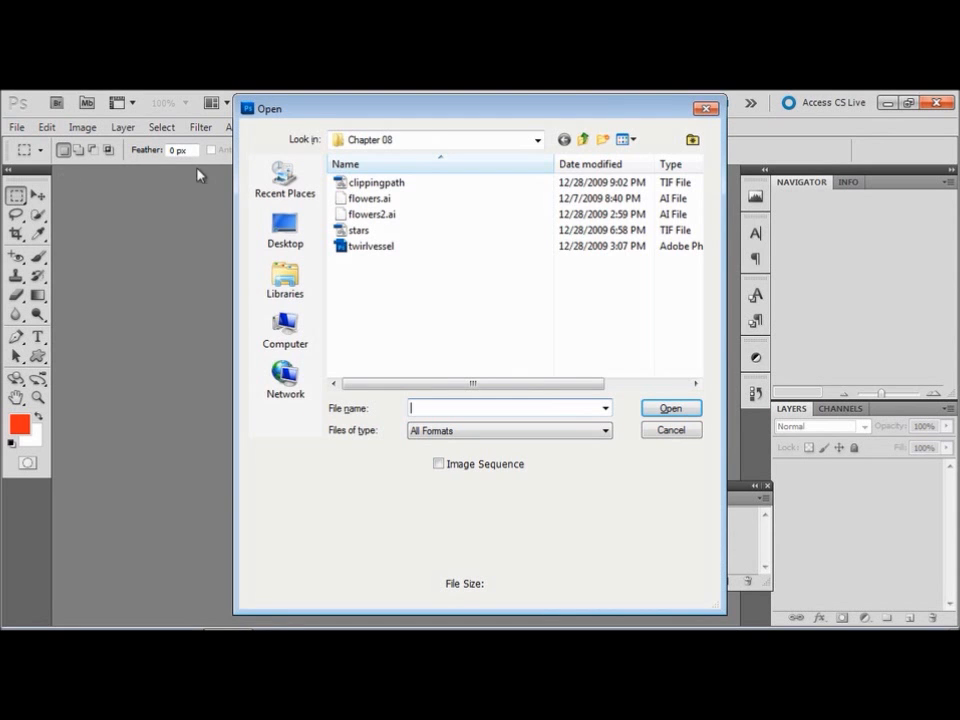
double_click(340, 183)
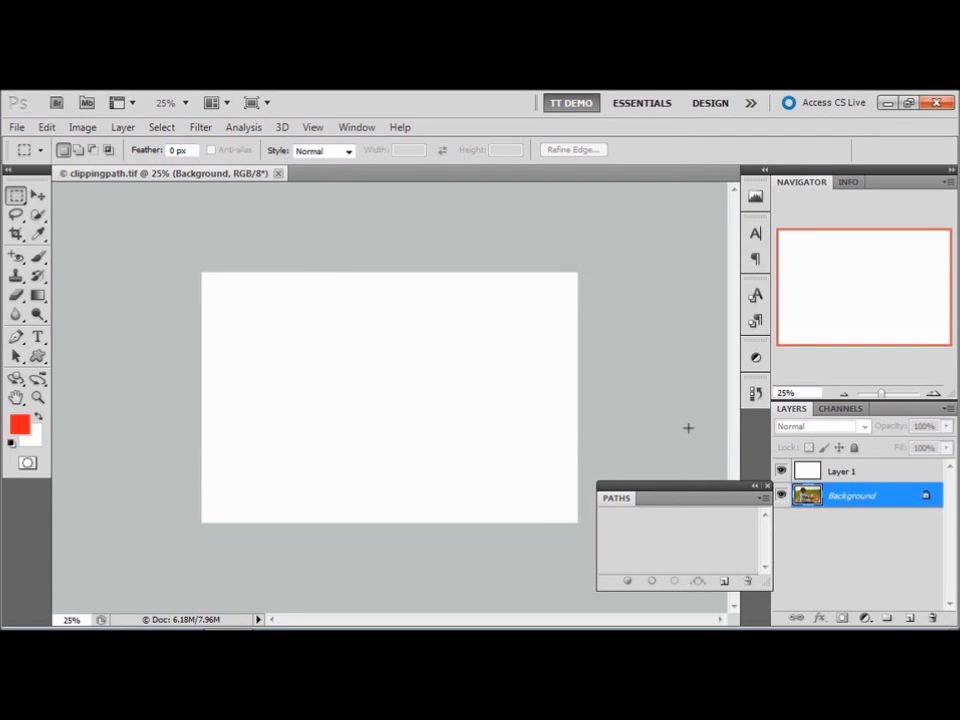
left_click(818, 480)
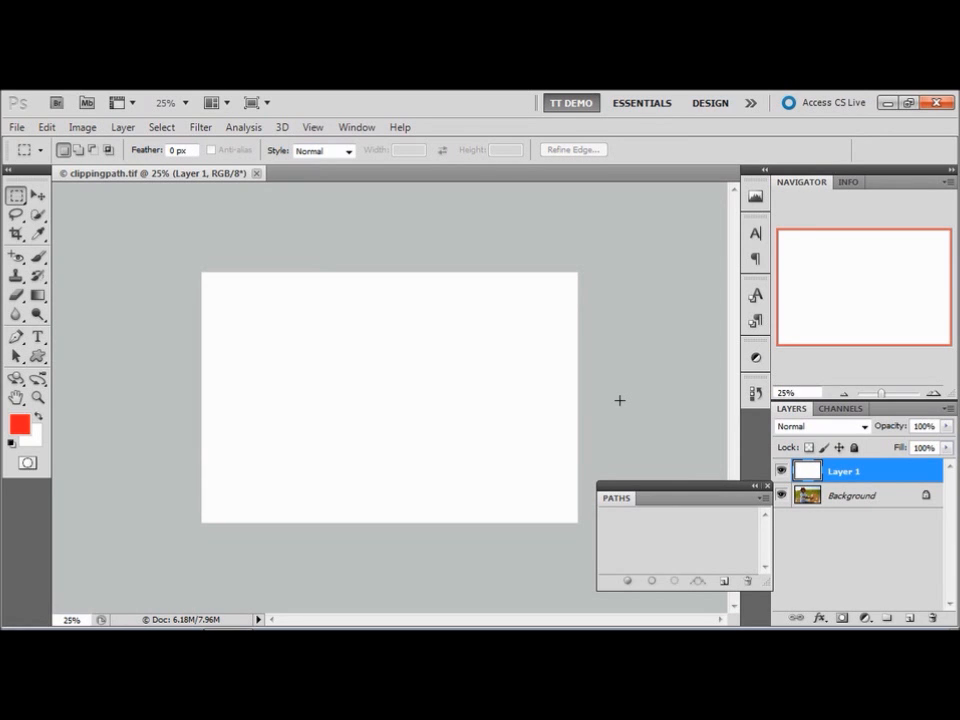
Set the Custom Shape tool to create paths and to draw shapes from the center
key("u")
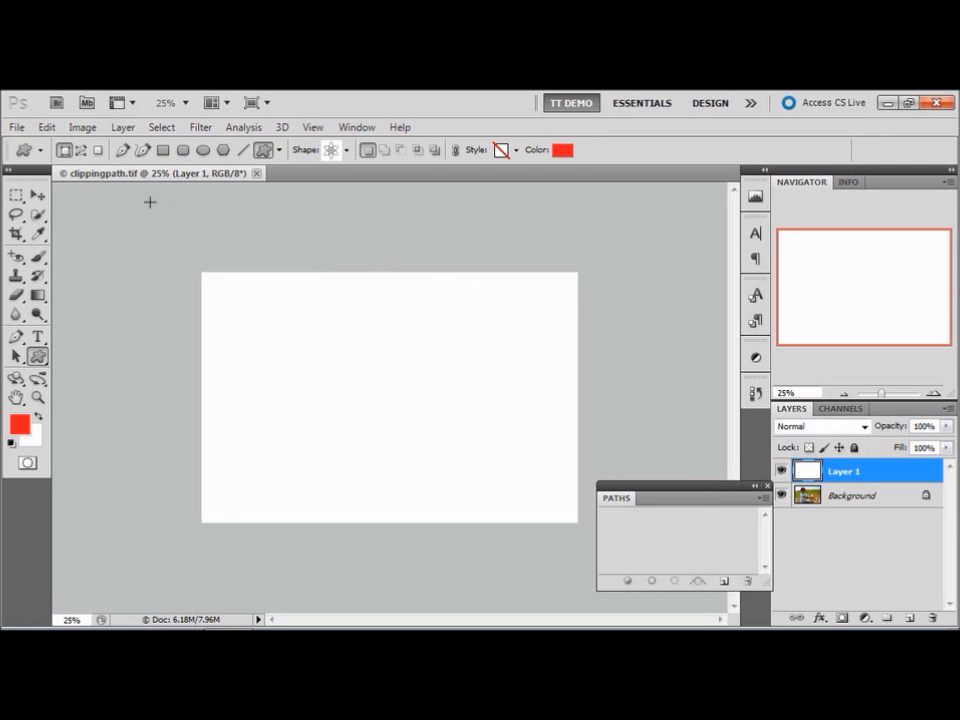
left_click(82, 152)
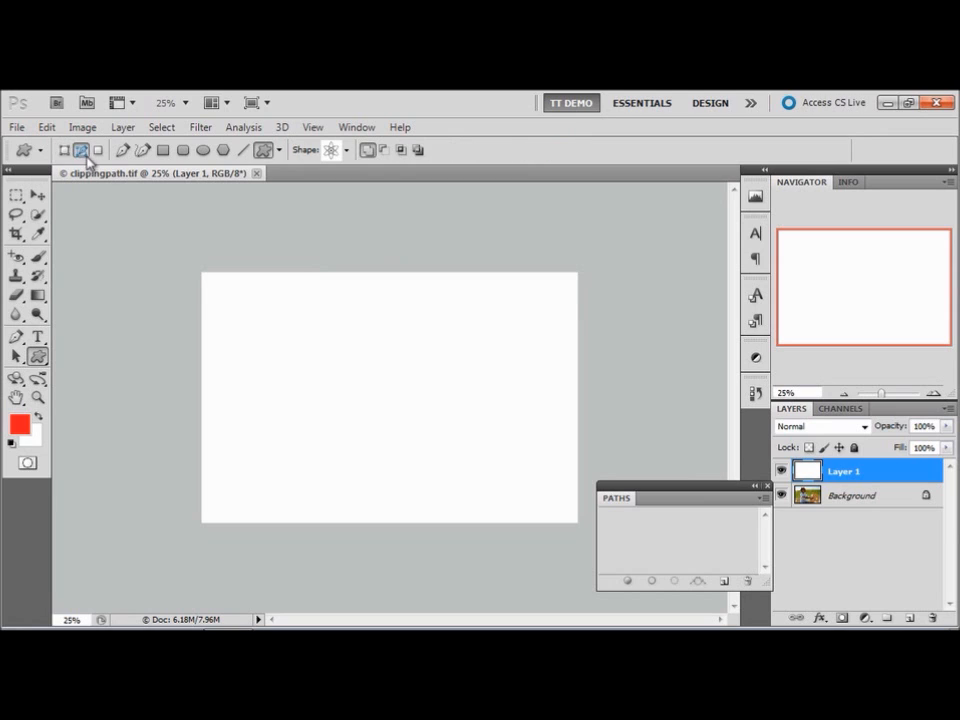
left_click(281, 152)
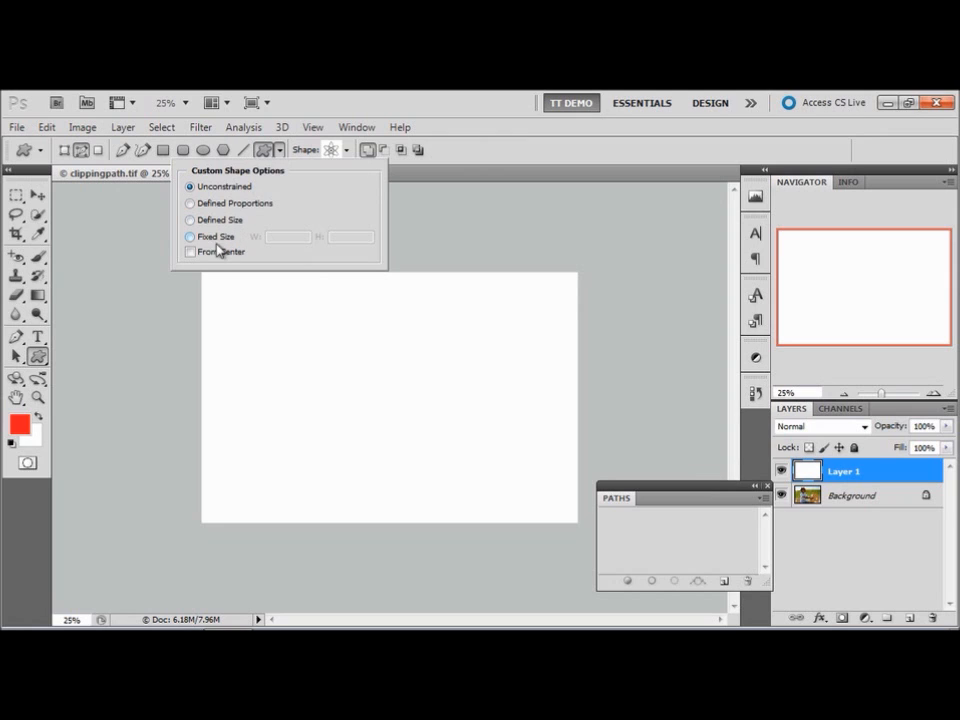
left_click(209, 253)
Replace the current custom shapes with the Banners and Awards set and choose the trophy shape
left_click(347, 152)
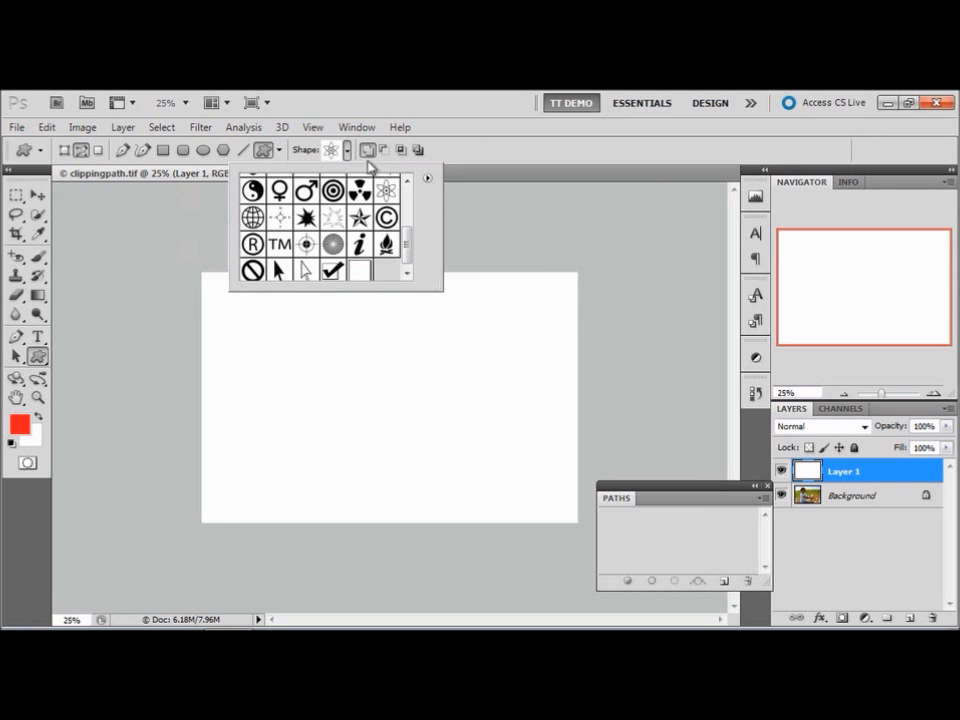
left_click(427, 182)
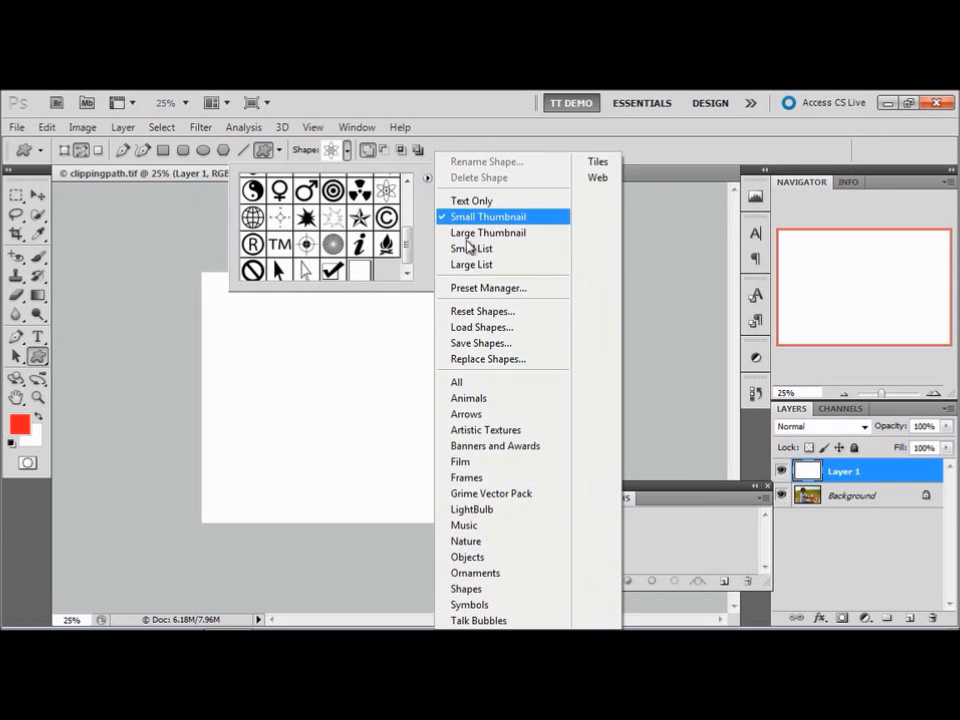
left_click(487, 447)
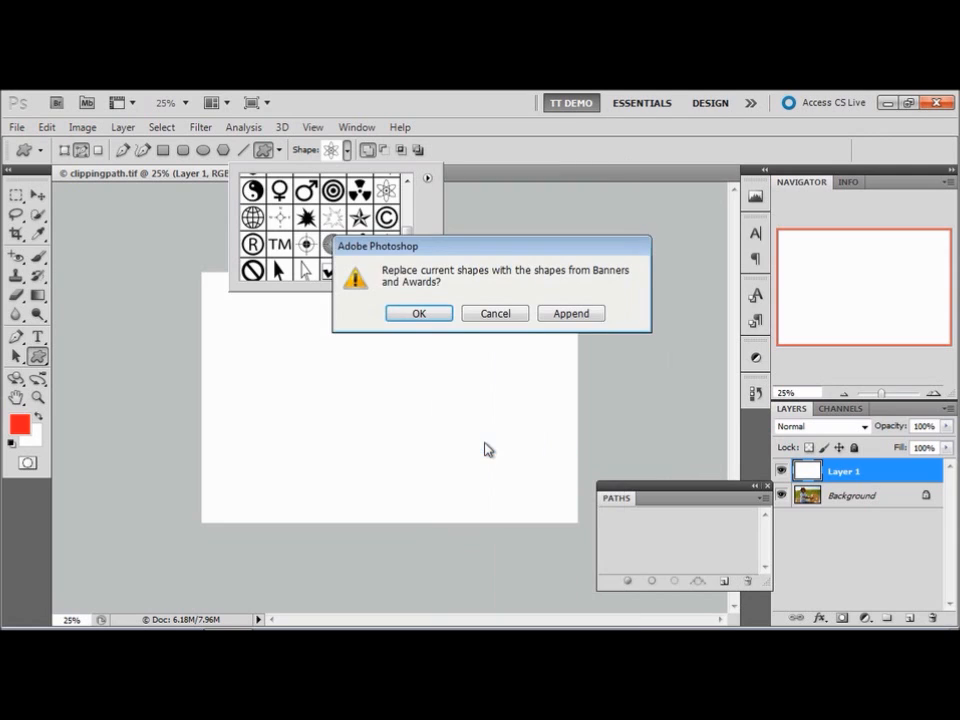
left_click(437, 313)
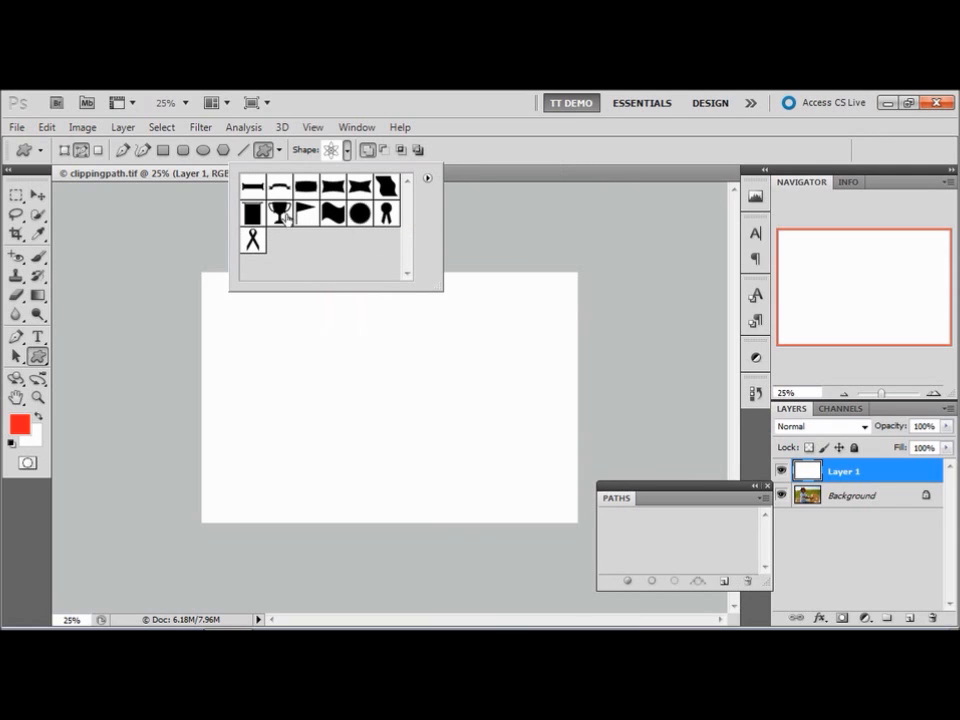
left_click(283, 217)
left_click(283, 217)
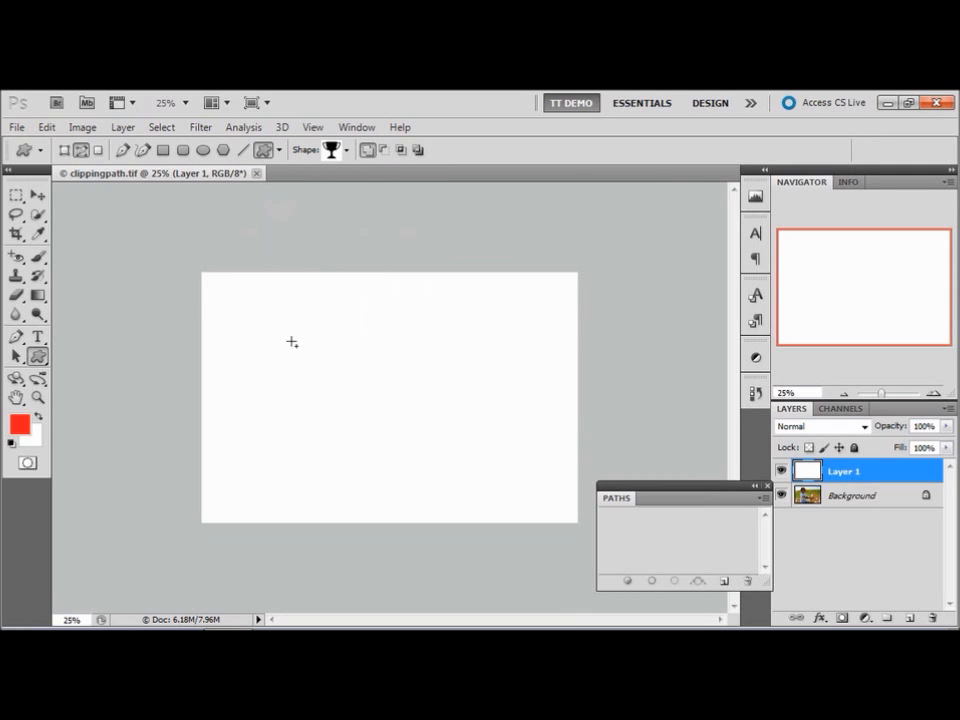
Draw a trophy path in the left half of the white canvas, spanning about half the canvas height
left_click_drag(285, 336, 337, 399)
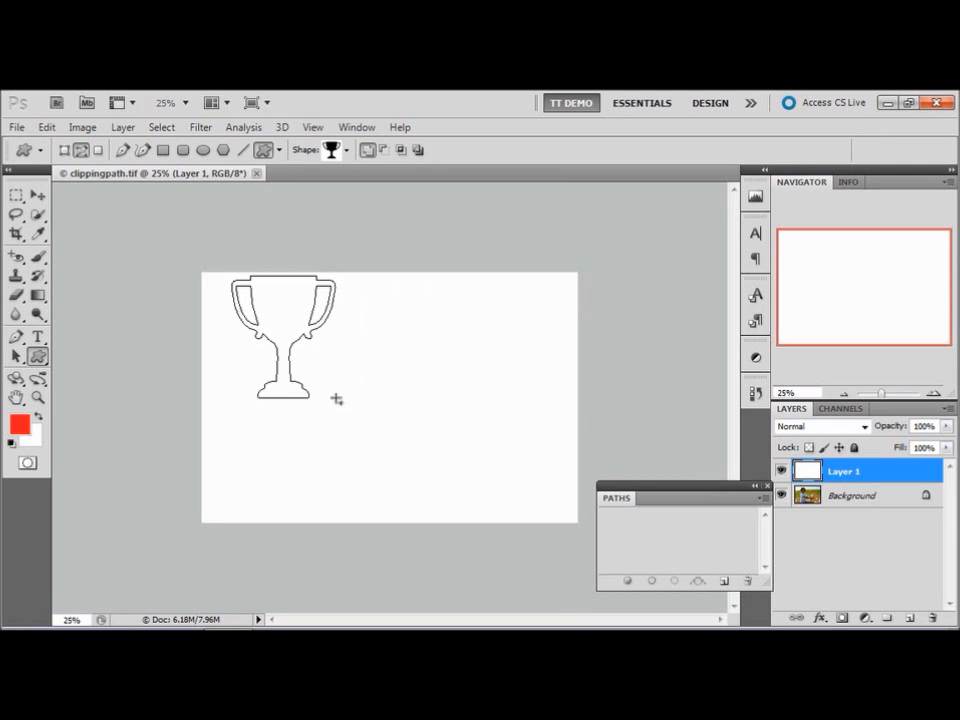
left_click_drag(337, 399, 344, 446)
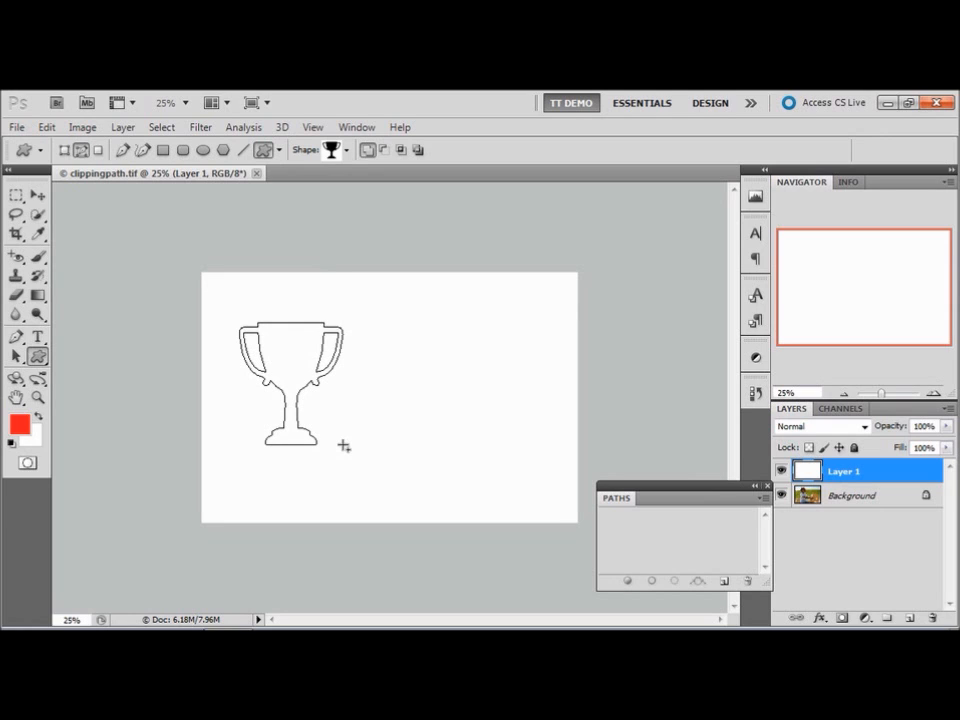
left_click_drag(344, 446, 344, 446)
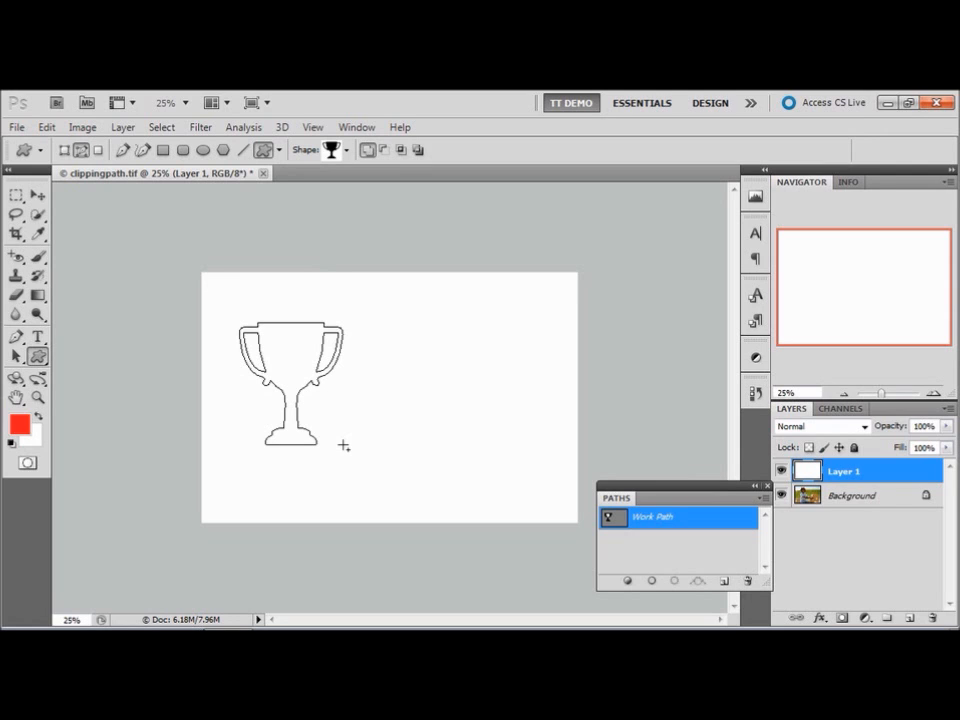
Save the work path under the name trophy
left_click(763, 503)
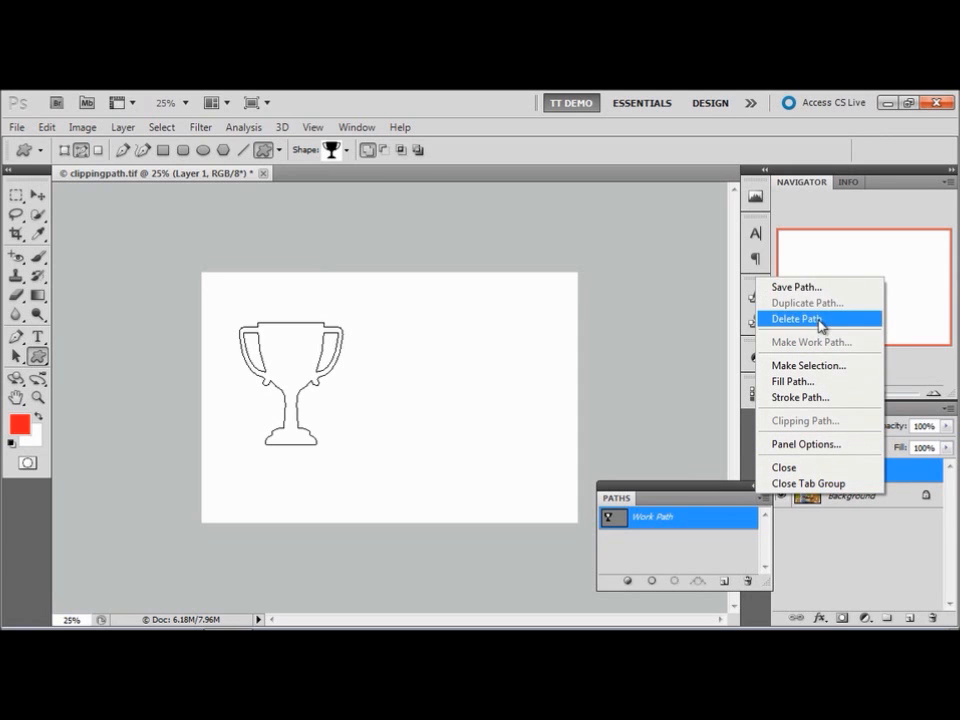
left_click(794, 287)
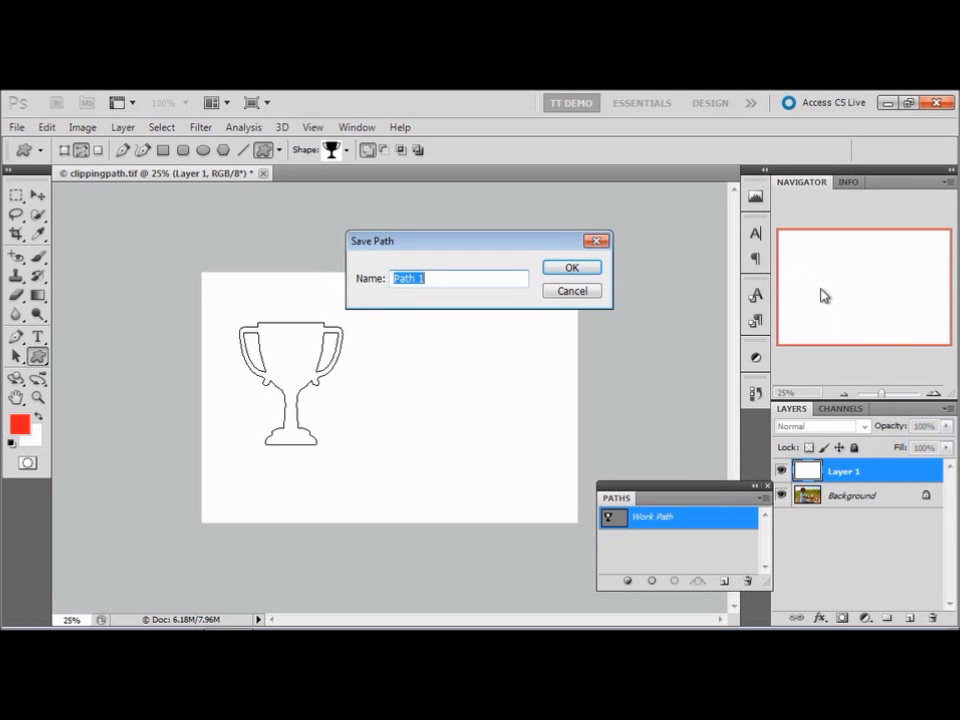
type("trophy")
key("Return")
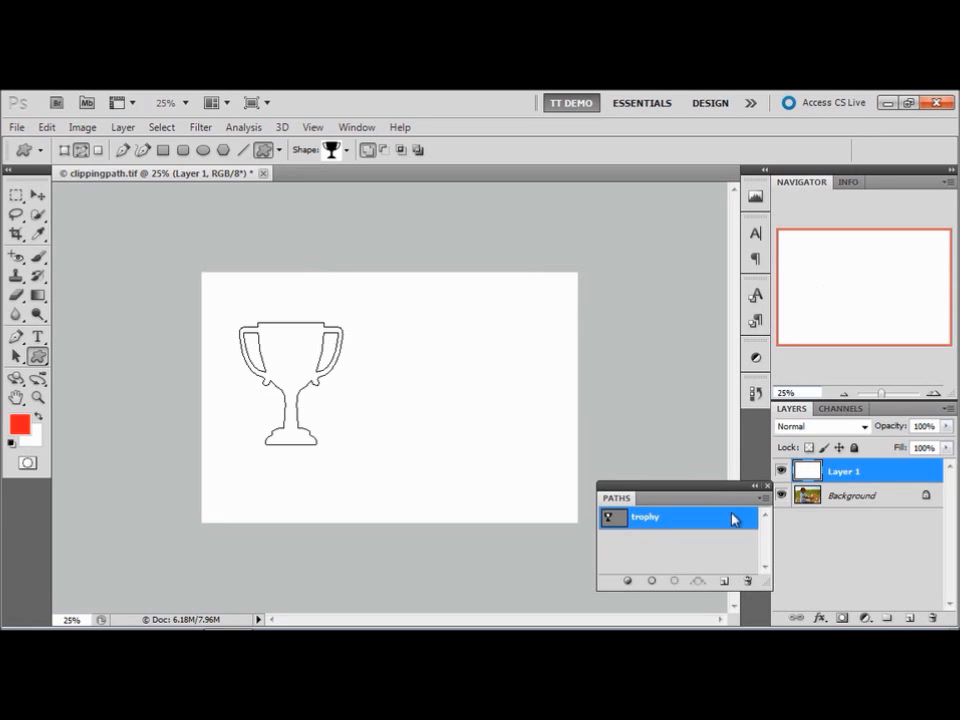
Load the trophy path as a selection and fill it with the blue bubble pattern in Normal mode at 100% opacity
left_click(675, 582)
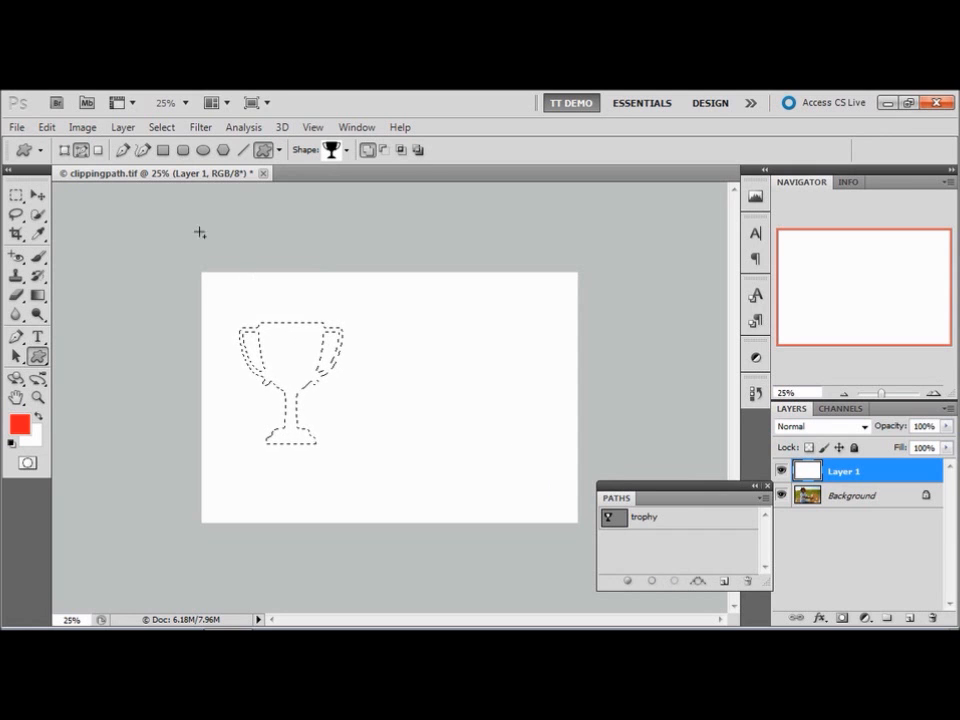
left_click(45, 128)
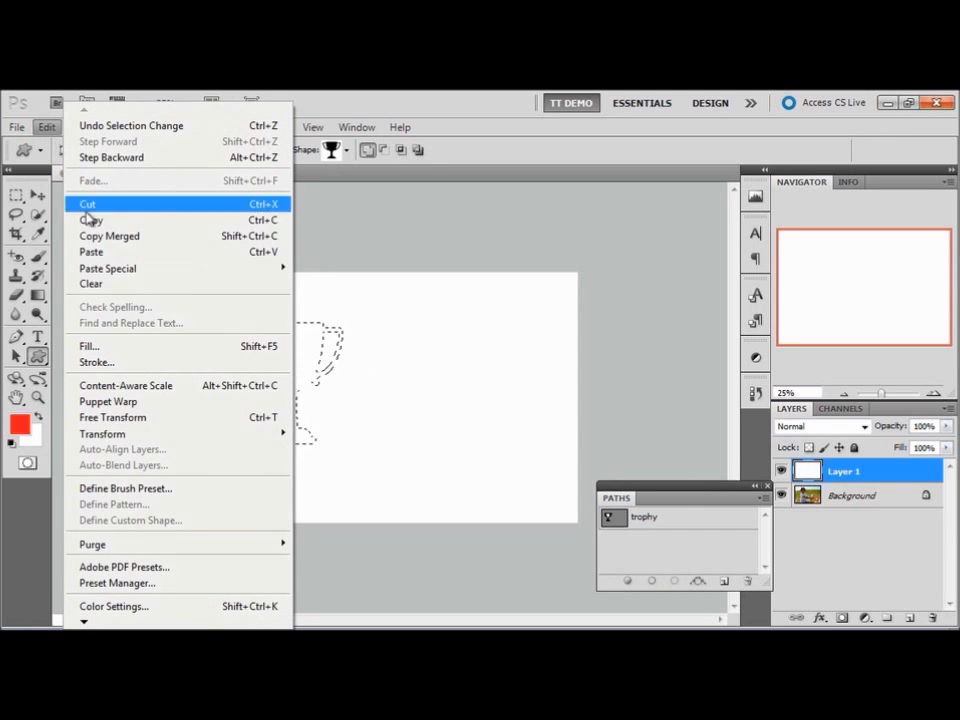
left_click(86, 347)
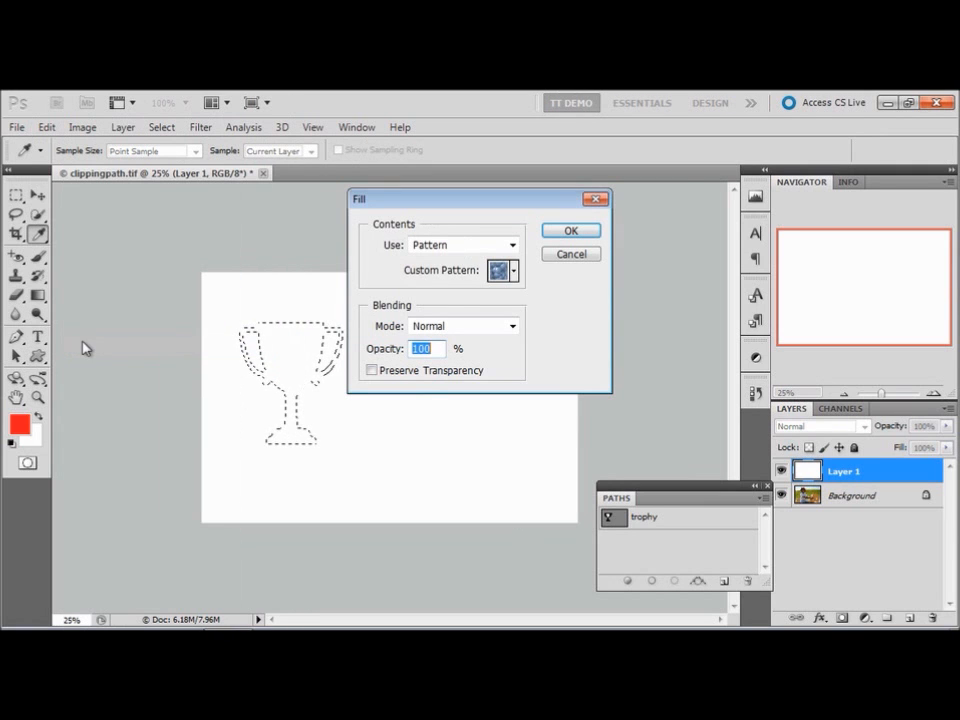
left_click(514, 271)
left_click(428, 310)
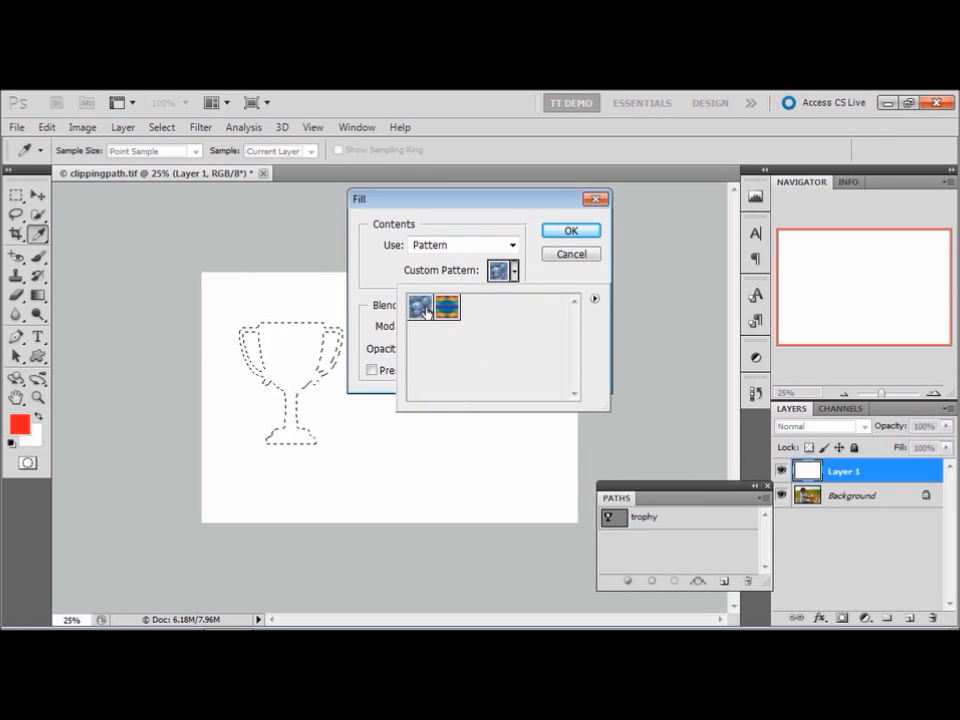
left_click(569, 232)
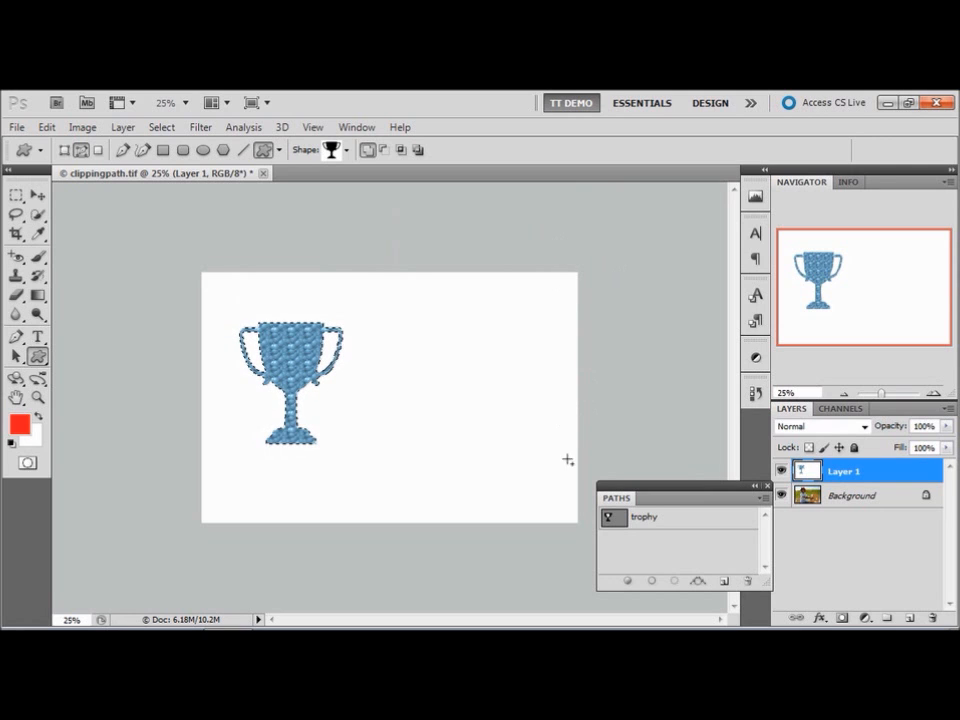
Reactivate the trophy path and move it with the Path Selection Tool to just right of the pattern-filled trophy
left_click(672, 527)
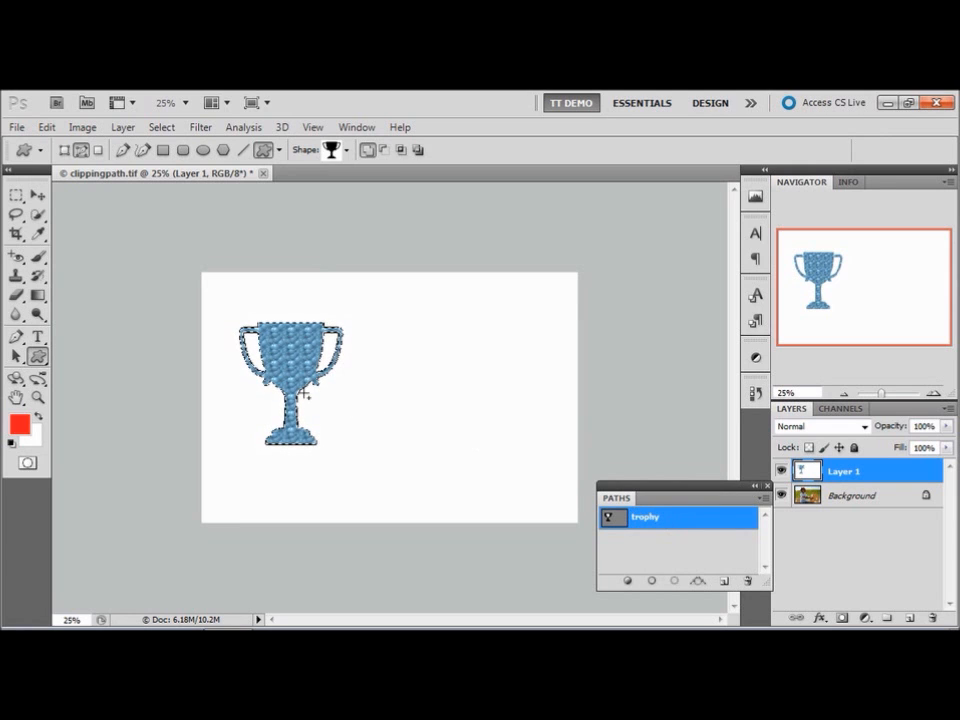
left_click(17, 357)
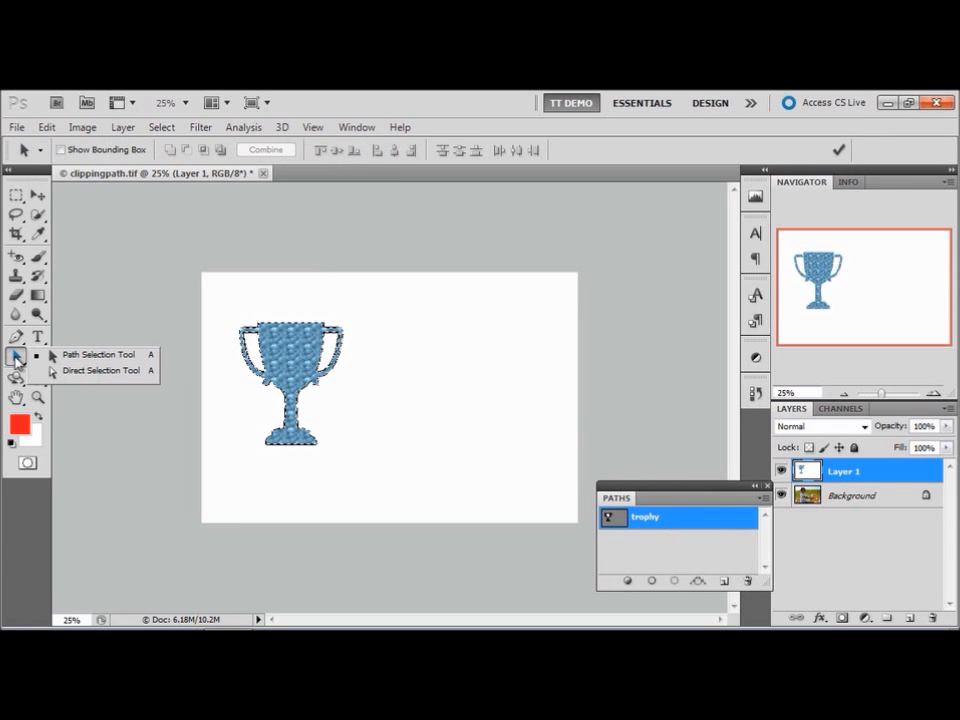
left_click(52, 357)
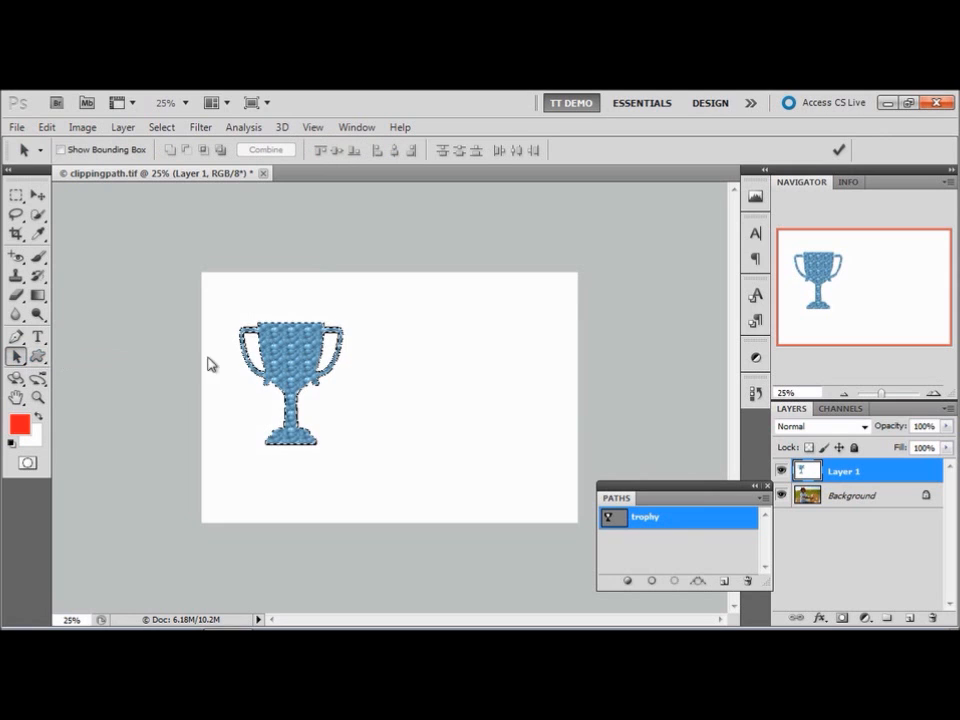
left_click(305, 380)
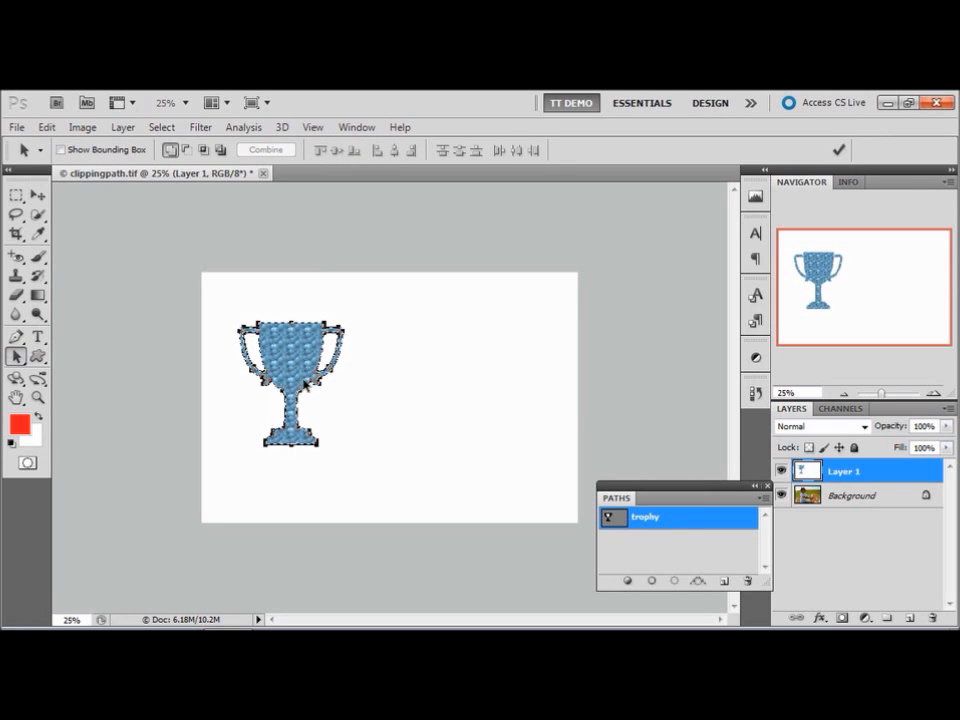
left_click_drag(342, 380, 410, 378)
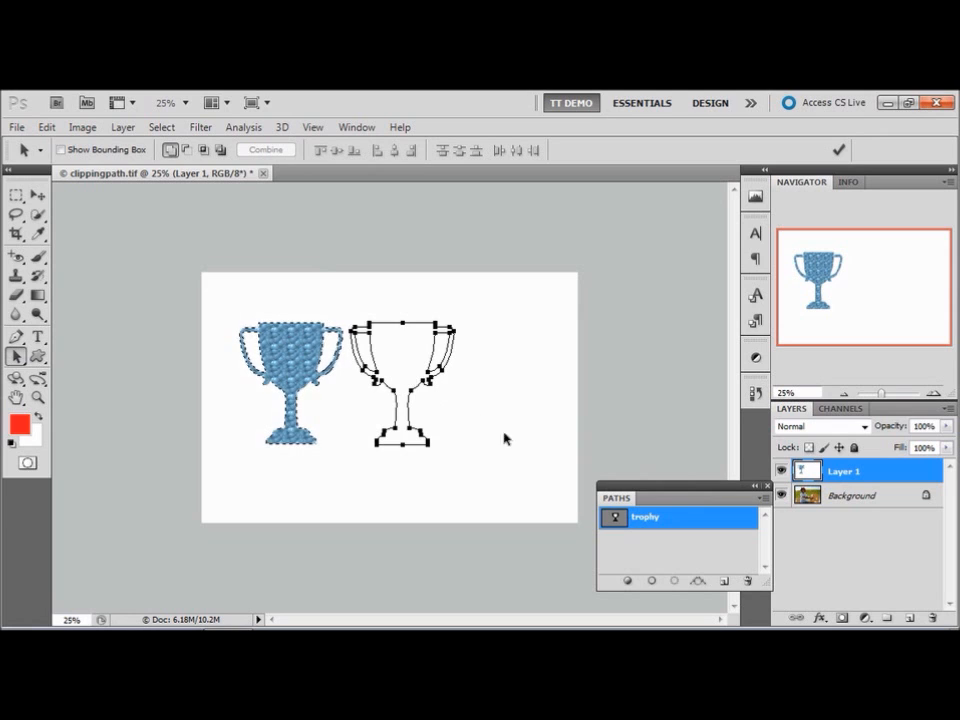
Load the moved trophy path as a selection and fill it with the dark gold colour #72690b
left_click(674, 584)
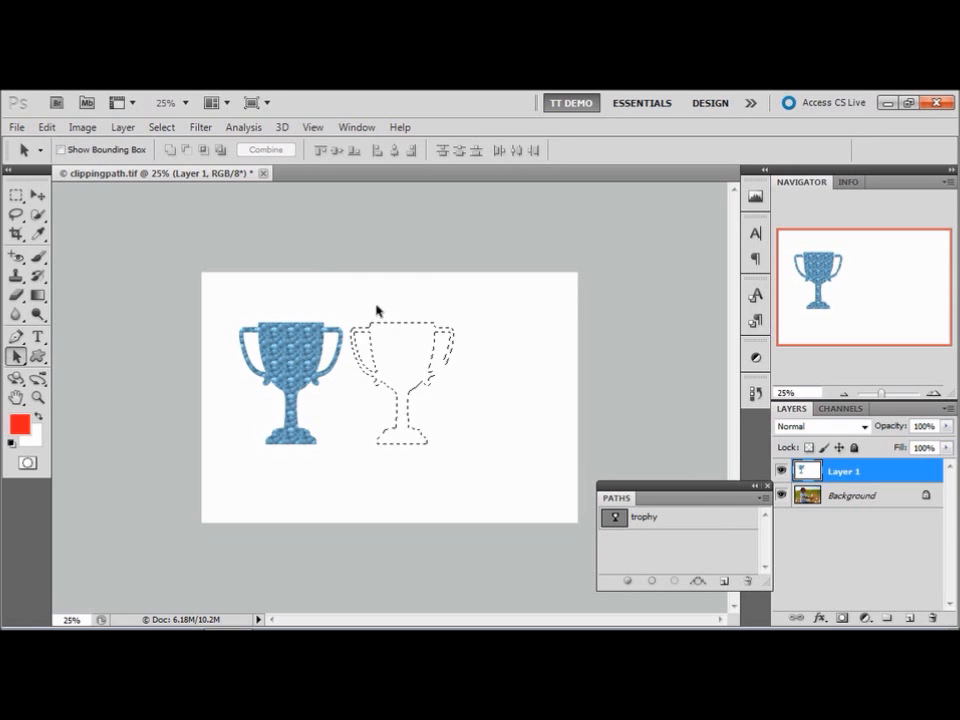
left_click(47, 127)
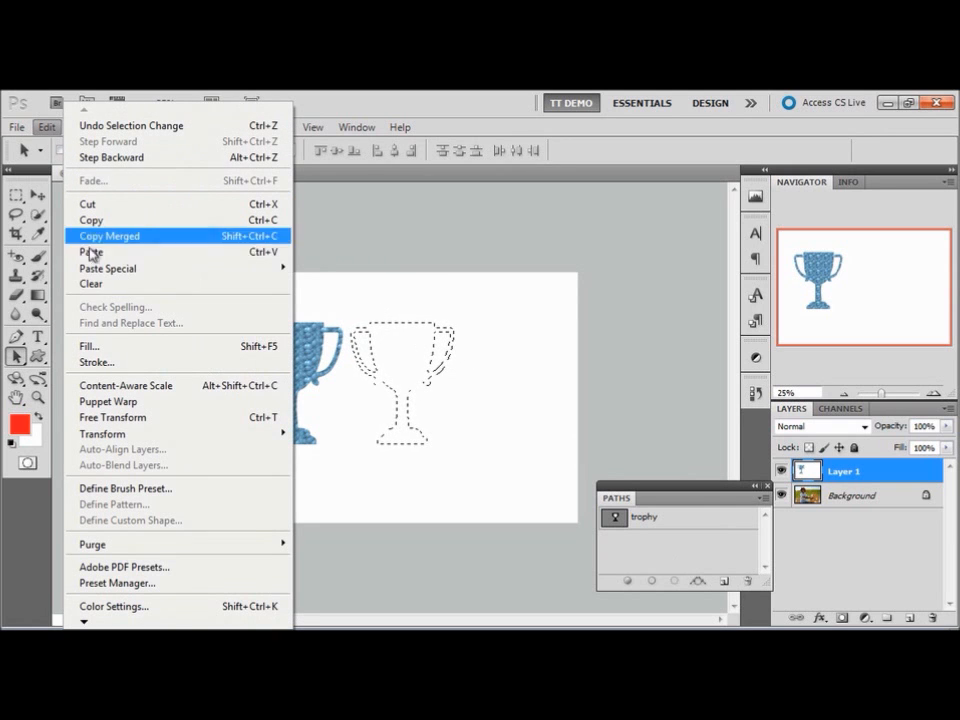
left_click(96, 346)
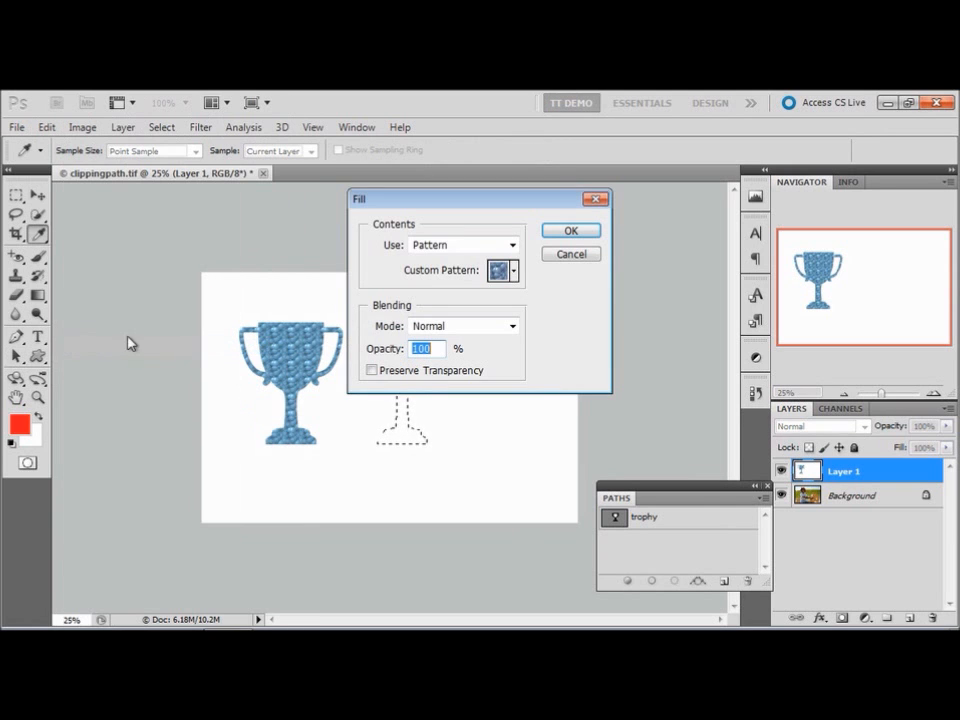
left_click(512, 245)
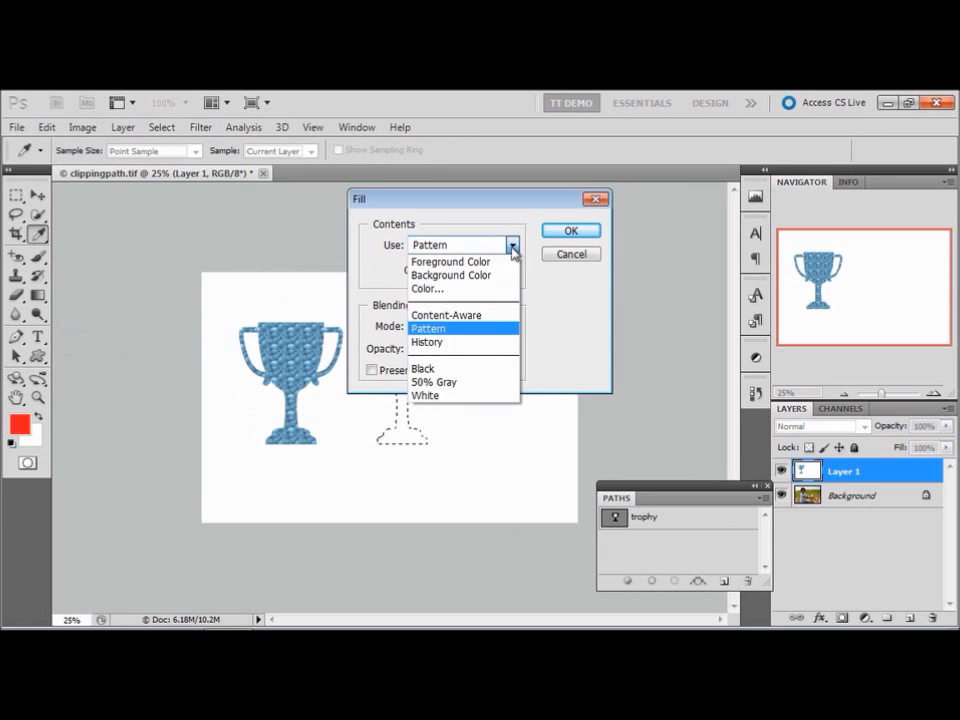
left_click(484, 289)
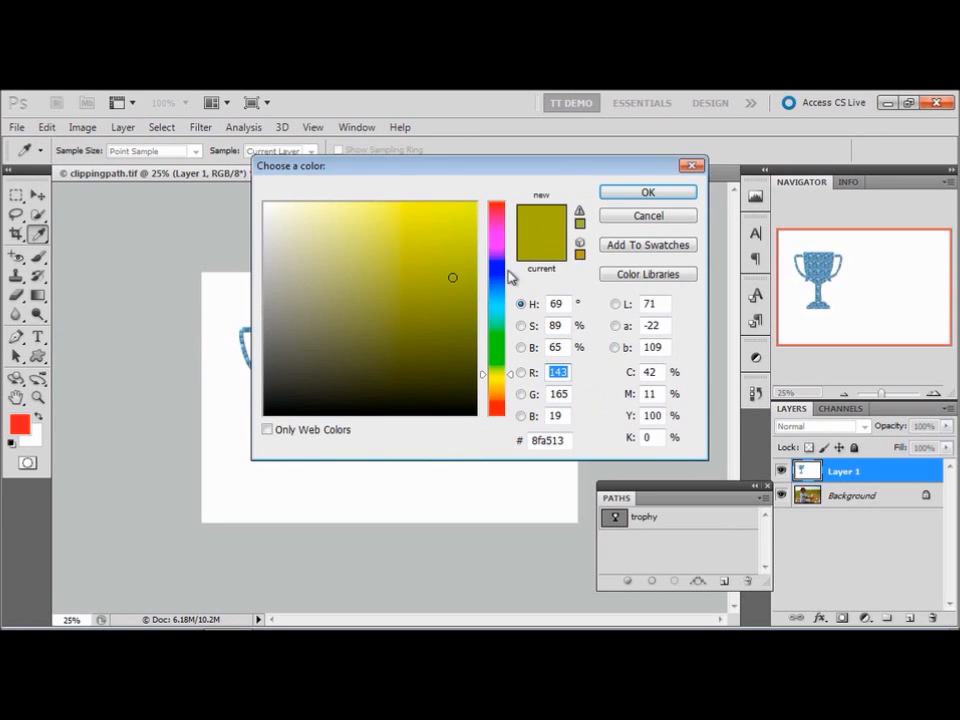
left_click(502, 383)
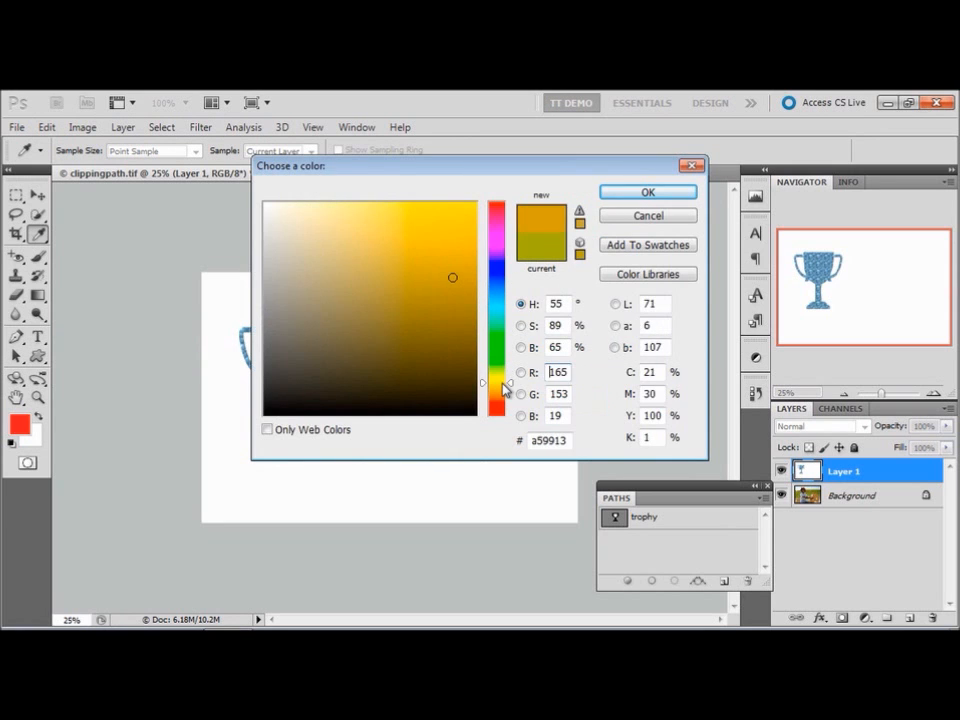
left_click(456, 320)
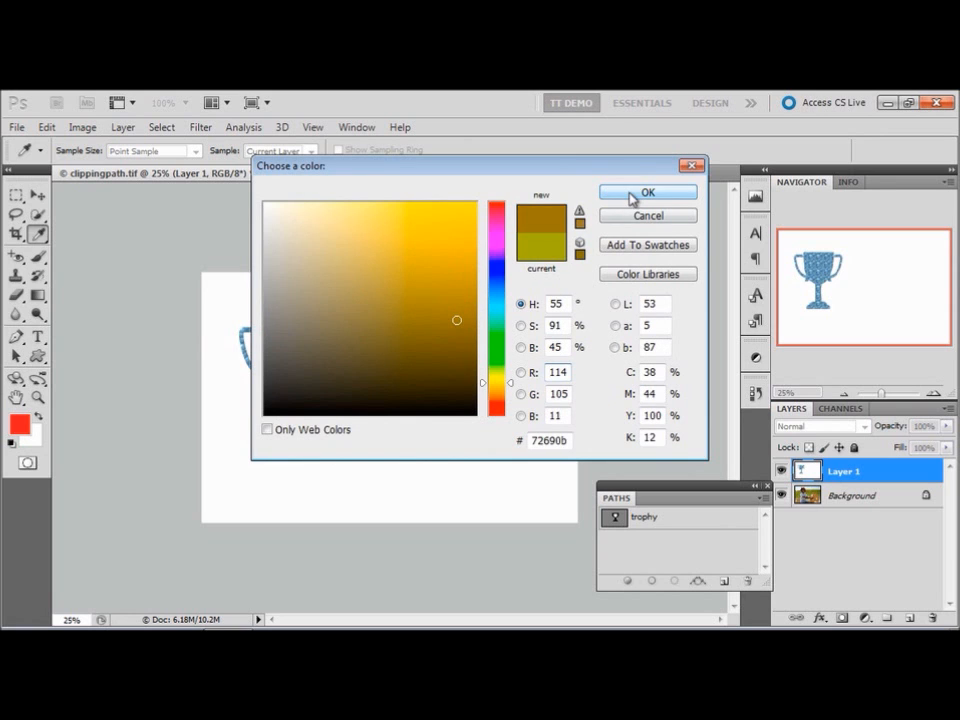
left_click(632, 196)
left_click(571, 231)
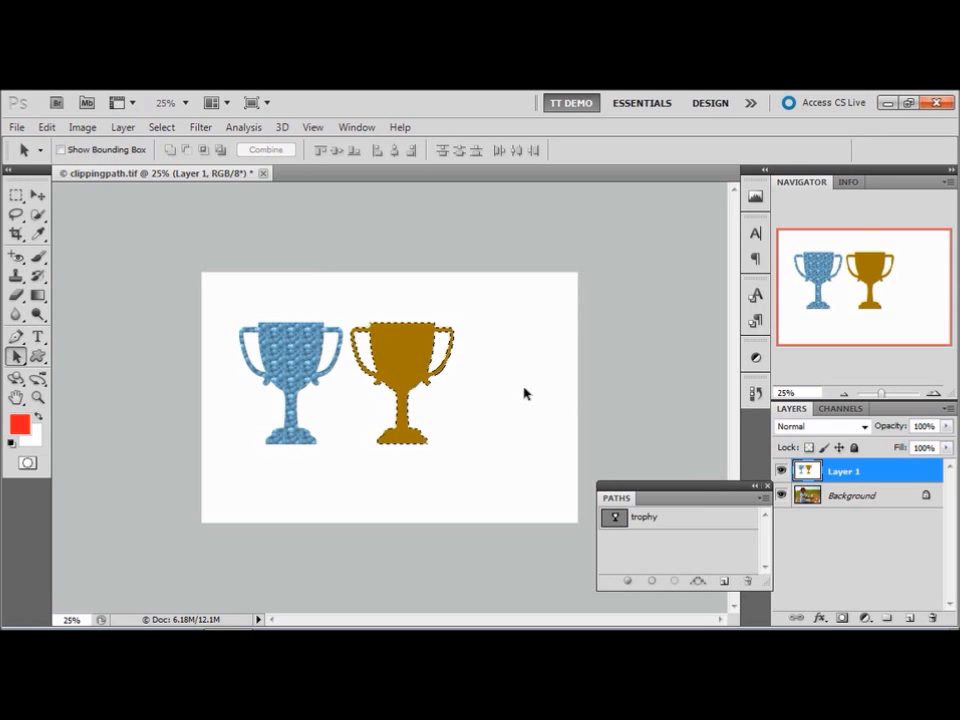
Hide Layer 1, deselect the trophy outline and make the Background layer active
left_click(781, 471)
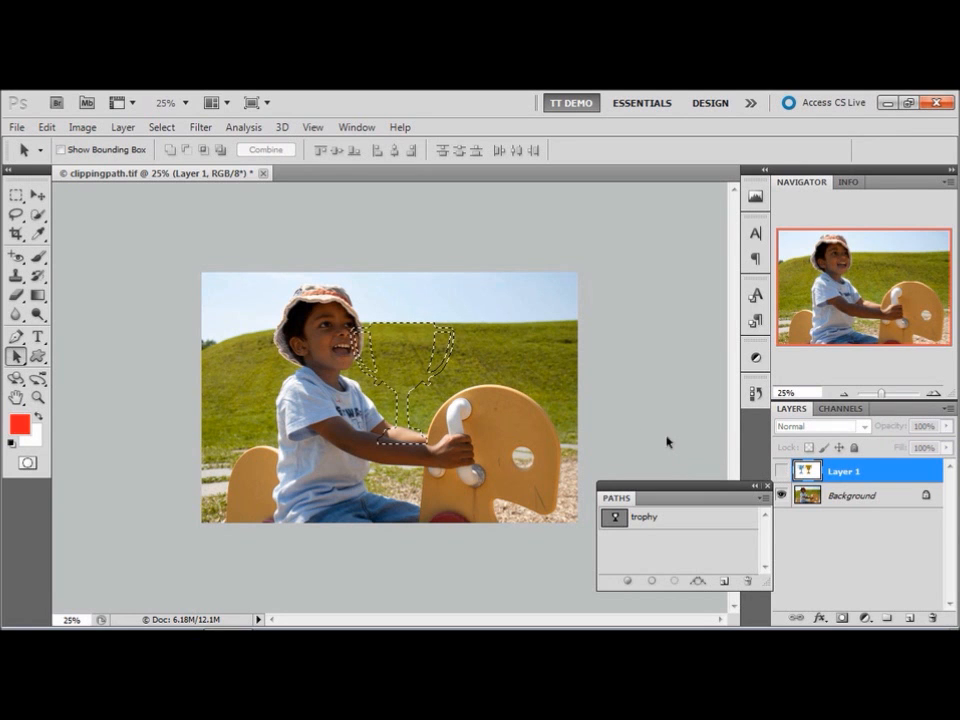
key("m")
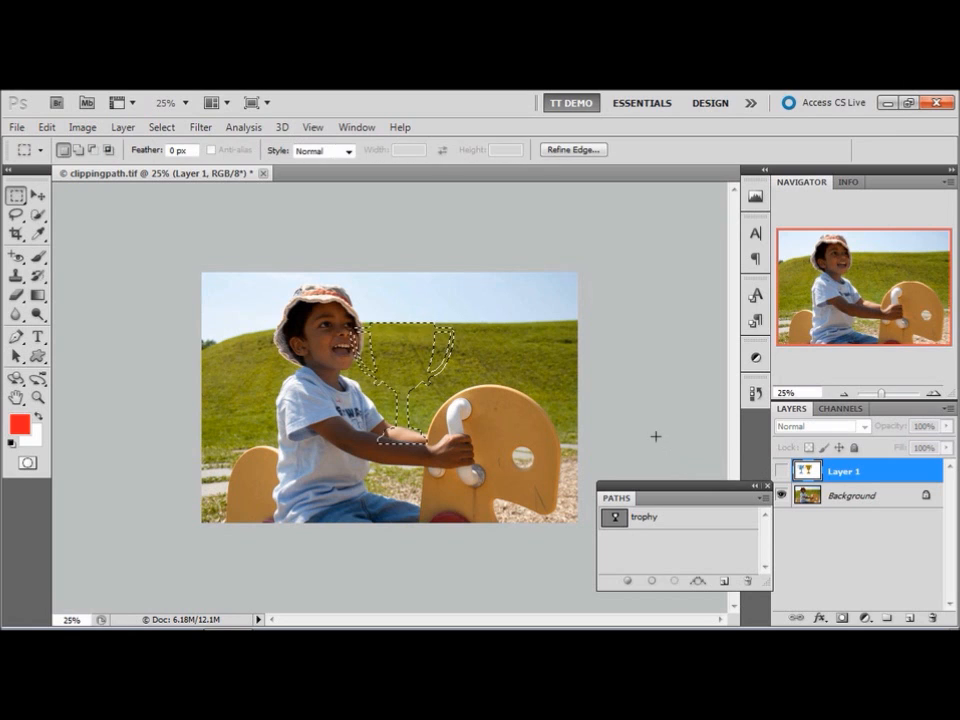
key("ctrl+d")
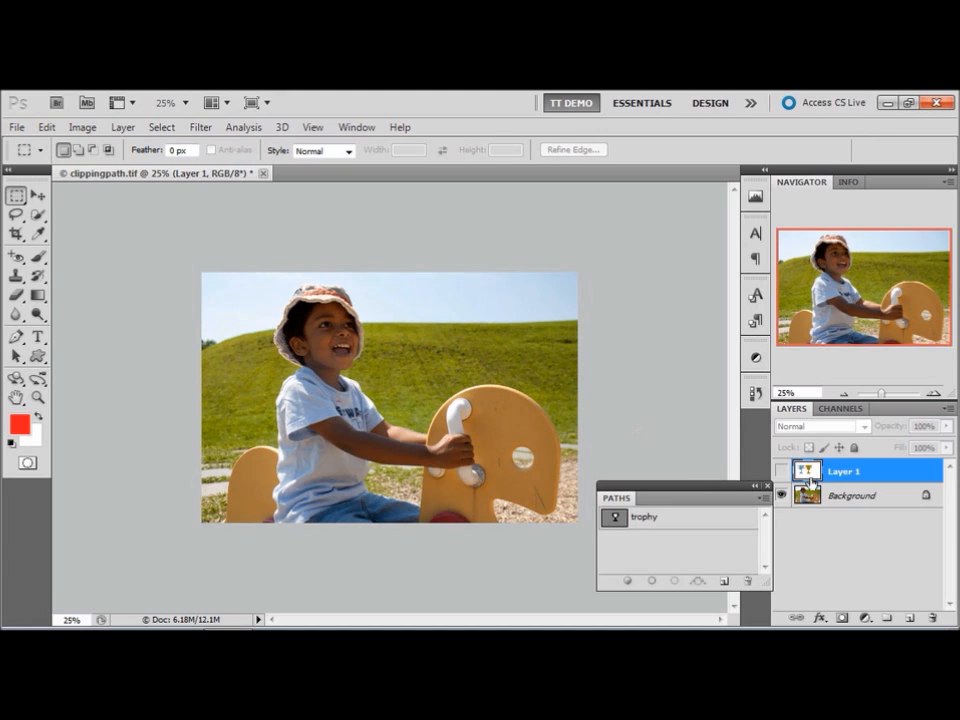
left_click(848, 500)
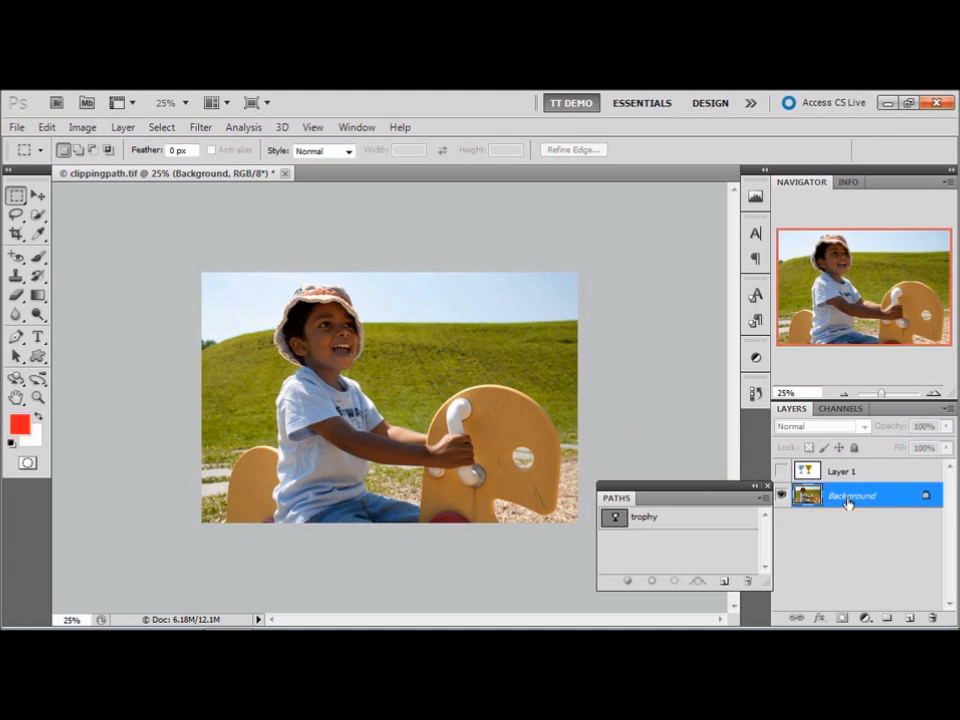
Examine the Alpha 1 channel's mask as an overlay on the photo
left_click(849, 411)
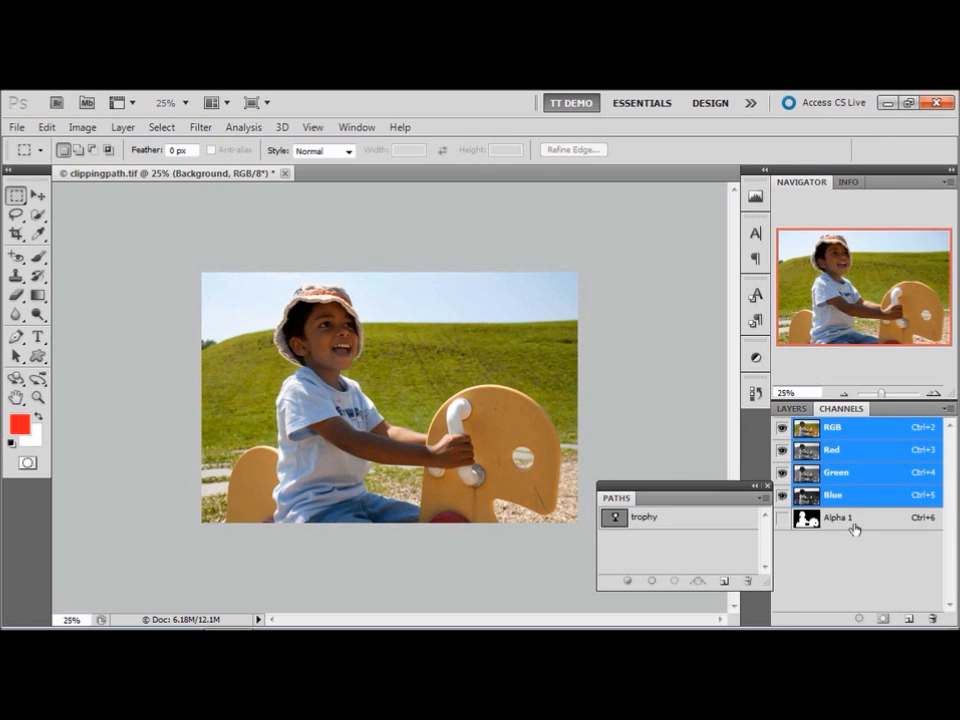
left_click(783, 519)
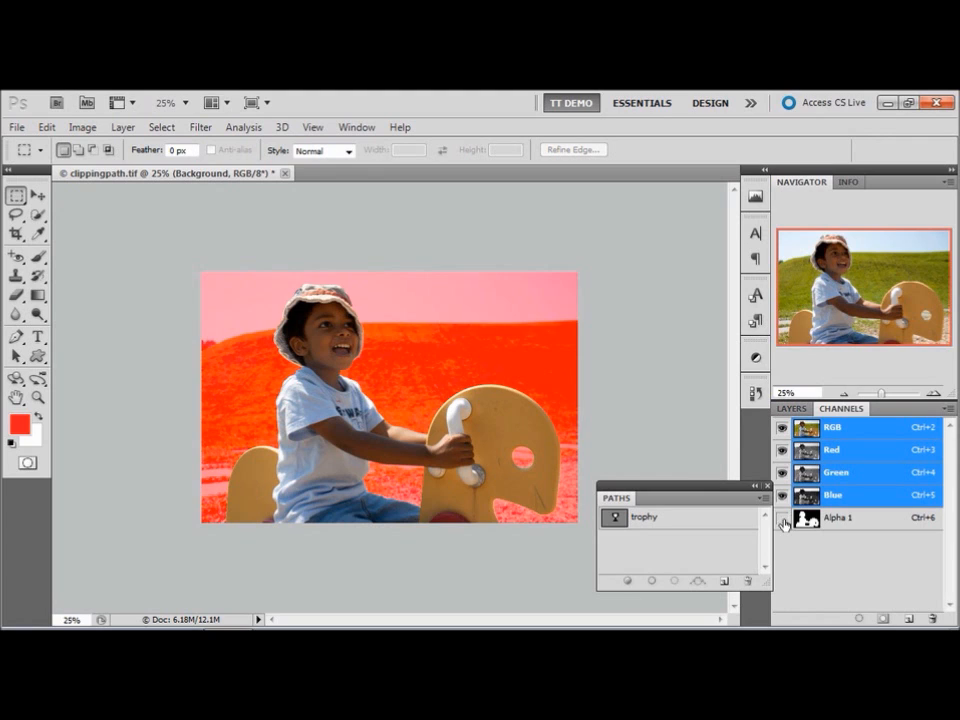
left_click(783, 519)
Load the Alpha 1 channel as a selection and display it over the RGB photo with Alpha 1 hidden
left_click(857, 522)
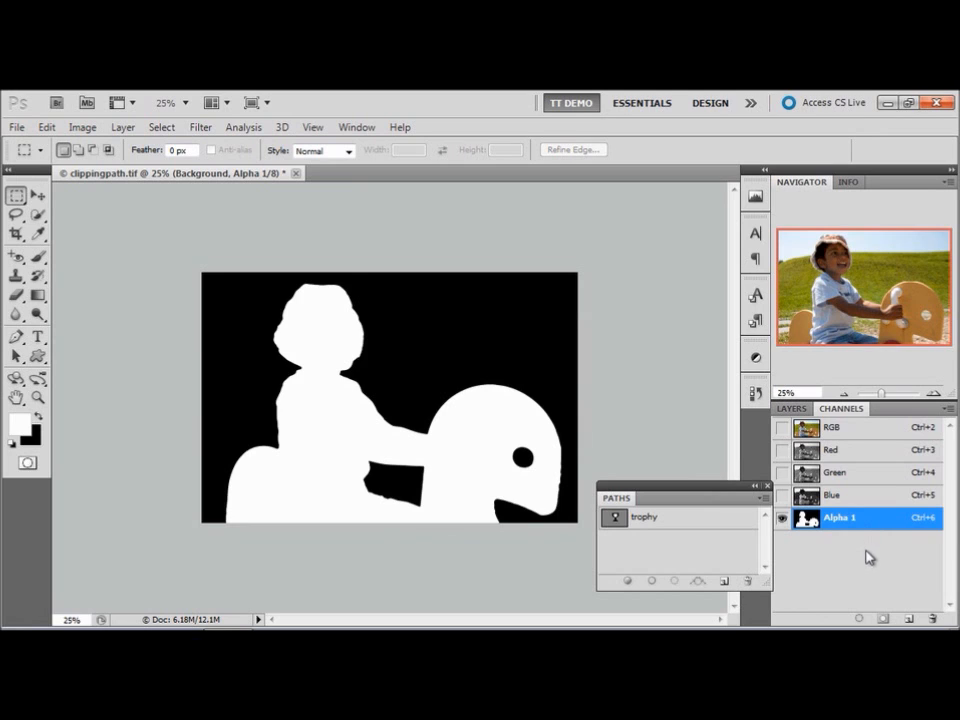
left_click(858, 621)
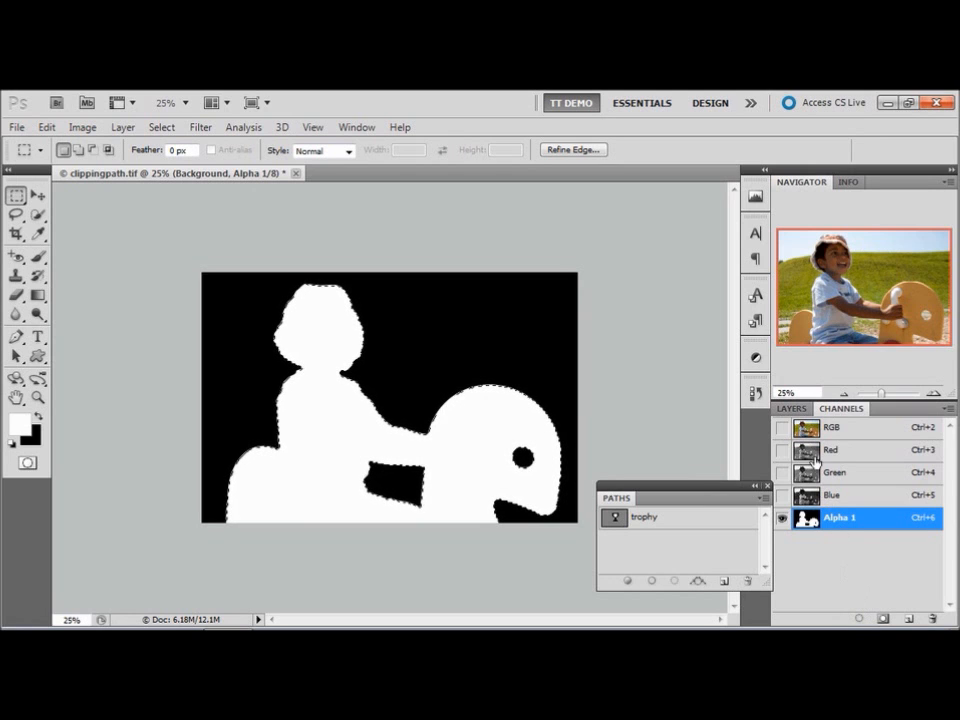
left_click(783, 429)
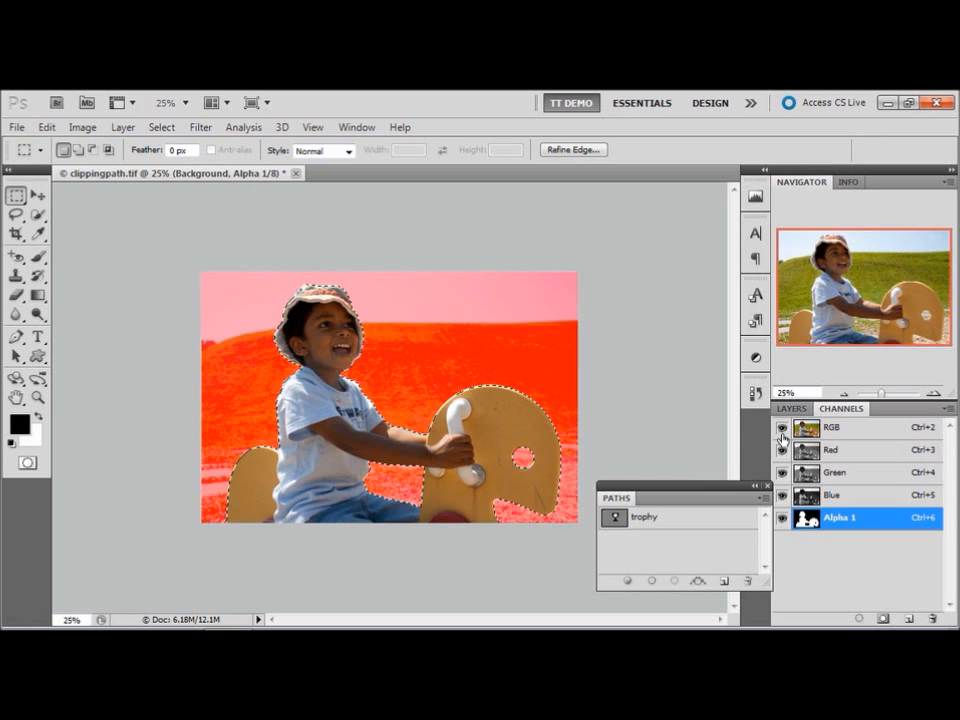
left_click(783, 518)
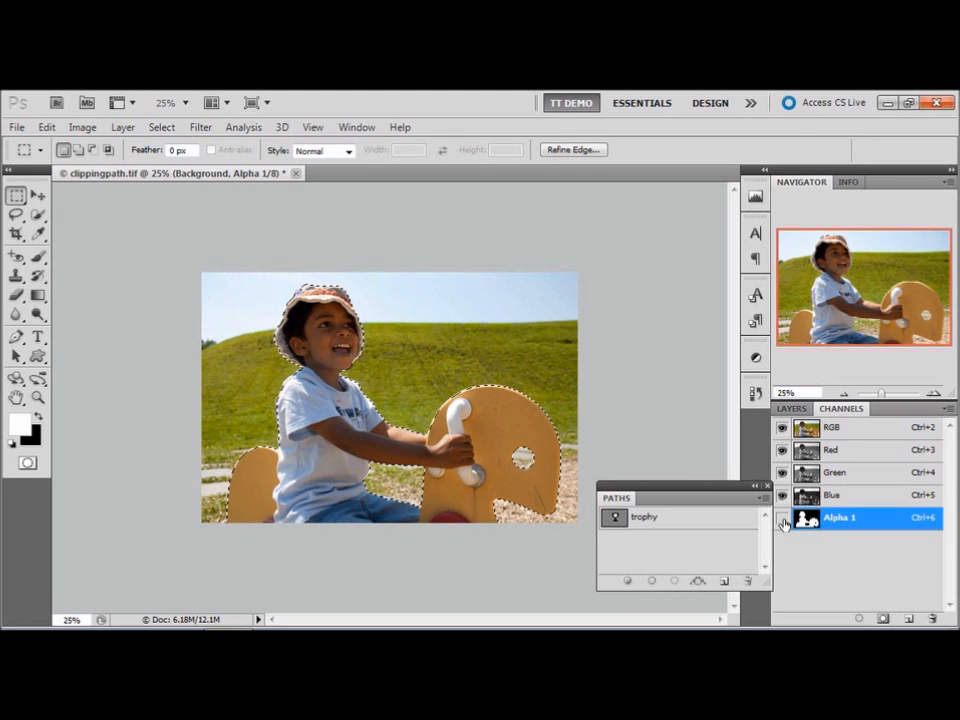
Convert the selection around the child and wooden horse into a work path and save it as silo
left_click(701, 584)
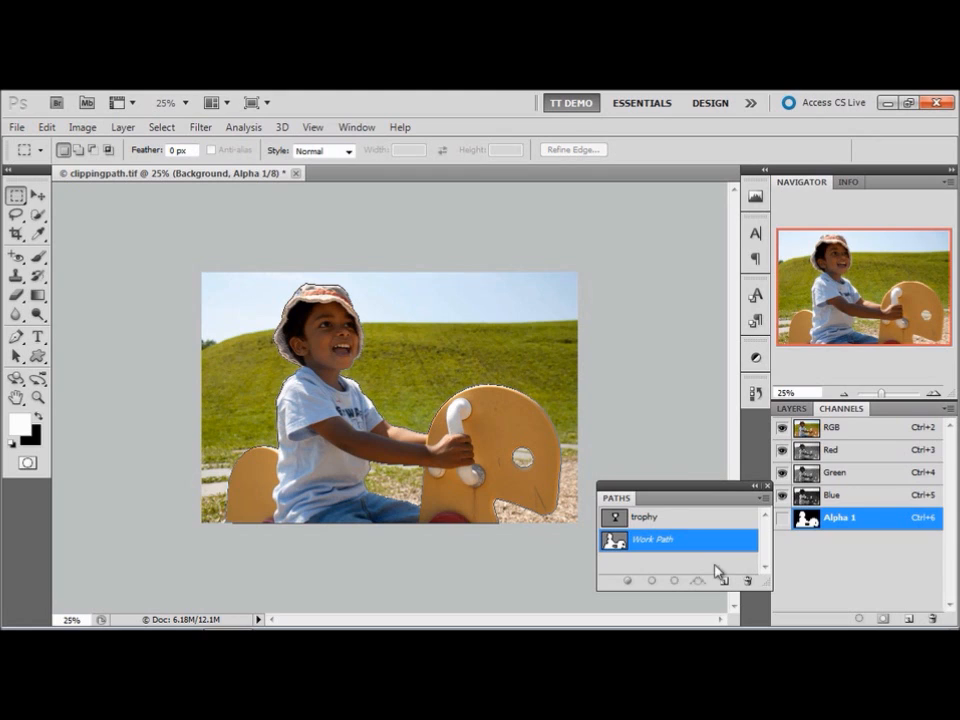
left_click(762, 503)
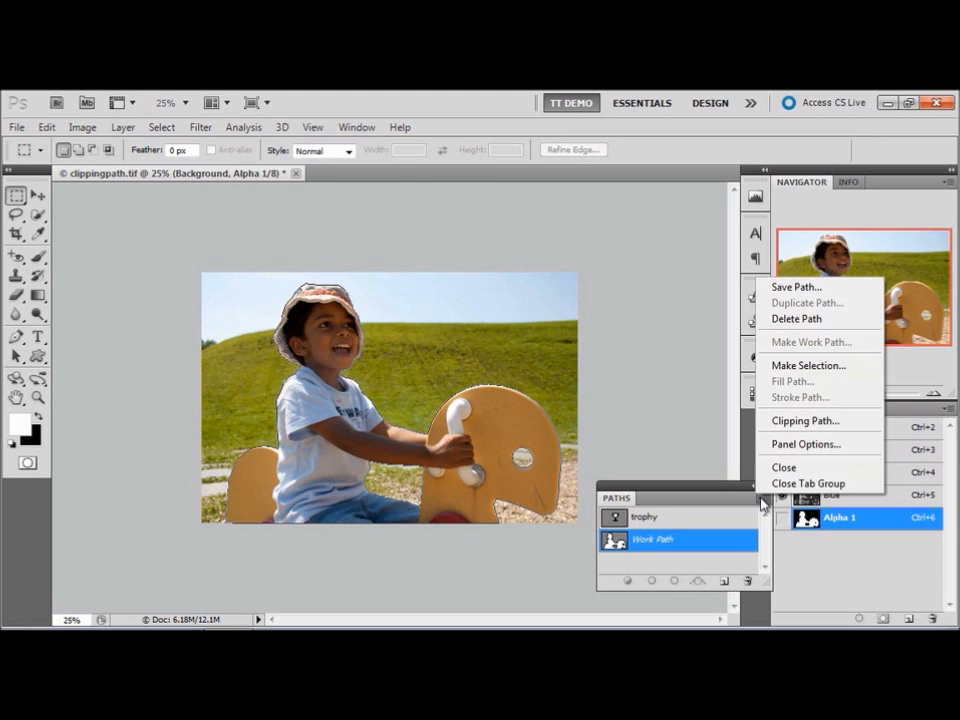
left_click(800, 287)
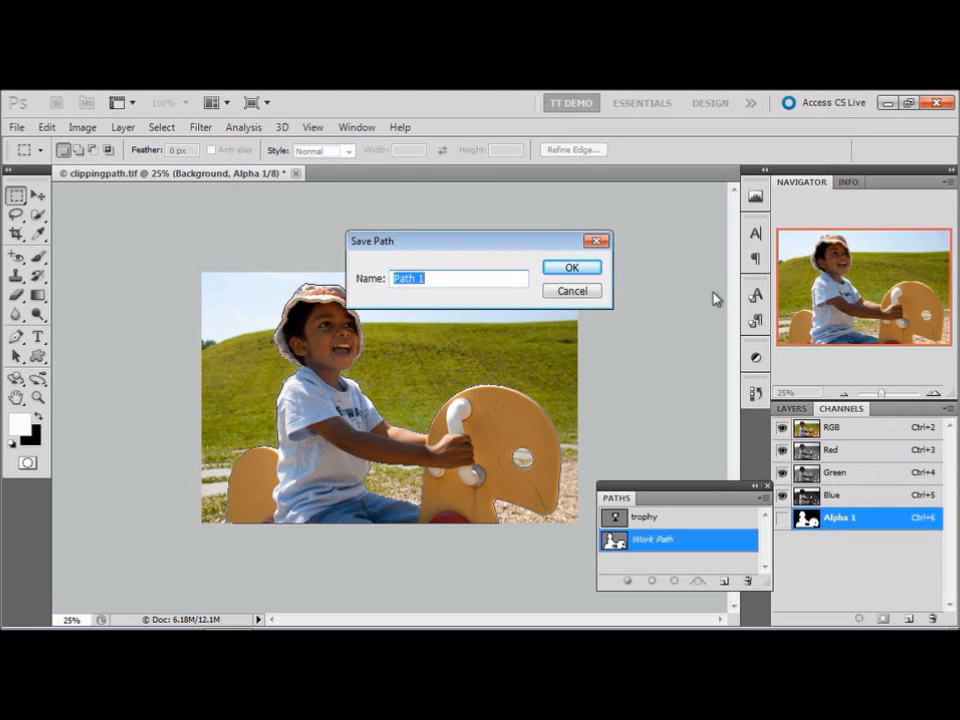
type("silo")
key("Return")
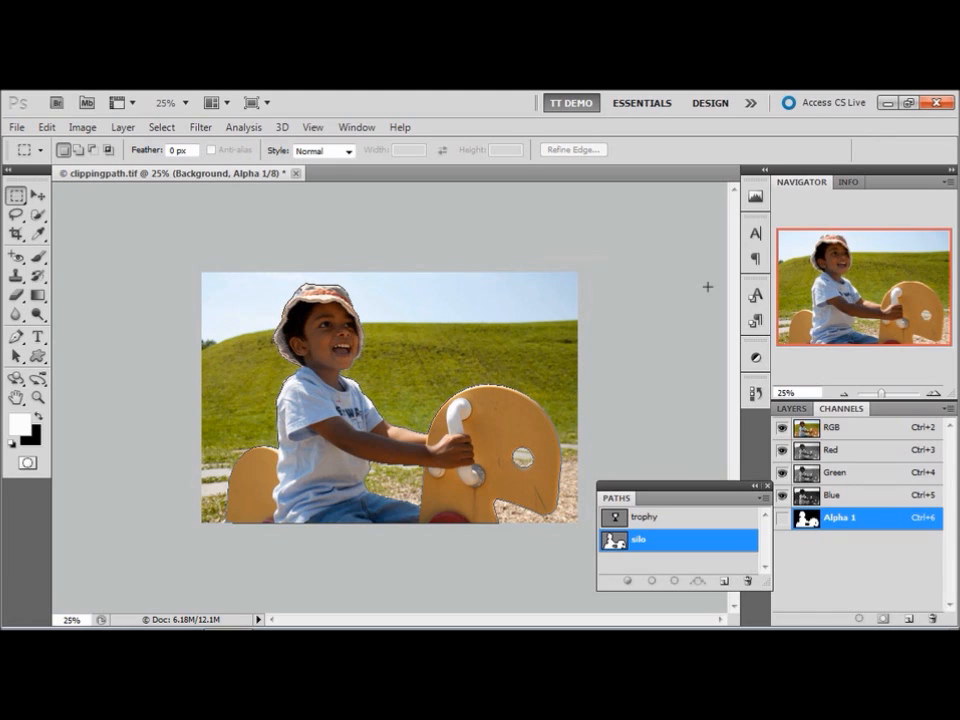
Designate the silo path as the image's clipping path, leaving the flatness blank
left_click(761, 500)
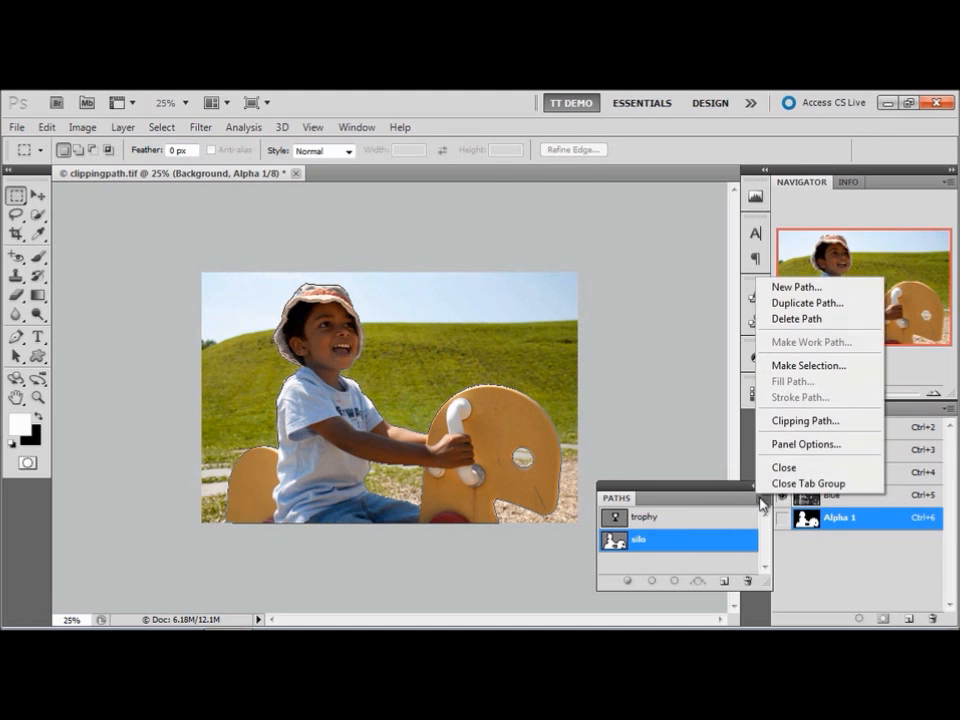
left_click(792, 424)
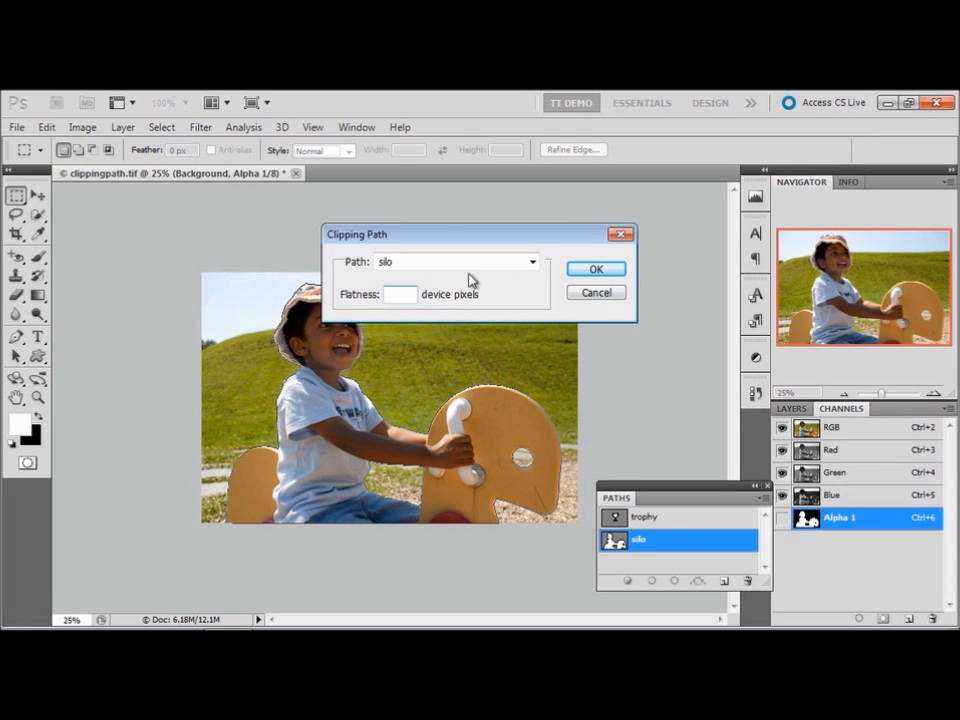
left_click(533, 262)
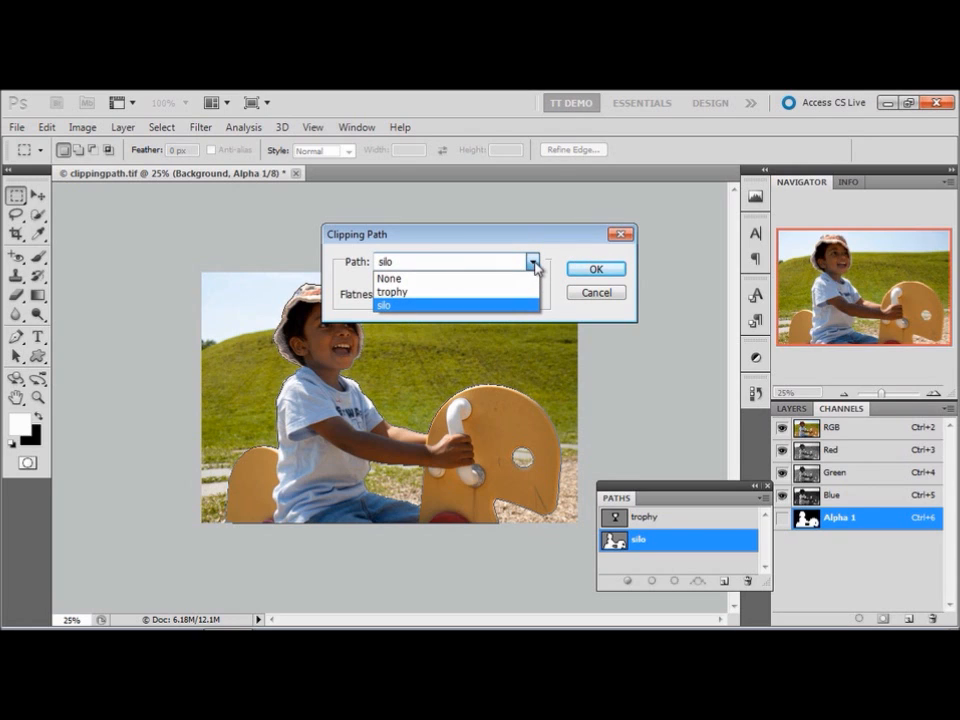
left_click(549, 253)
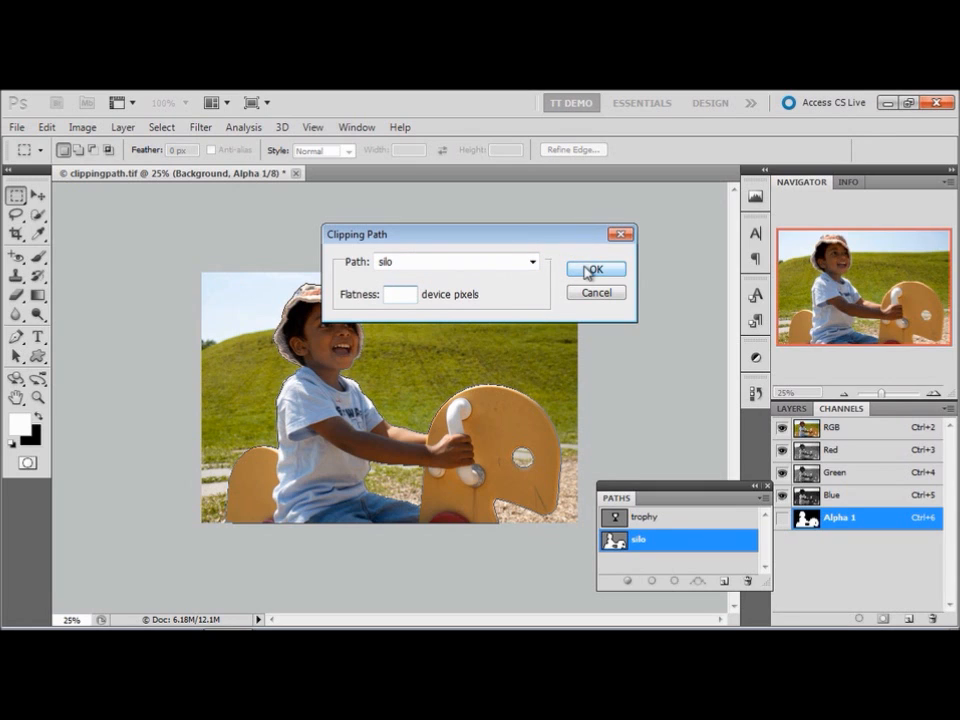
left_click(585, 268)
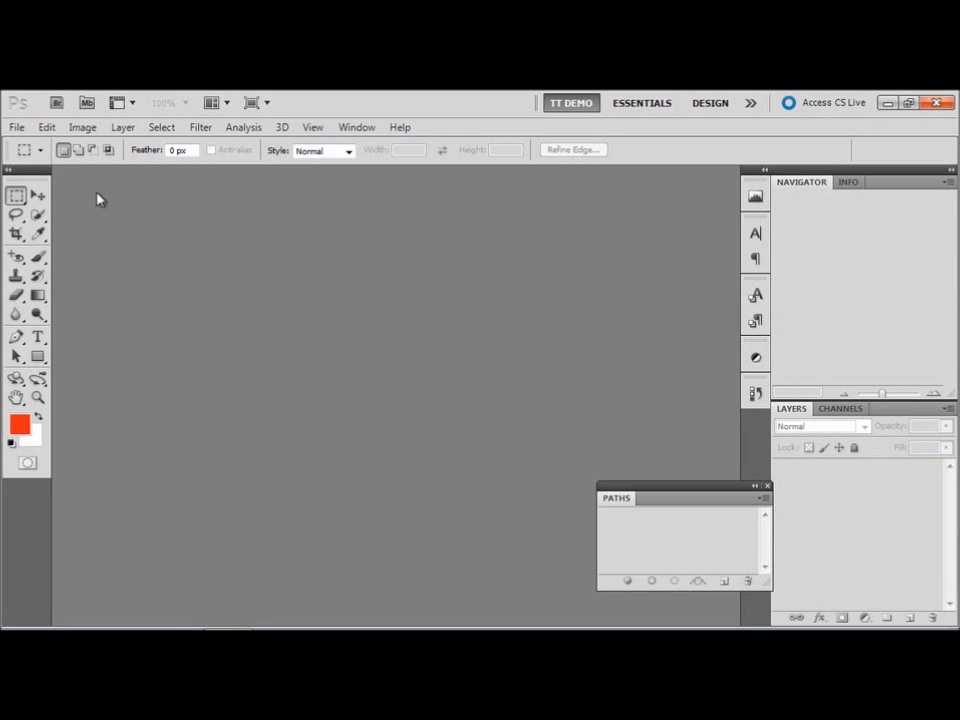
Open the file twirlvessel.psd and view it at 25%
key("ctrl+o")
left_click(355, 246)
double_click(355, 246)
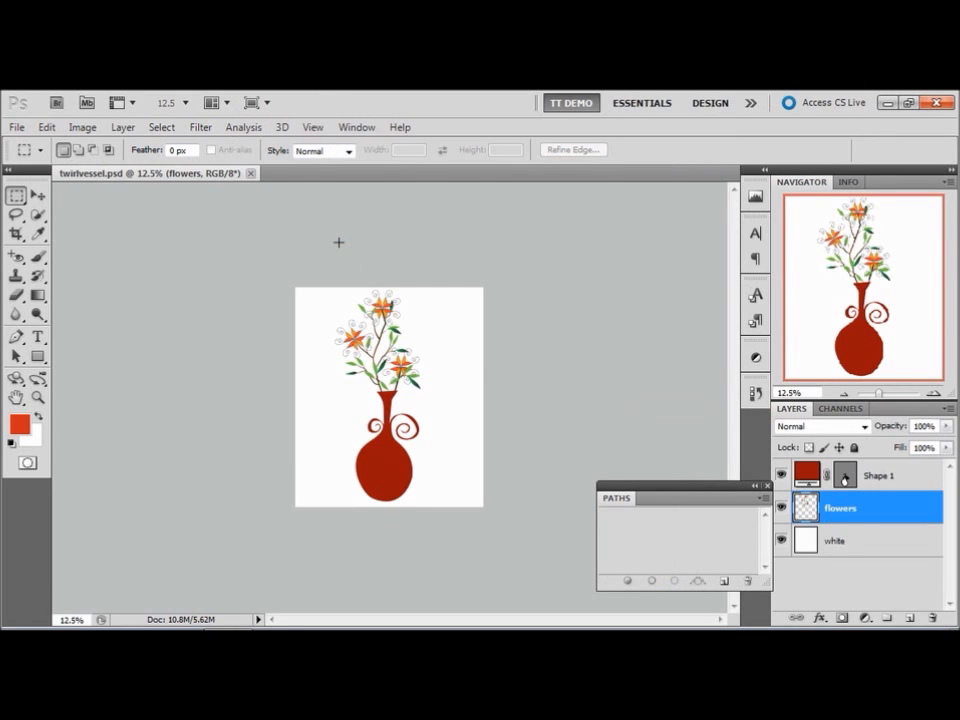
key("ctrl+plus")
key("ctrl+plus")
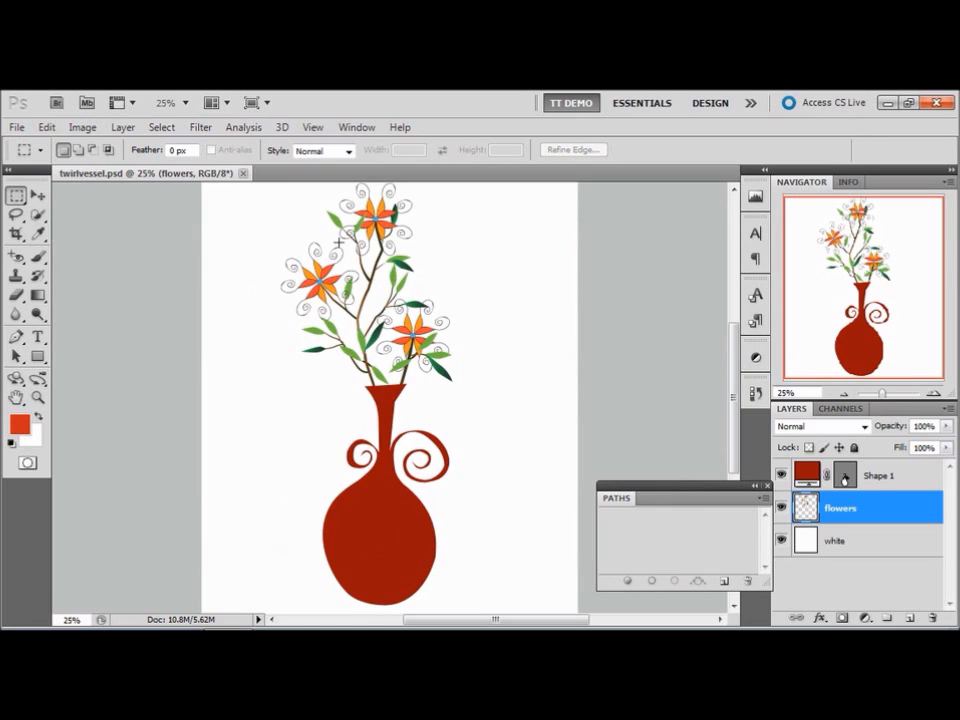
Activate the Shape 1 vector mask and choose the Ellipse Tool in shape layer mode
left_click(811, 474)
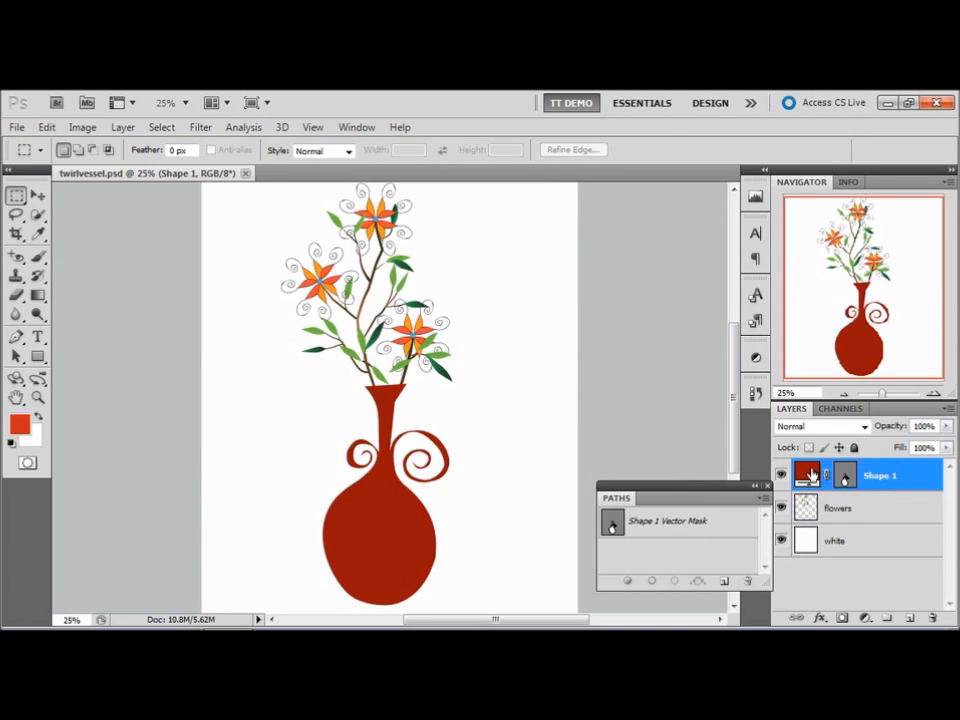
left_click(668, 524)
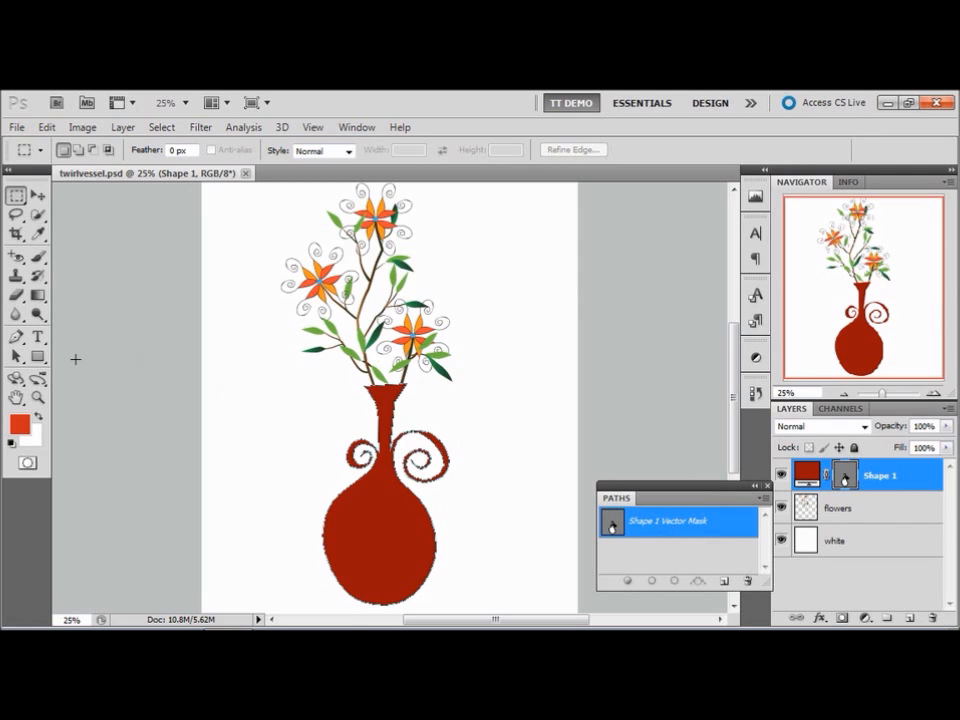
left_click(40, 360)
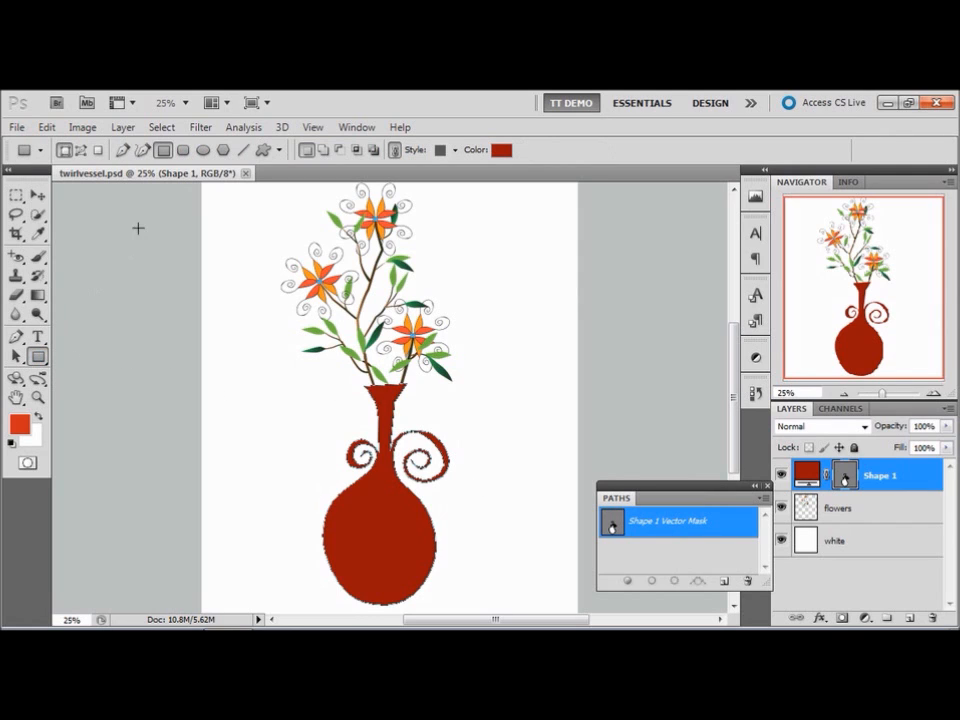
left_click(203, 152)
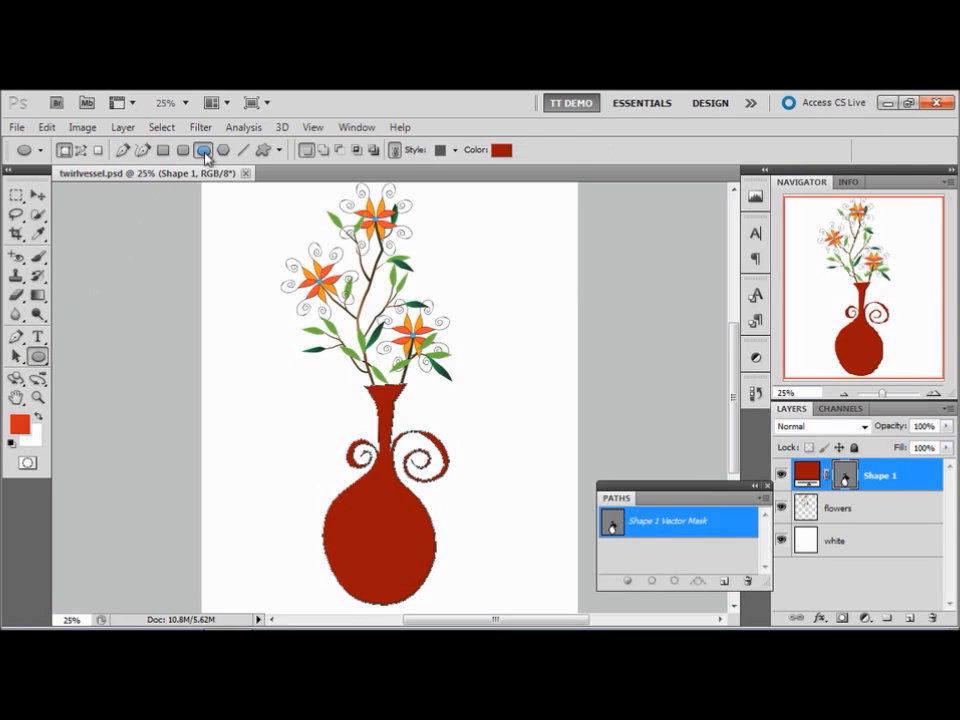
Try subtracting an ellipse that overlaps the right side of the vase body, and undo it
left_click(323, 151)
left_click(341, 151)
left_click_drag(472, 489, 397, 602)
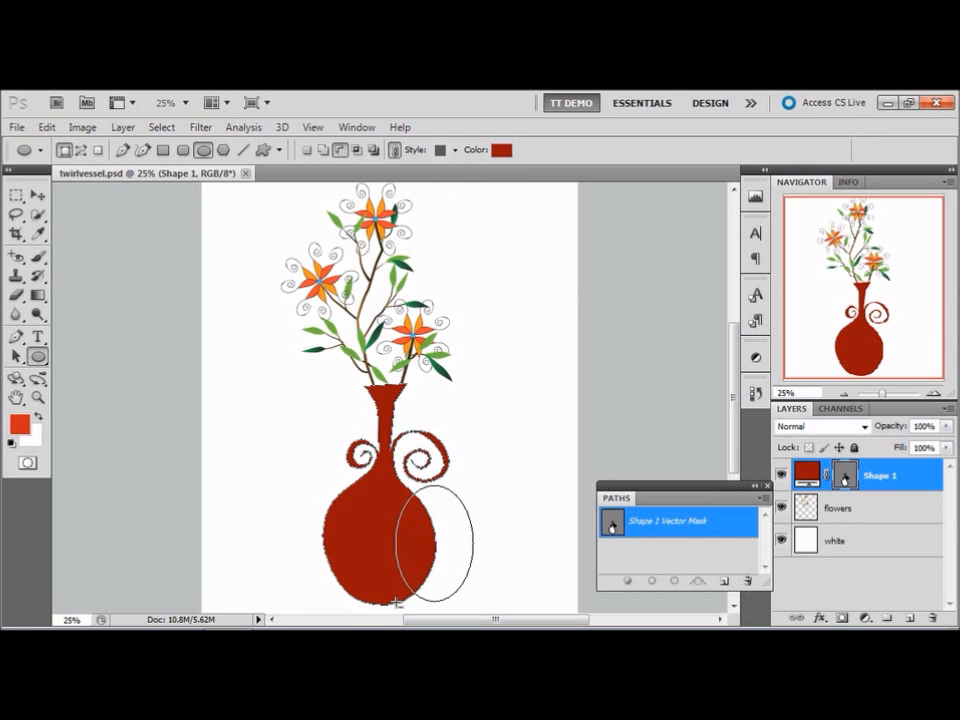
left_click_drag(397, 602, 397, 602)
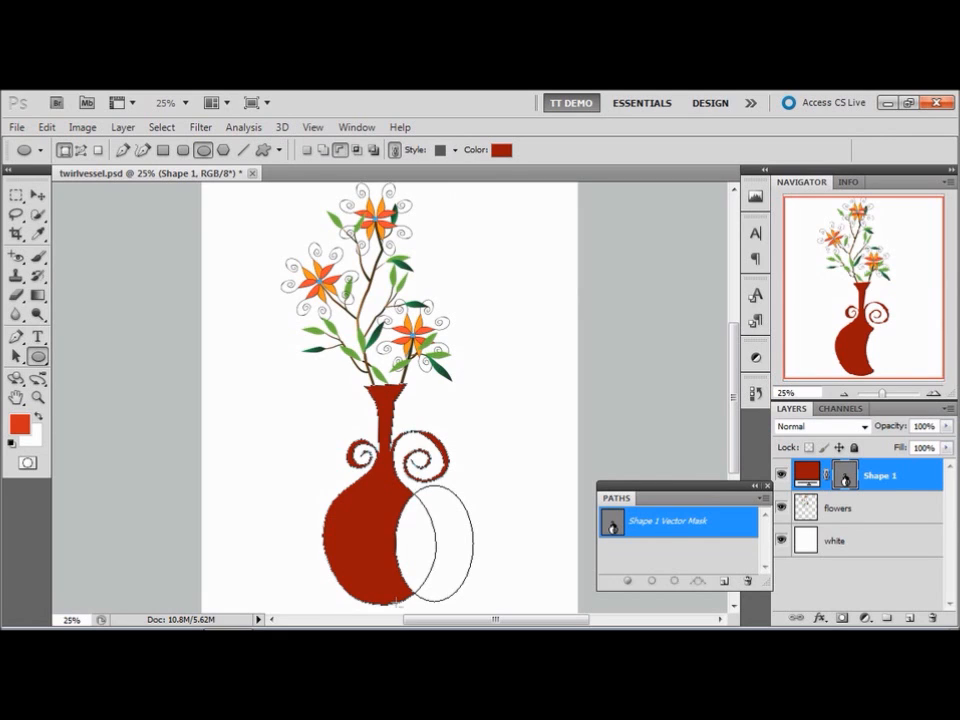
left_click_drag(397, 603, 399, 601)
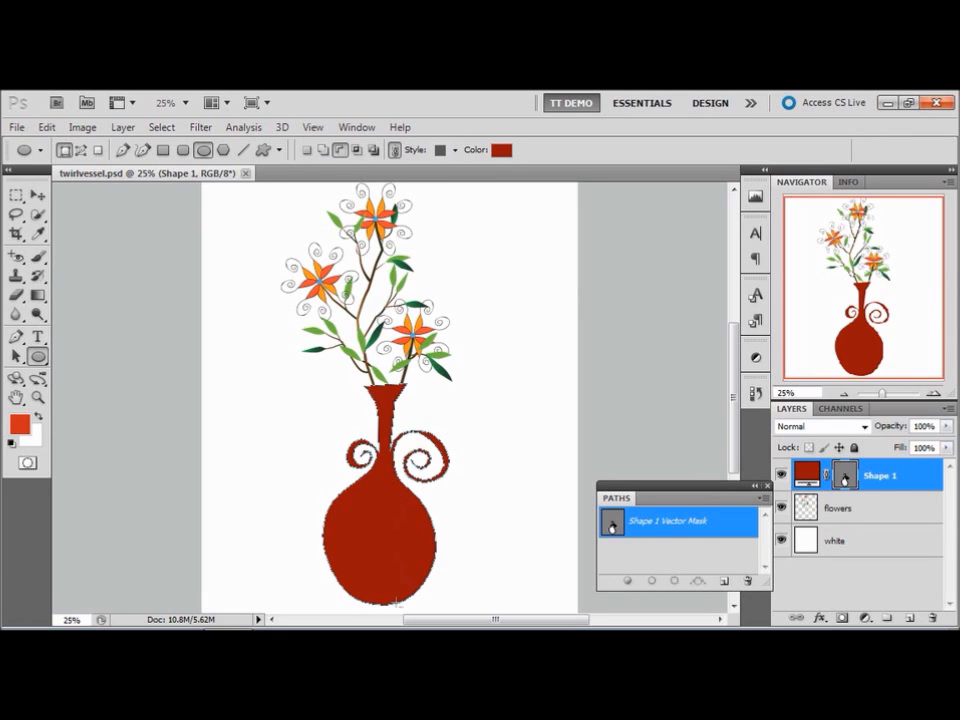
Try intersecting the vase shape with an ellipse over the right side of its body, and undo it
left_click(357, 151)
left_click_drag(469, 481, 395, 604)
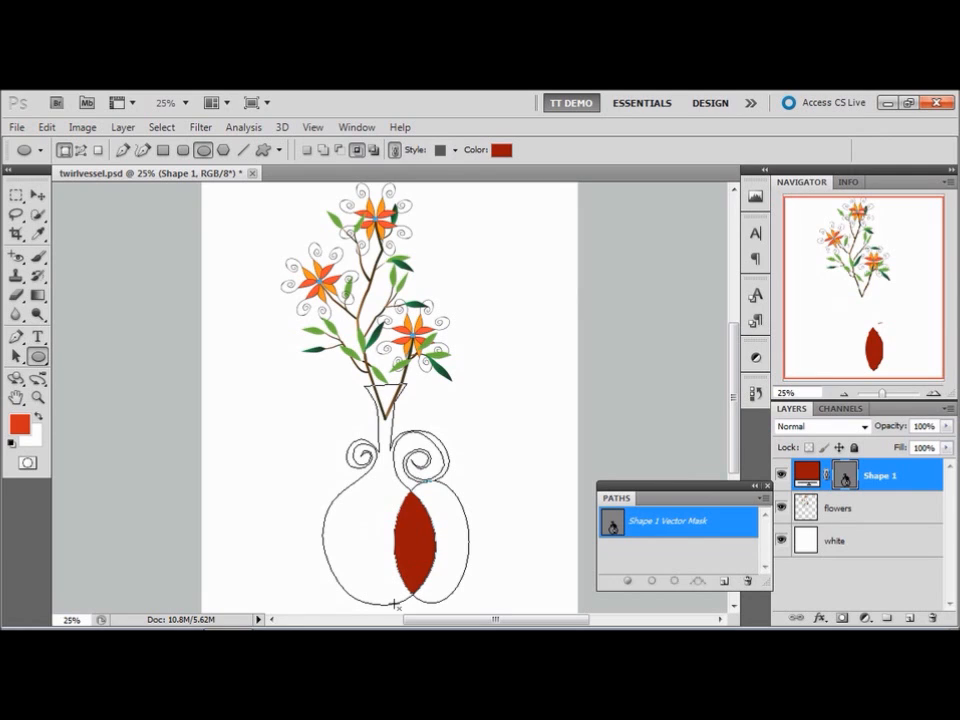
key("ctrl+z")
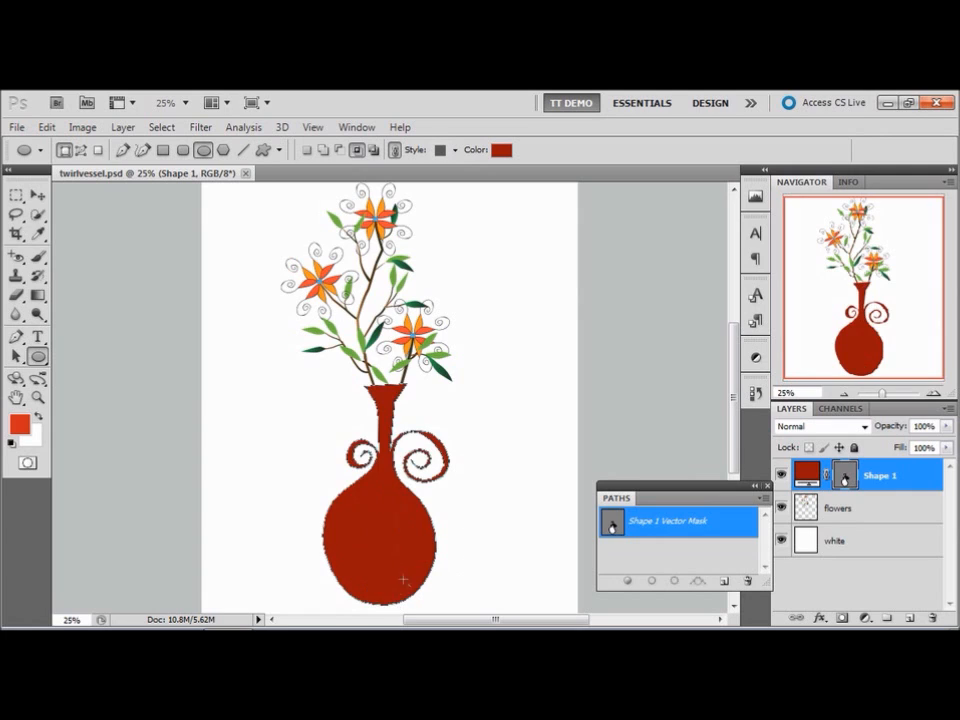
Add an ellipse over the right side of the vase body that excludes the overlapping area
left_click(374, 150)
left_click_drag(472, 490, 391, 598)
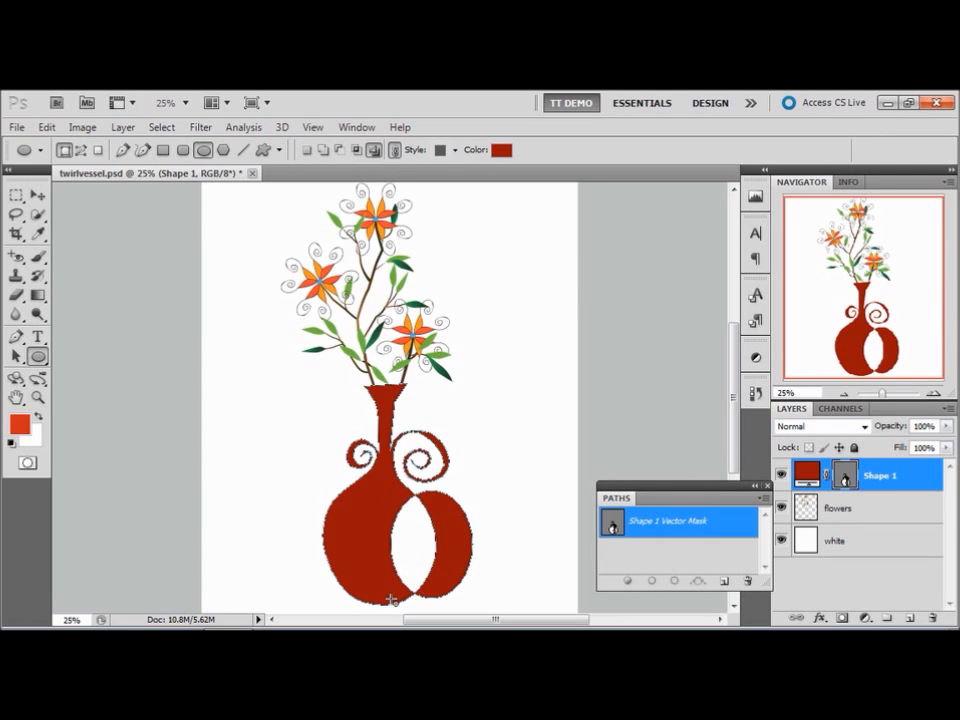